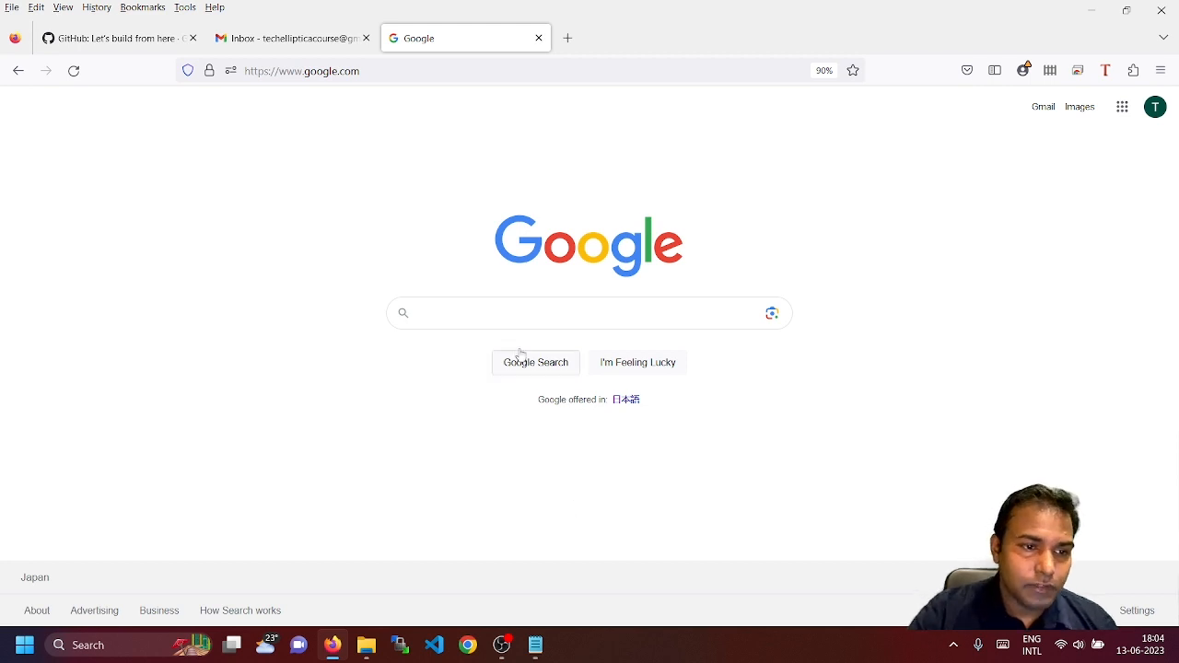
Search Google for 'java11 download' by picking that suggestion after typing 'java11'
click(528, 312)
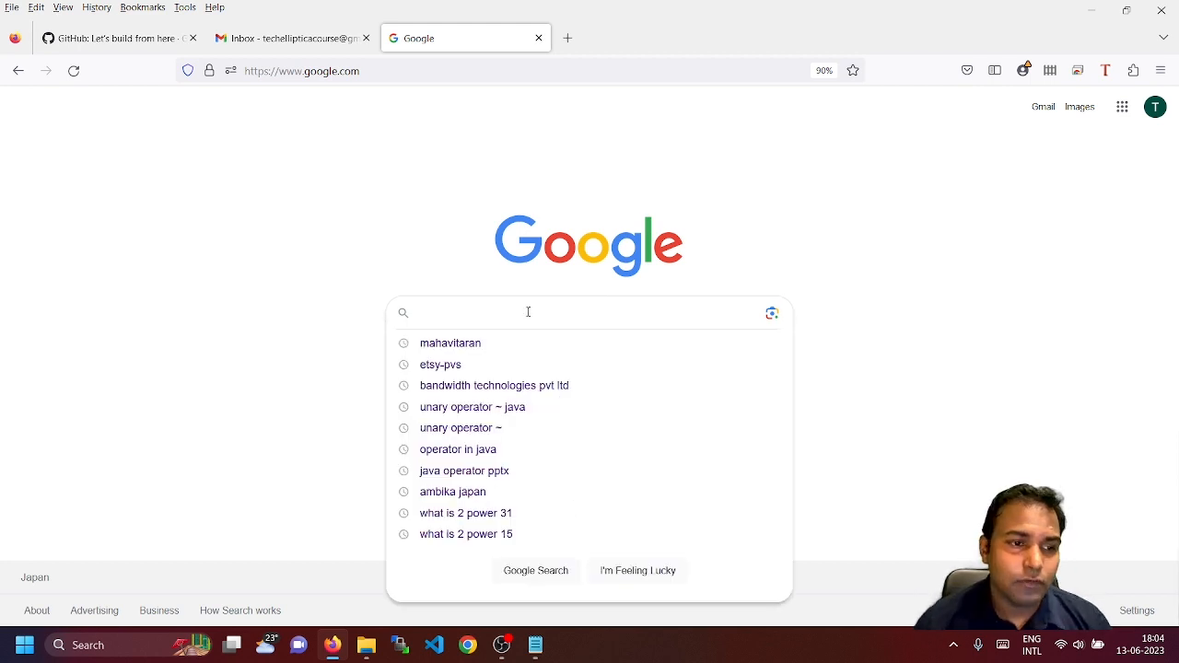
text(java11)
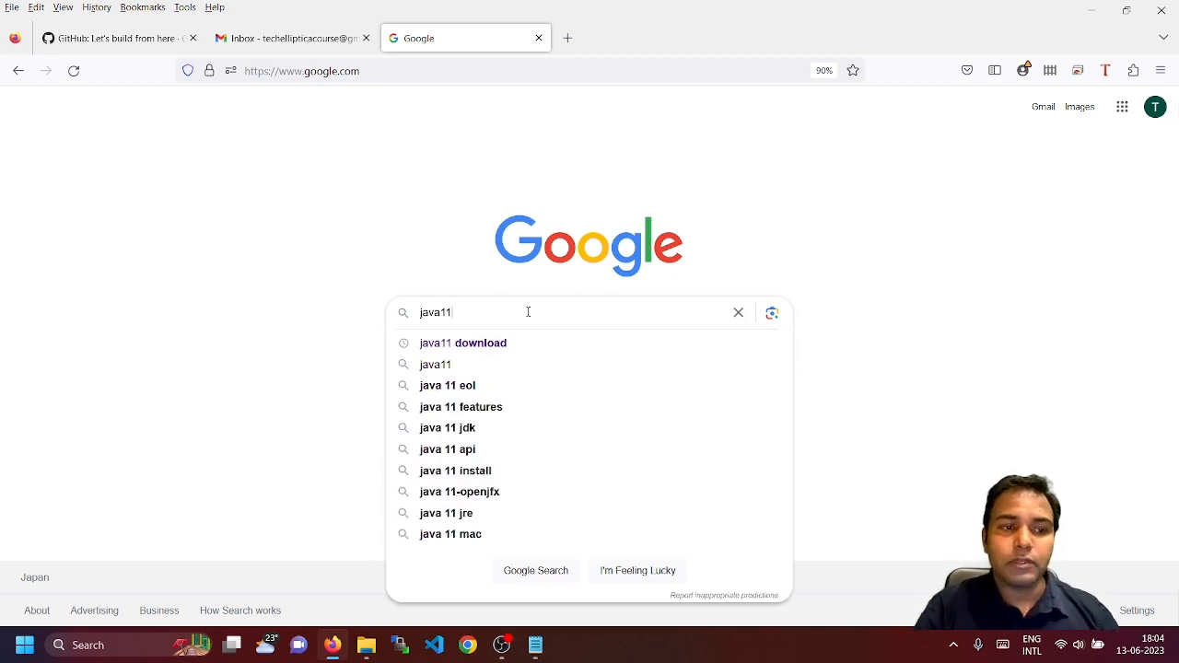
key(Down)
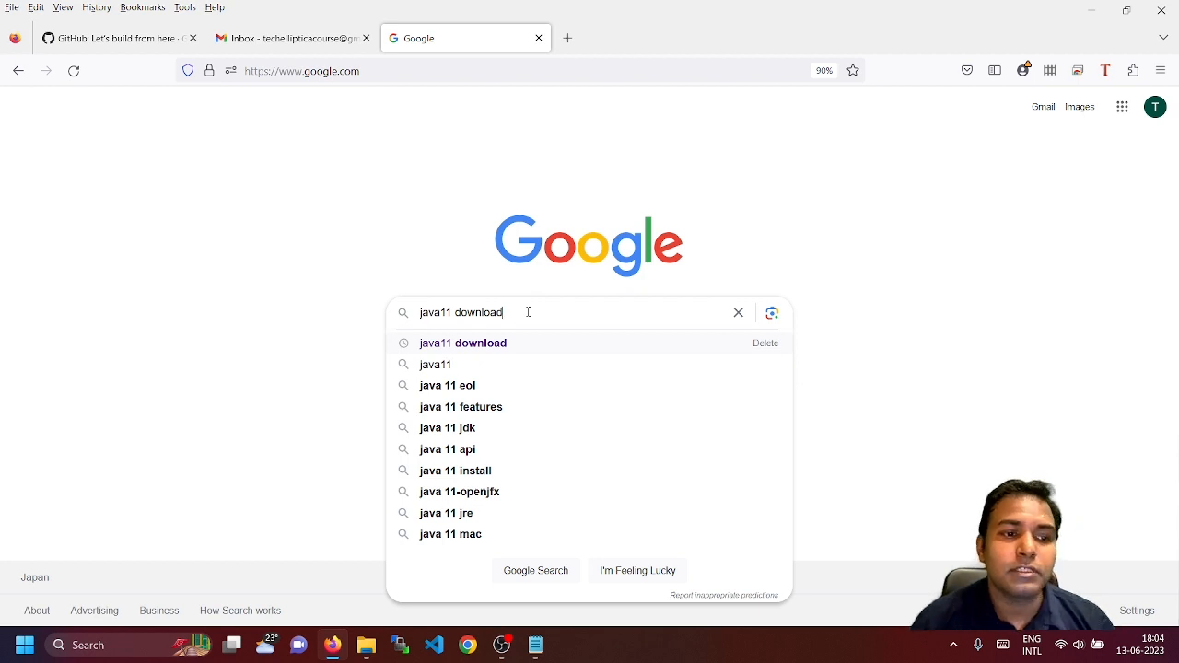
key(Return)
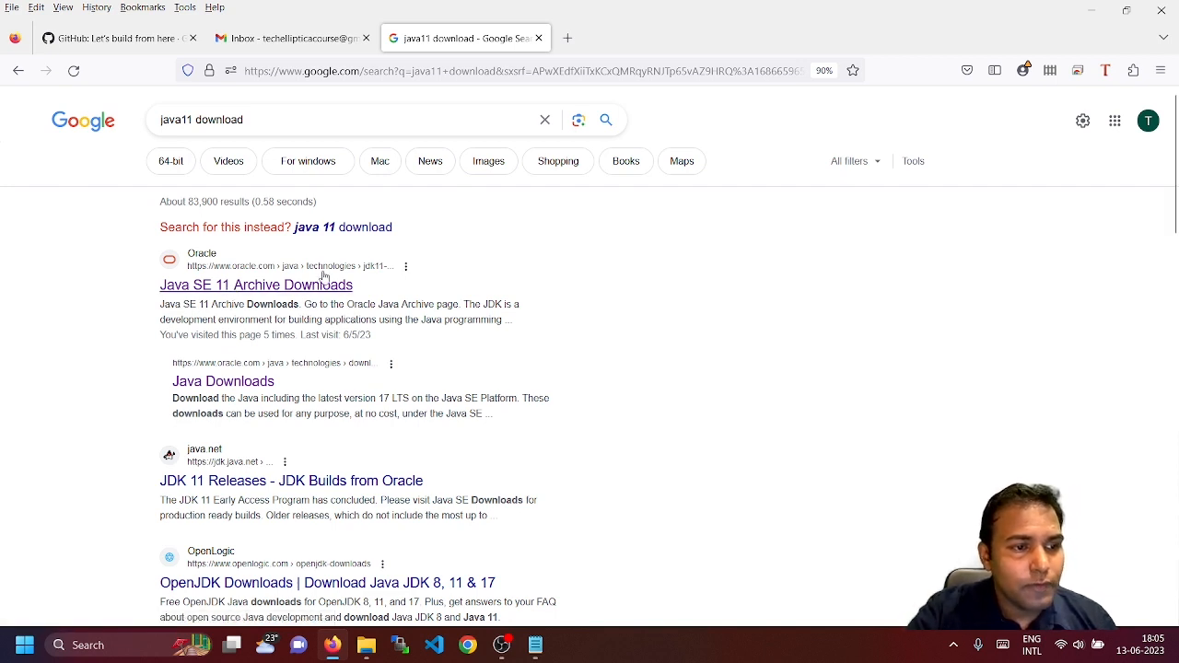
Open the Java SE 11 Archive Downloads result and highlight the Java SE Development Kit heading
click(216, 291)
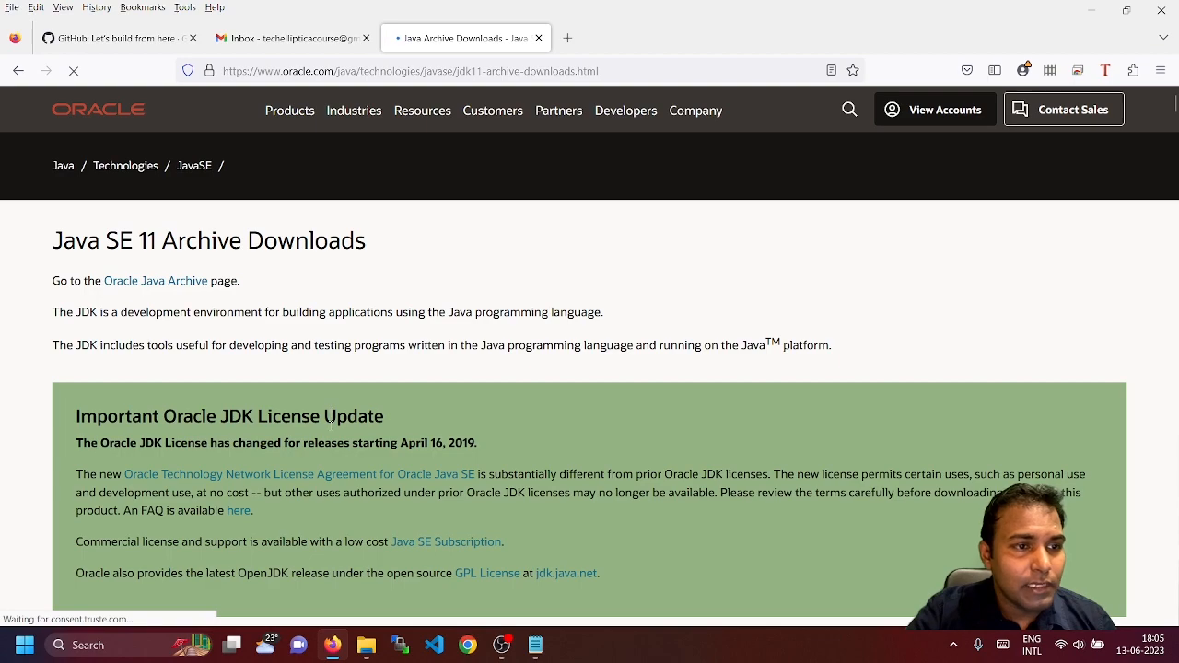
scroll(369, 450, down, 1)
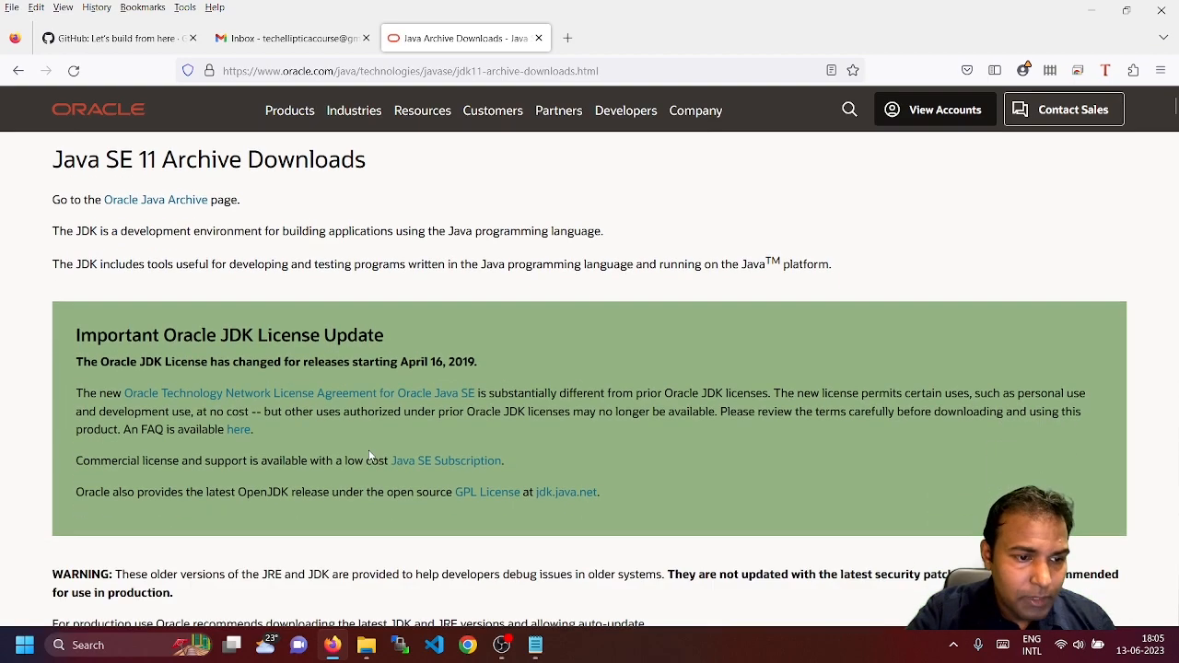
scroll(368, 455, down, 6)
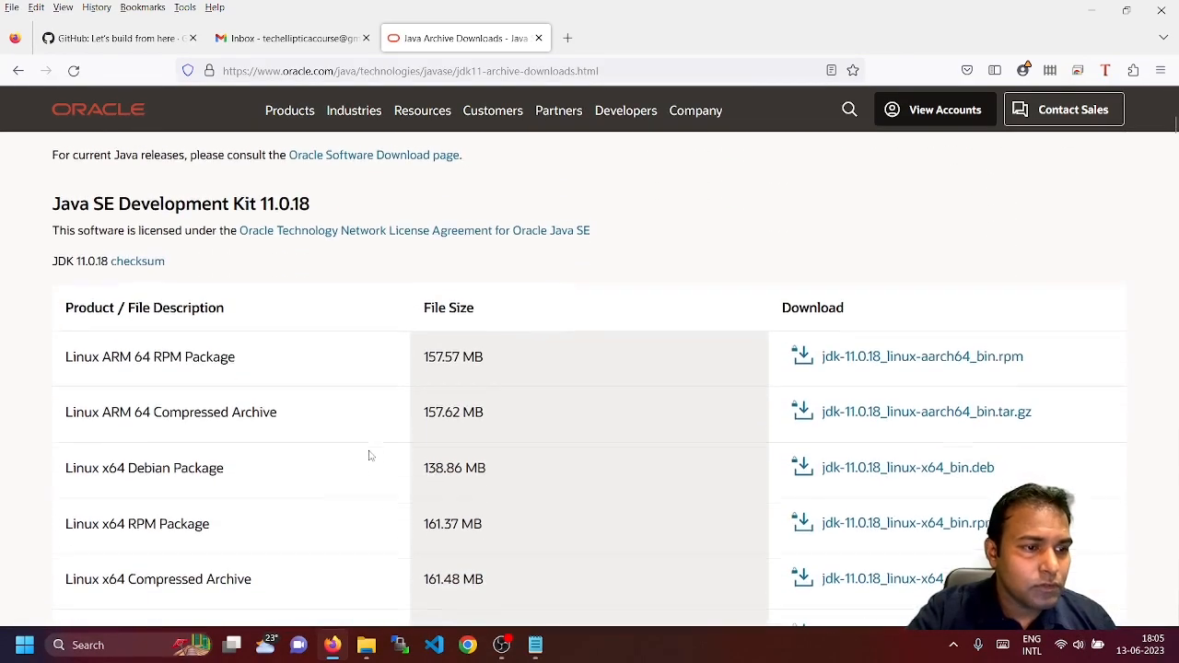
scroll(370, 453, down, 1)
scroll(371, 453, up, 1)
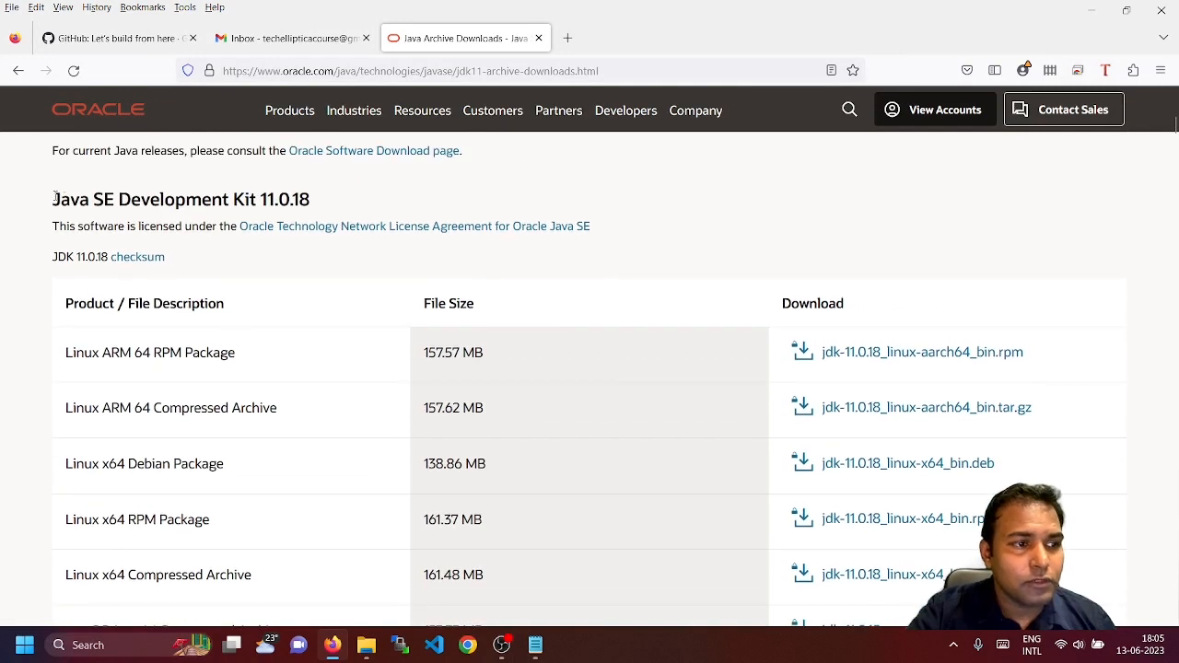
drag(53, 198, 258, 201)
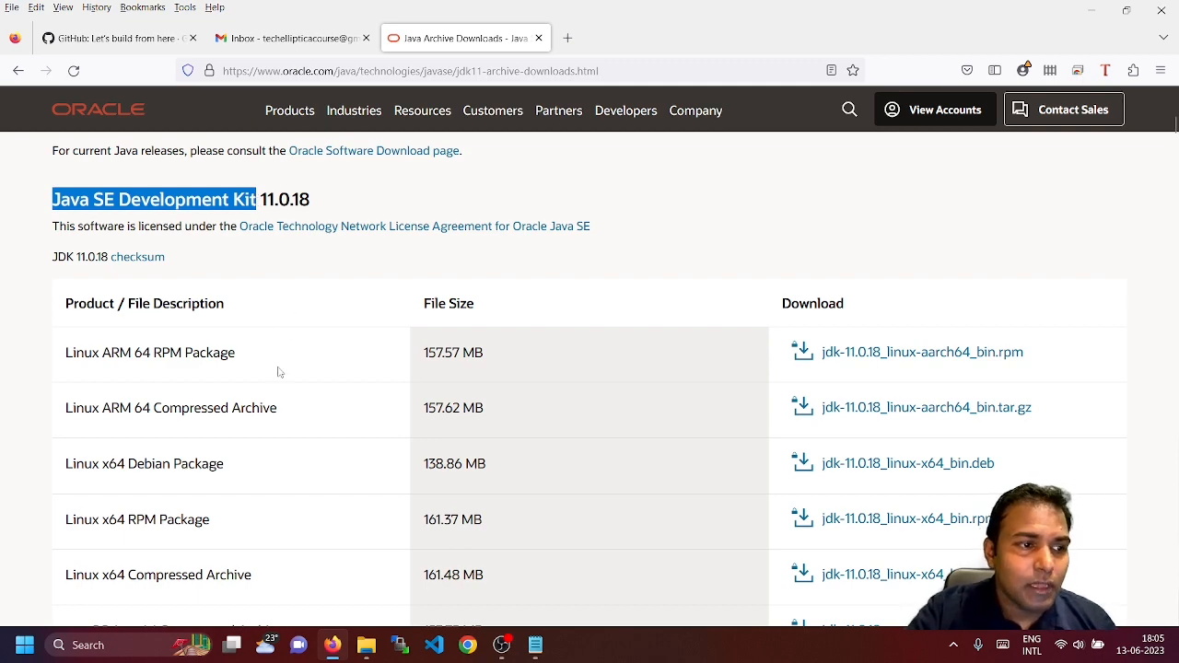
Scroll the JDK 11.0.18 table to the Windows x64 Installer row and highlight it
scroll(276, 375, down, 3)
scroll(276, 380, down, 2)
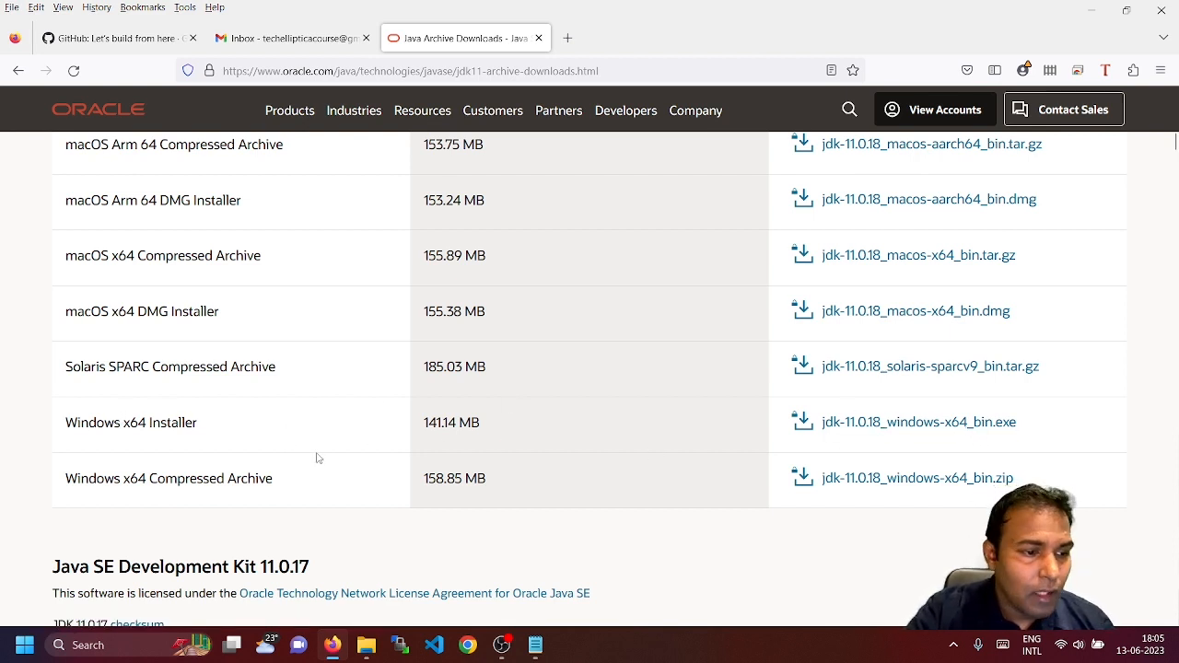
scroll(318, 456, up, 3)
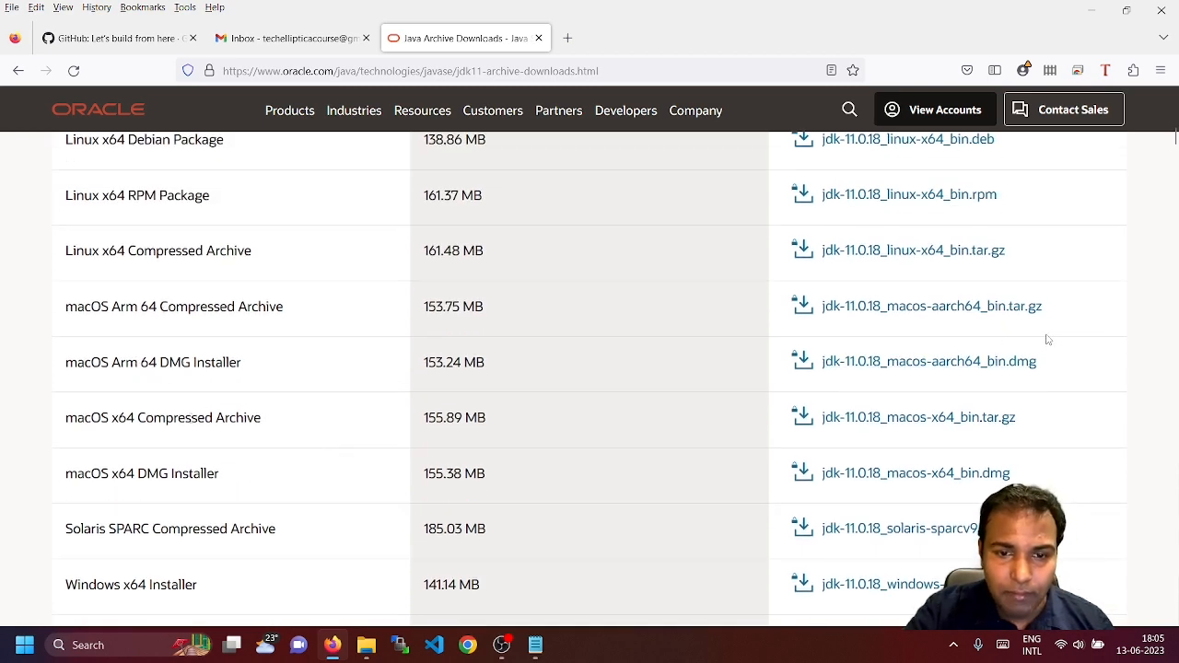
scroll(723, 427, up, 2)
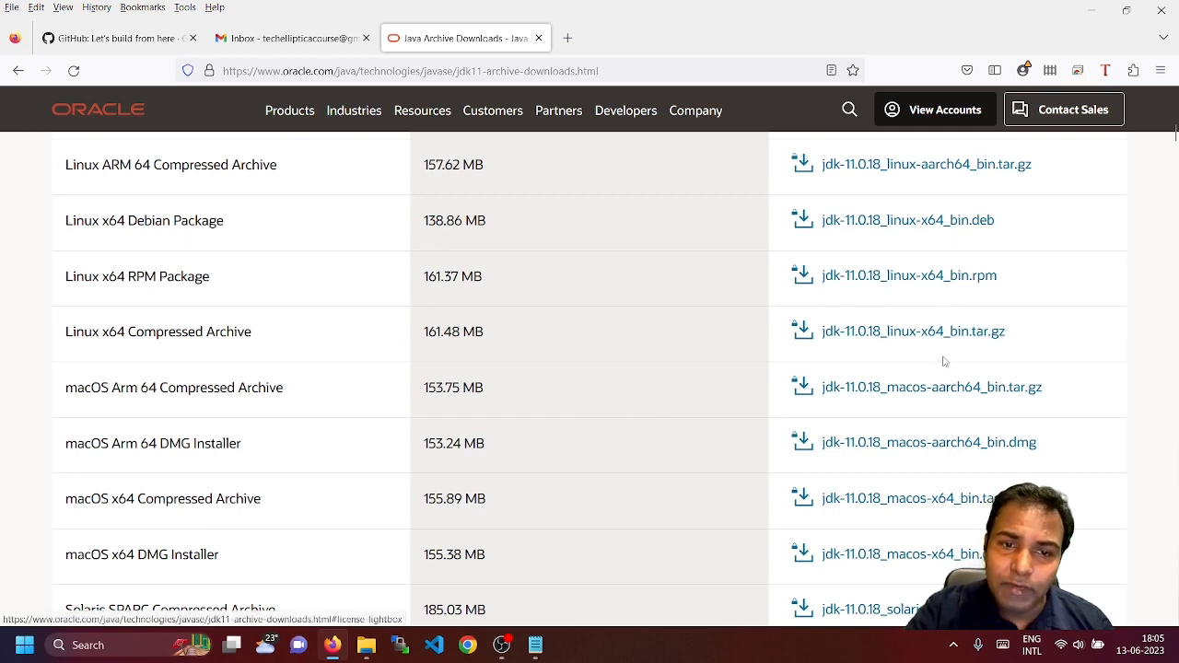
scroll(829, 437, down, 3)
scroll(803, 437, down, 2)
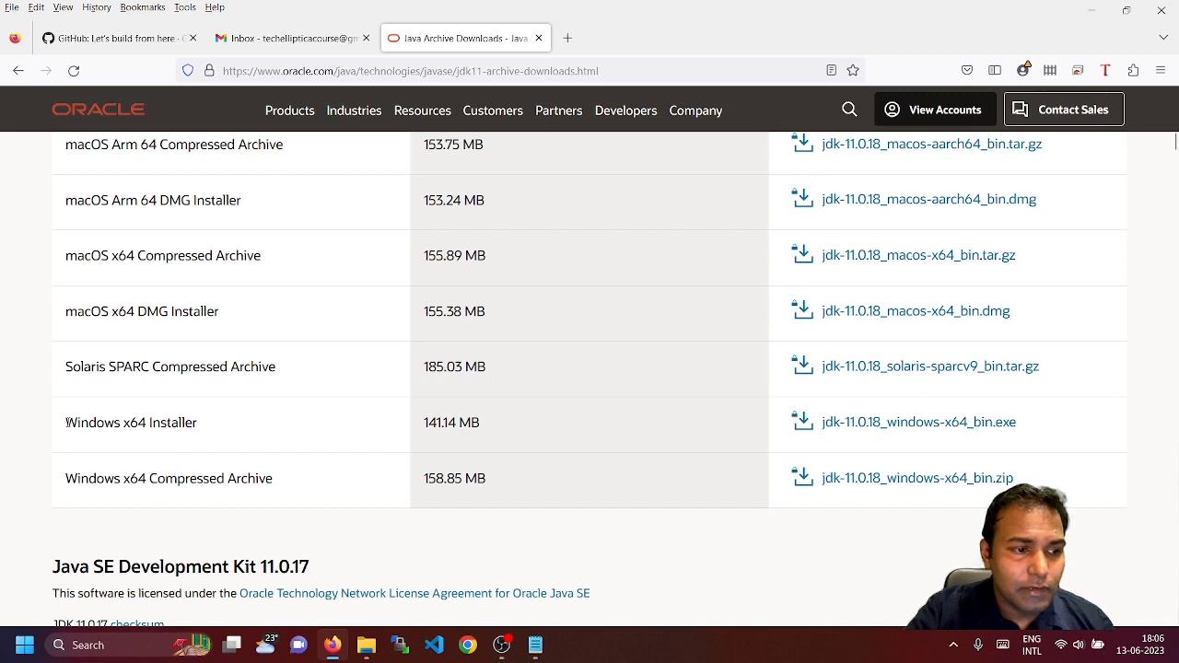
drag(67, 422, 198, 426)
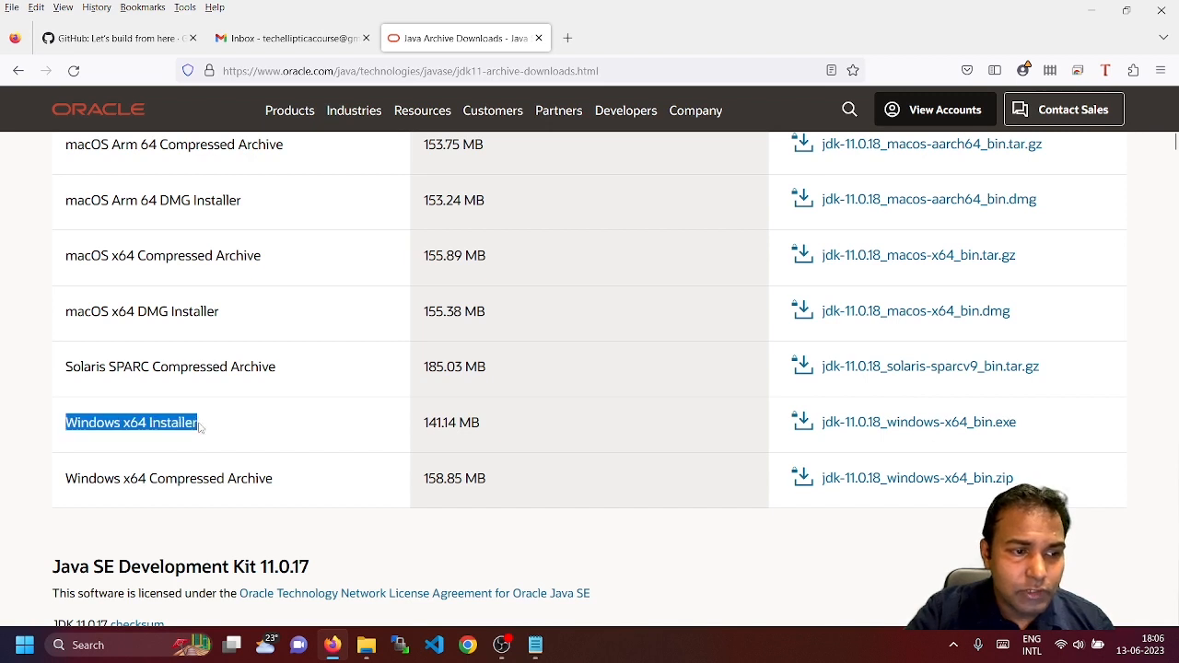
Accept the Oracle license for jdk-11.0.18_windows-x64_bin.exe and start its download
click(918, 424)
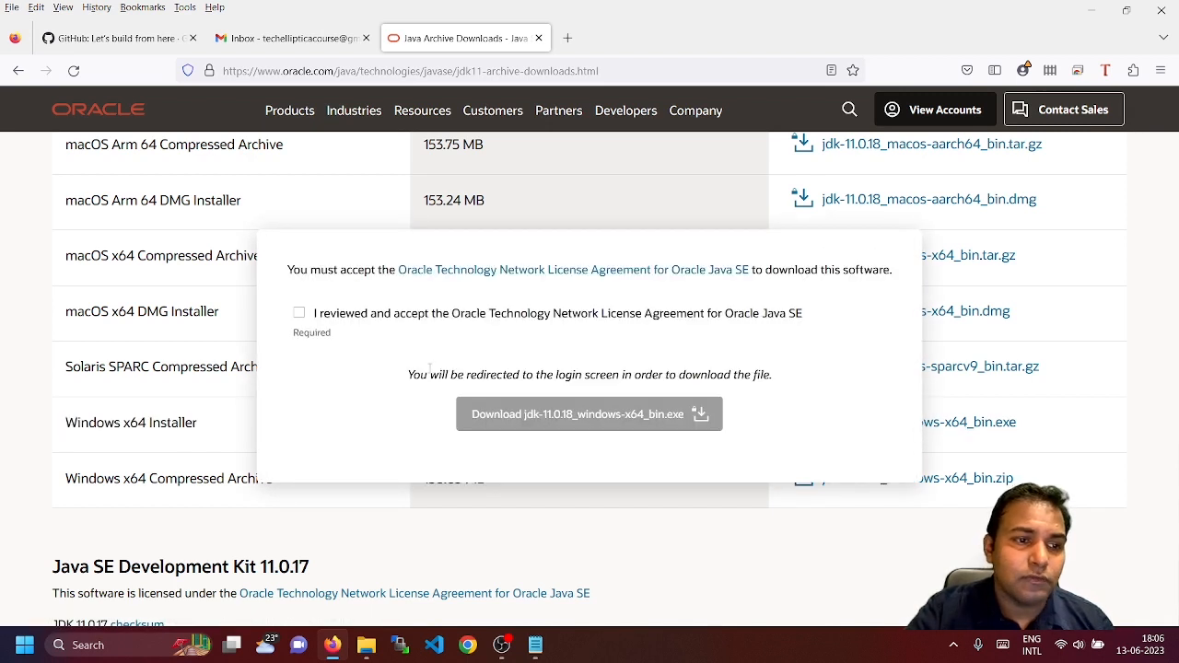
click(298, 314)
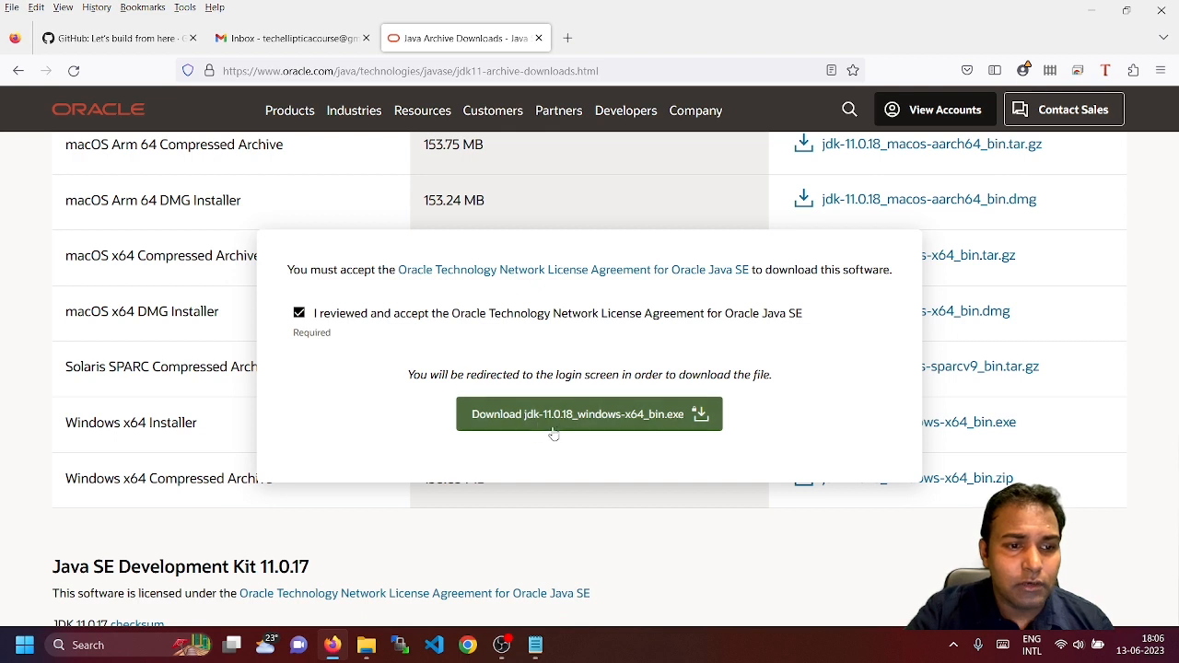
click(590, 416)
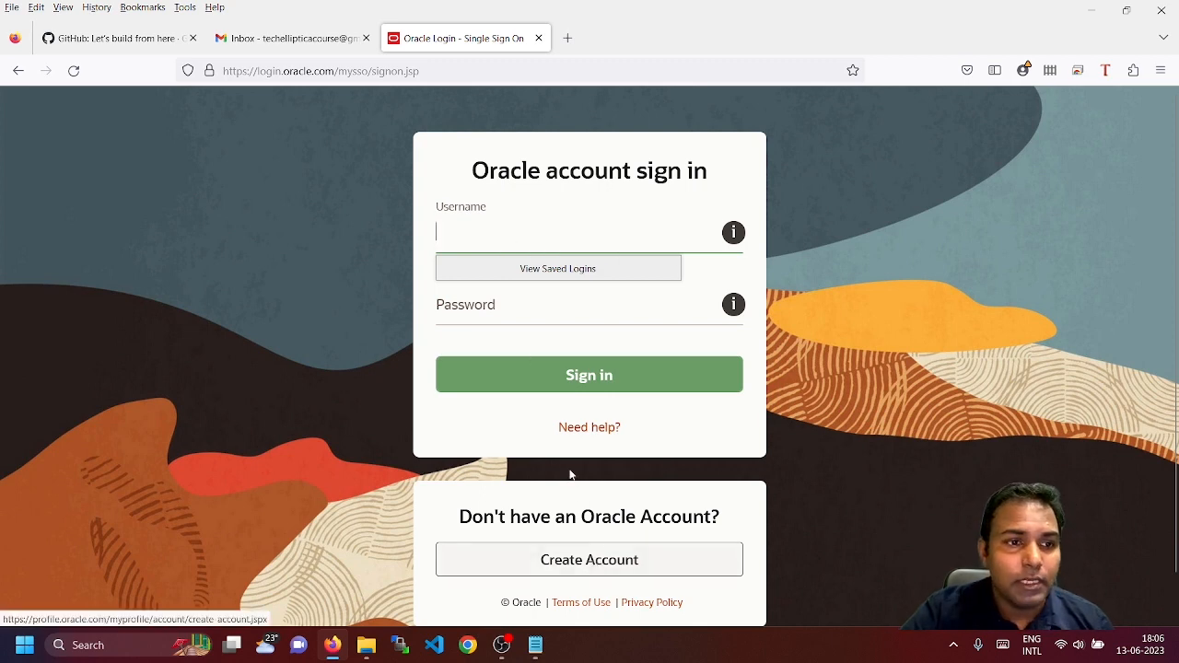
Enter the Oracle account's e-mail username, correcting the typos
click(481, 233)
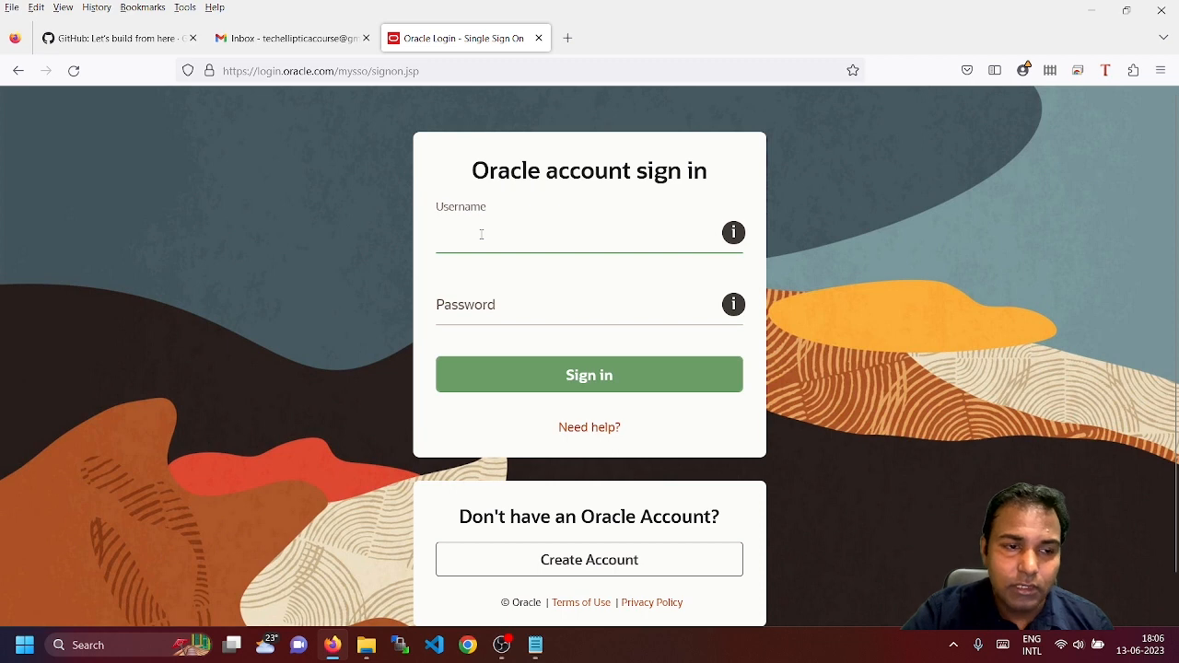
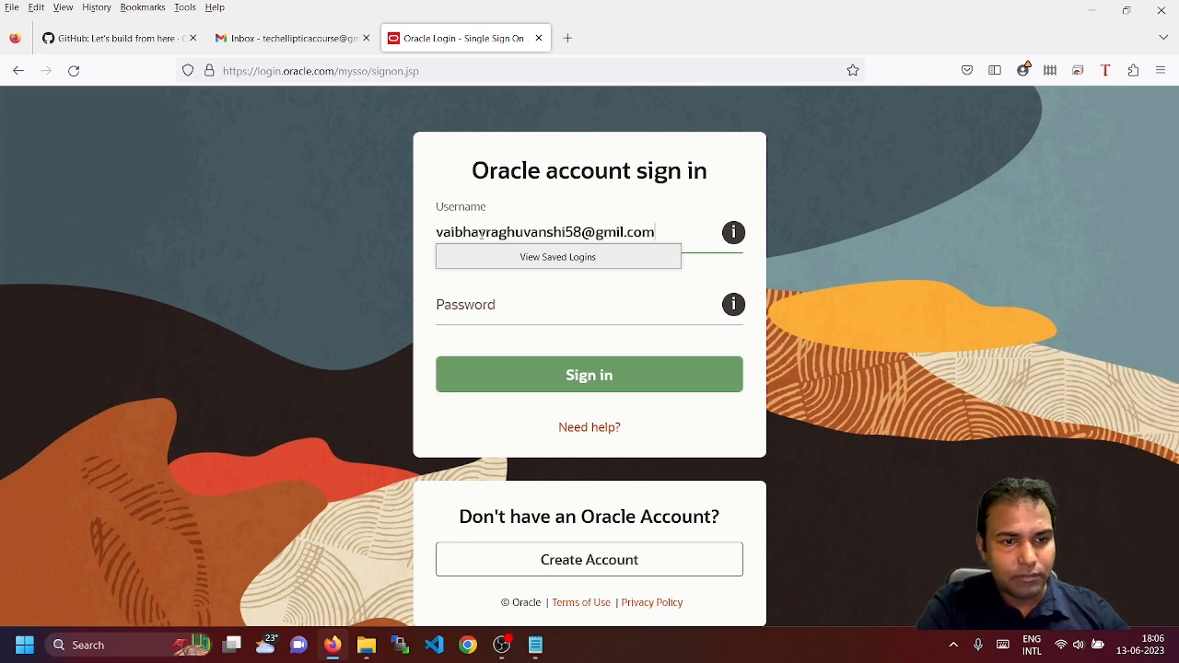
key(Tab)
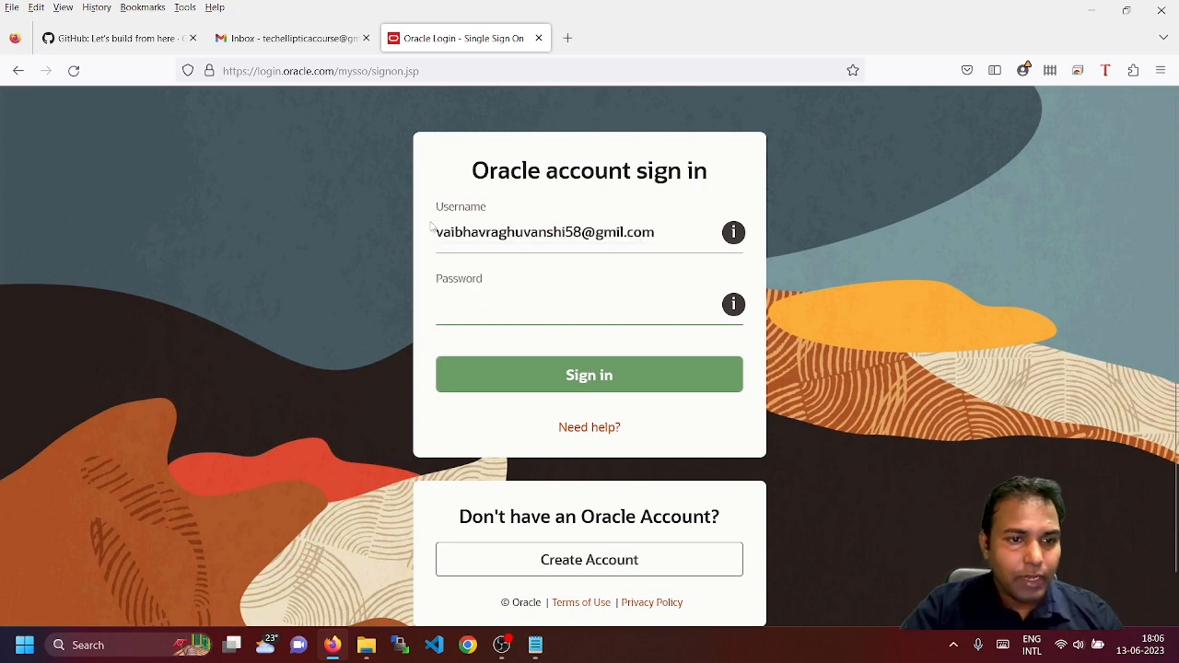
click(619, 233)
text(a)
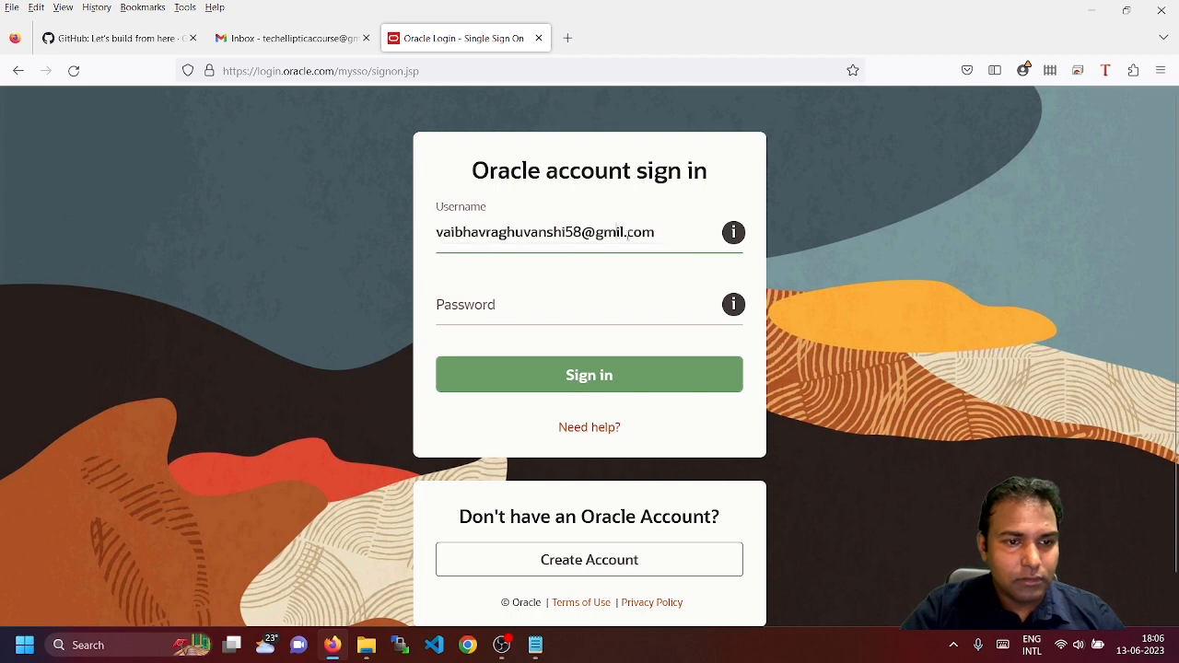
Enter the account password, sign in, and decline Firefox's offer to save the login
click(526, 306)
text(***)
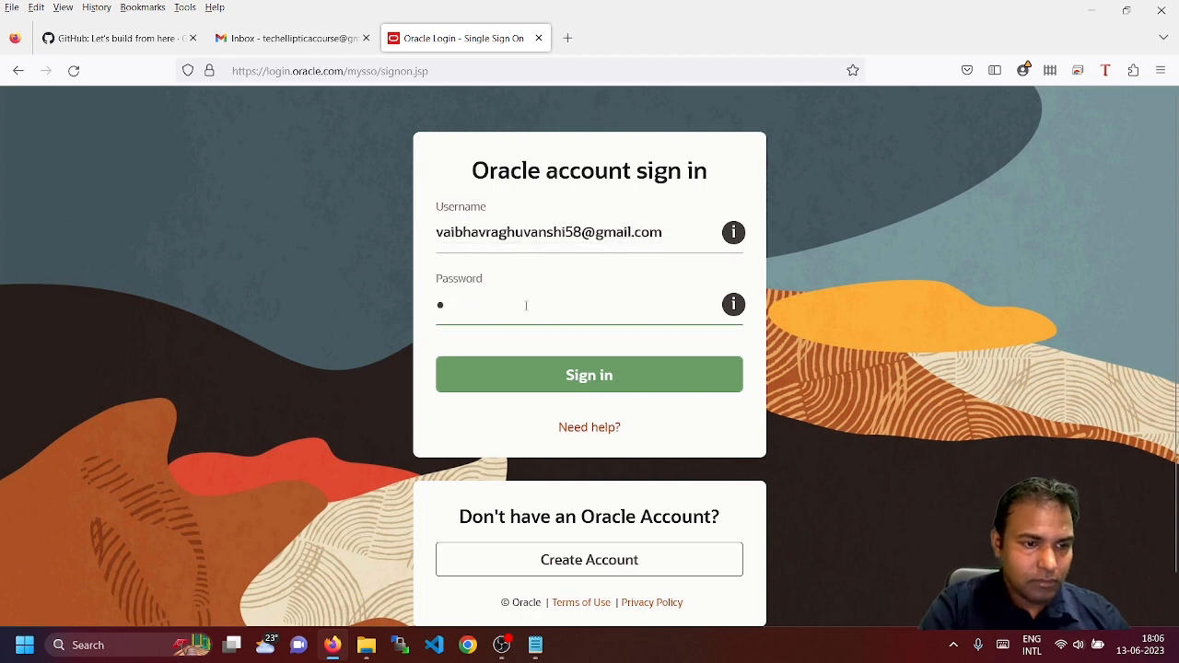
text(***)
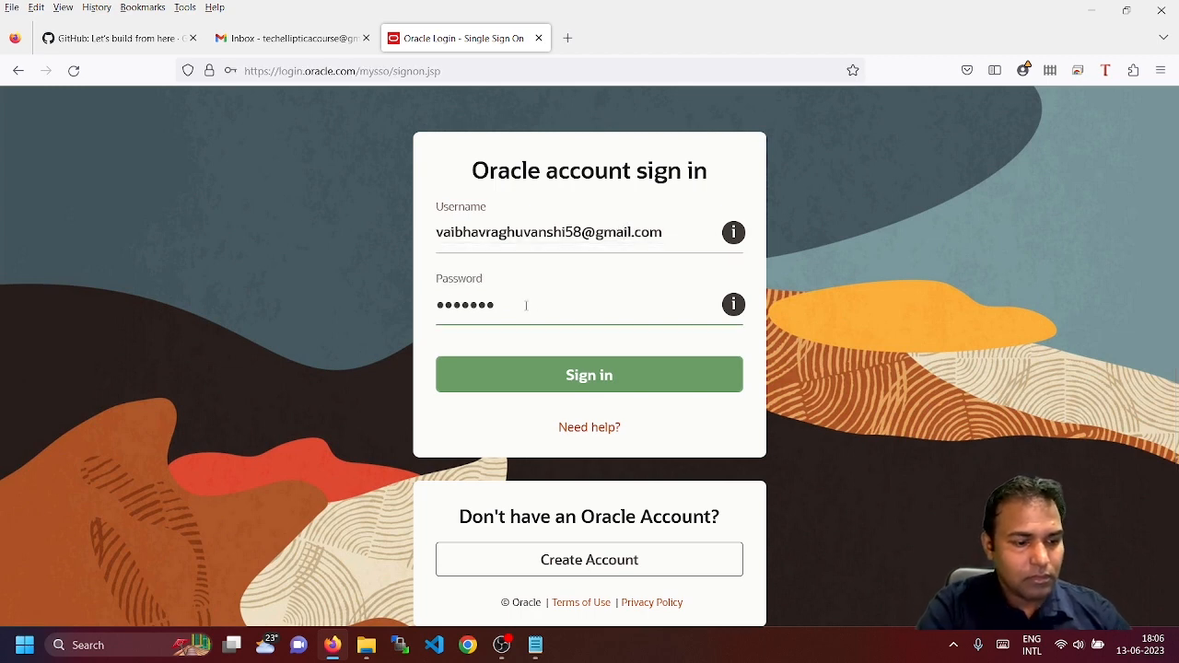
text(*****)
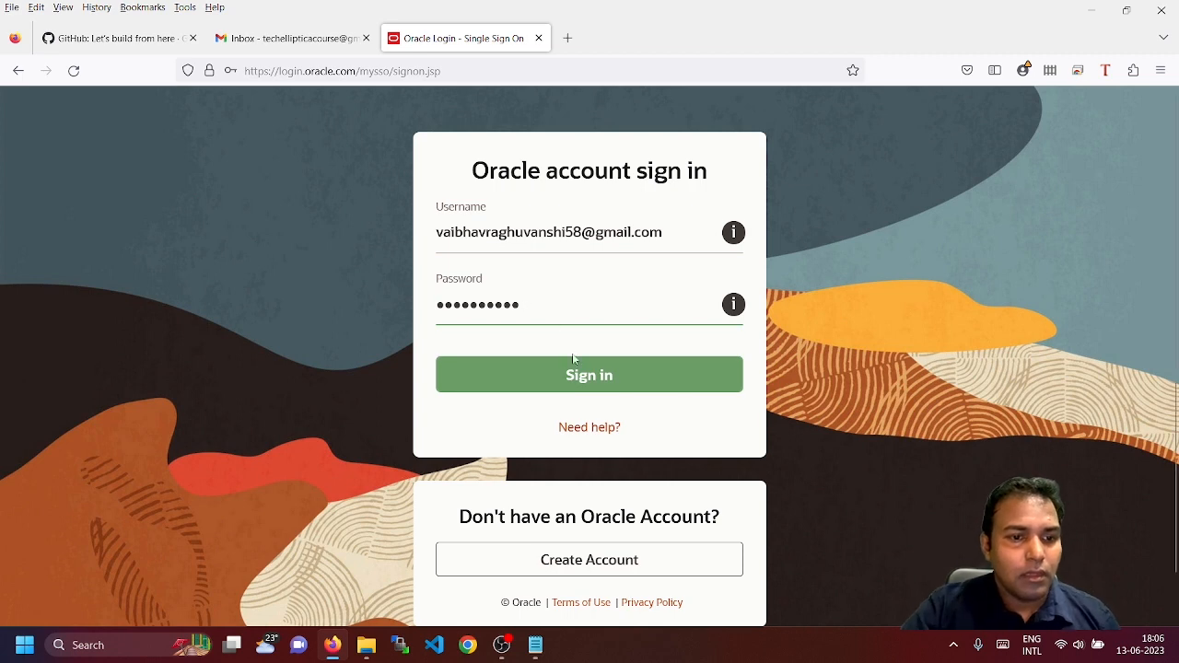
click(586, 379)
click(449, 265)
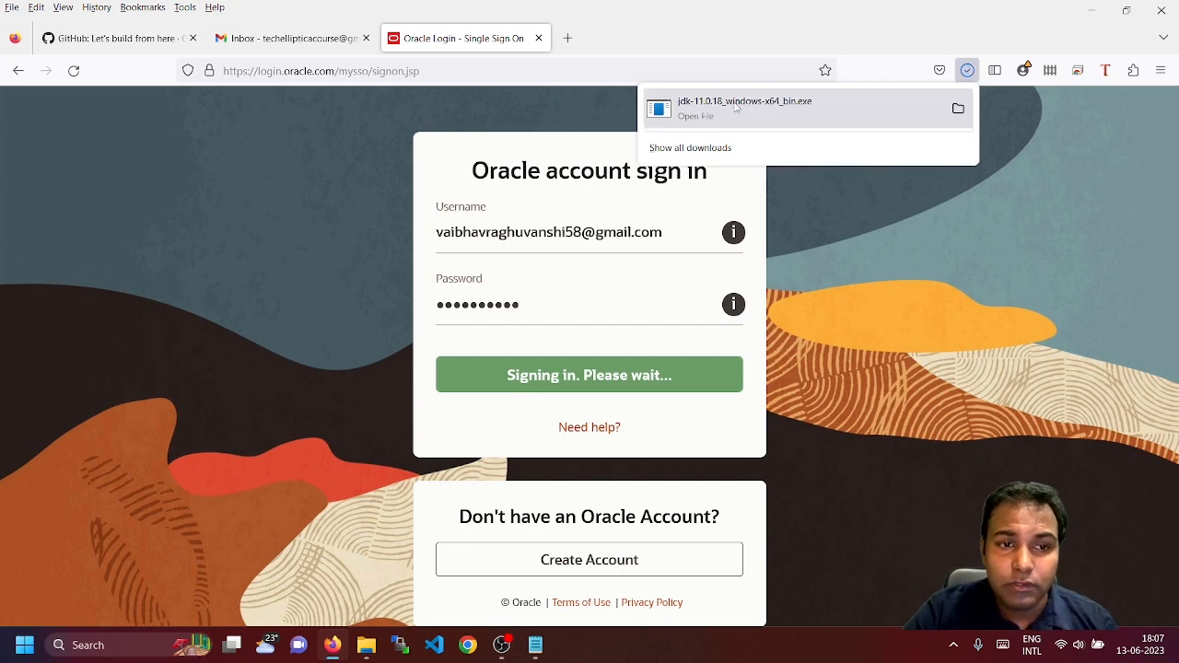
Install Java SE Development Kit 11.0.18 (64-bit) to the default folder and close the installer
click(745, 109)
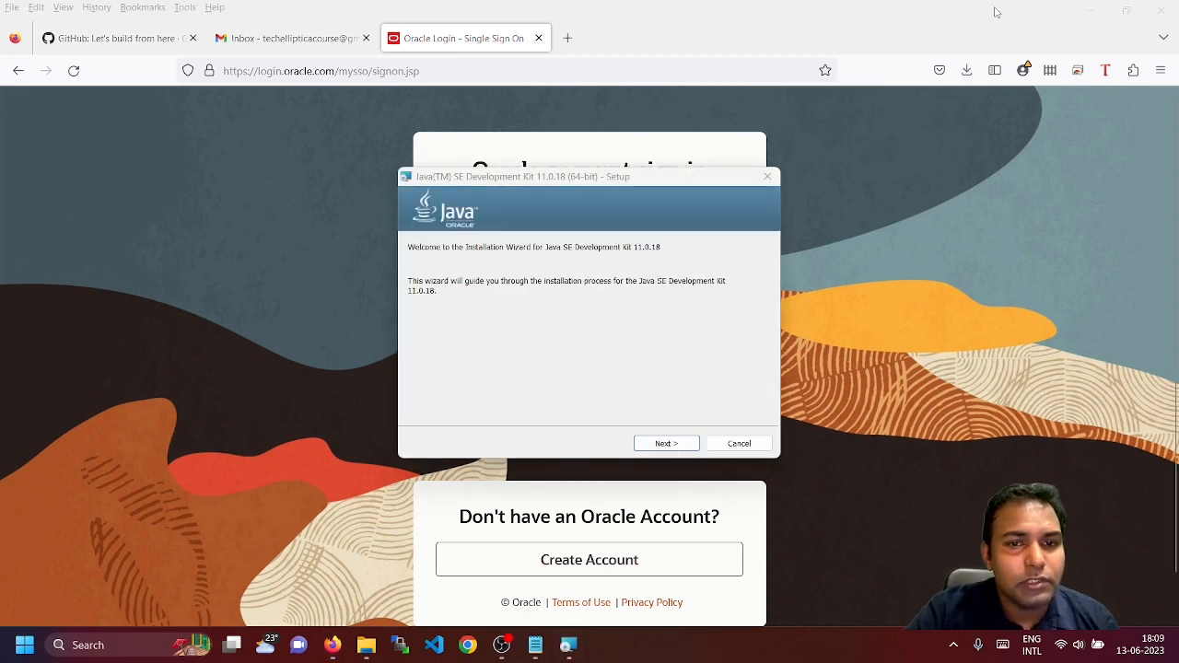
click(663, 446)
click(665, 444)
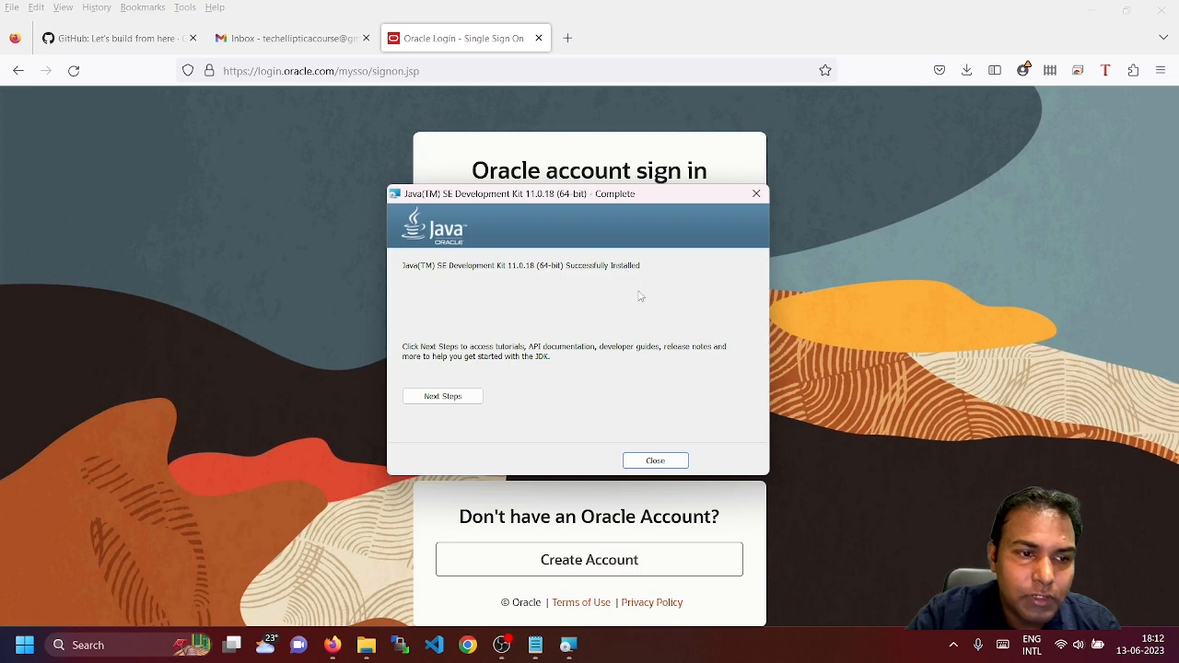
click(655, 460)
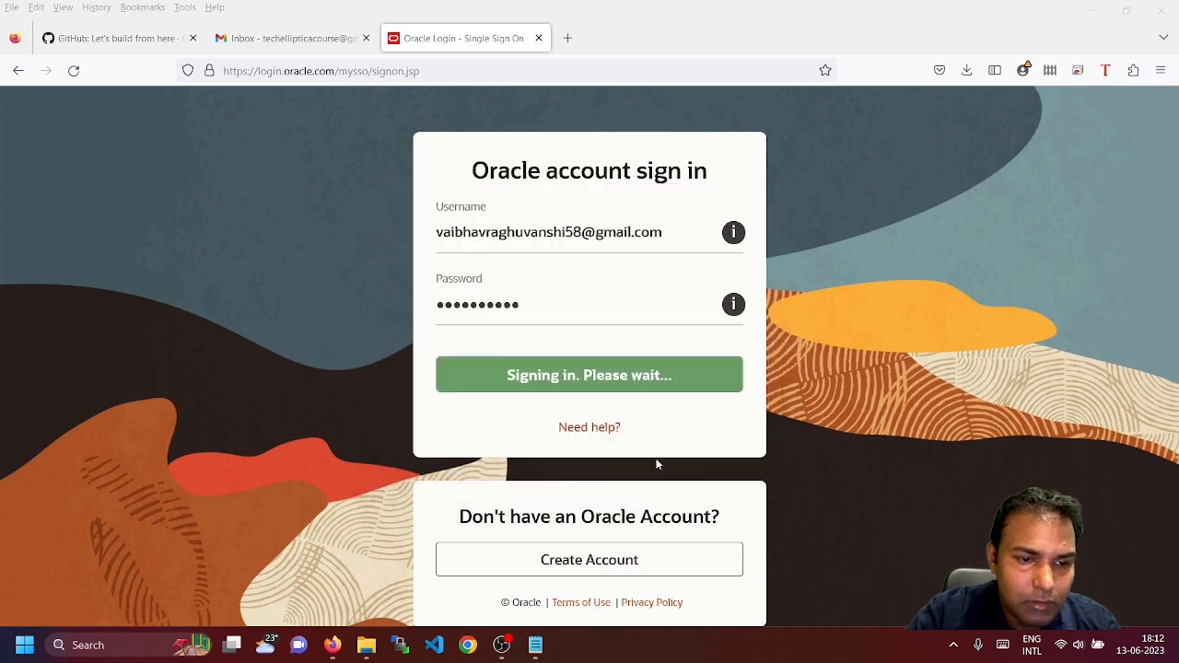
Minimize Firefox and open File Explorer at the C: drive
click(1091, 12)
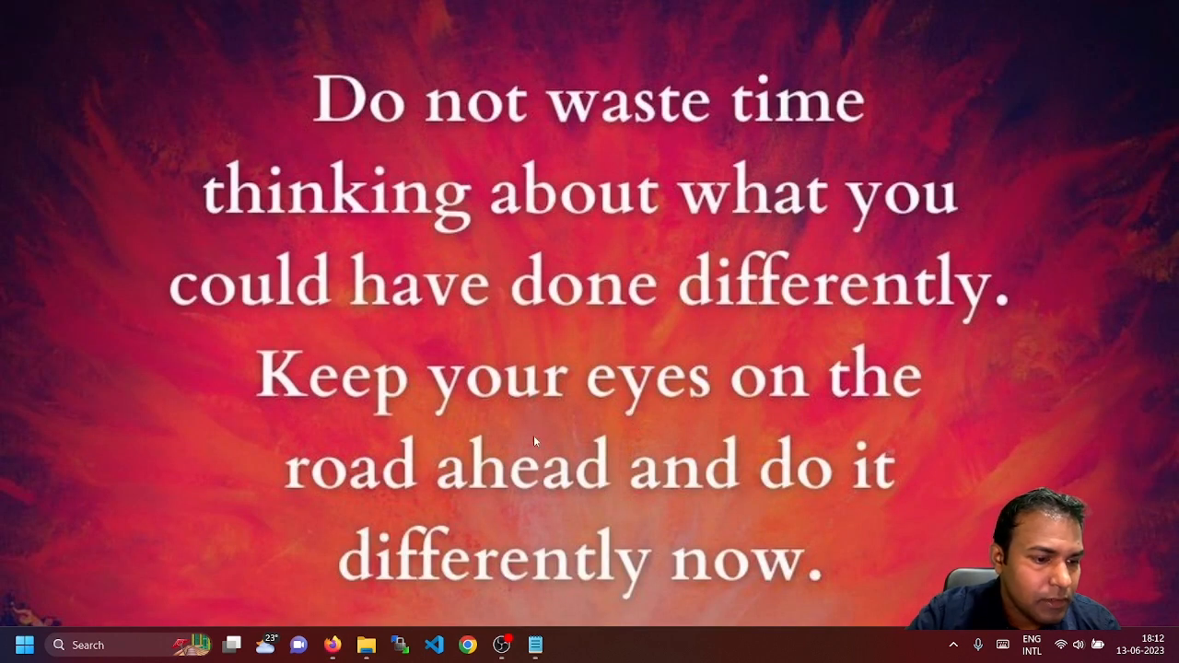
click(368, 648)
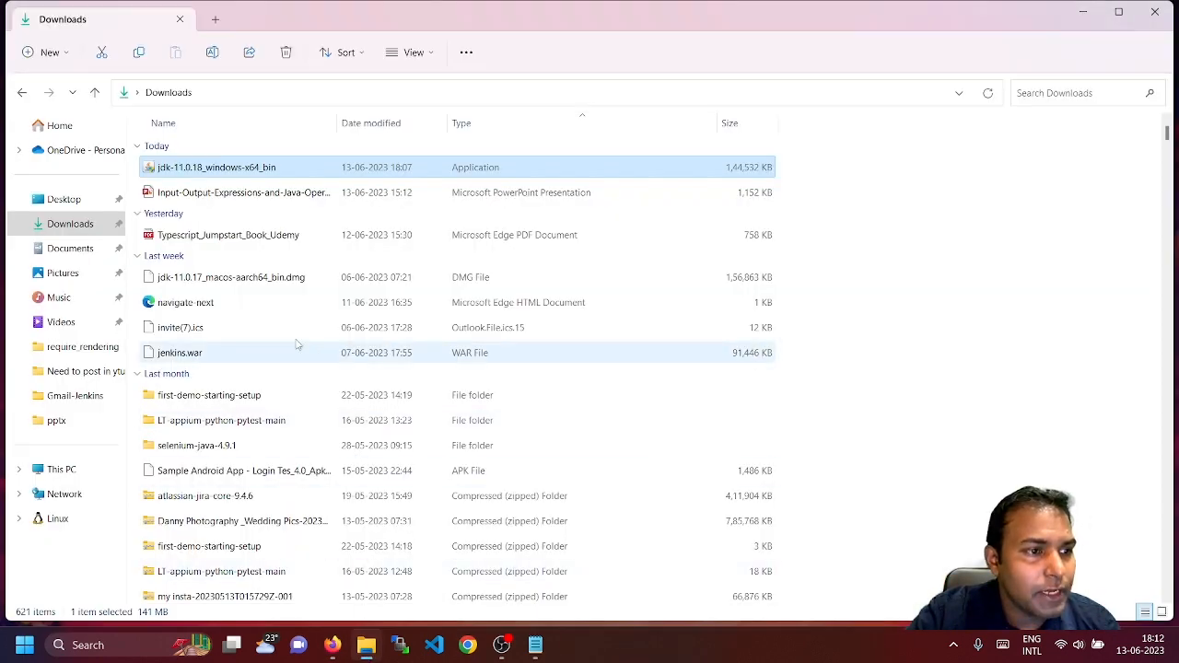
click(259, 100)
text(c:)
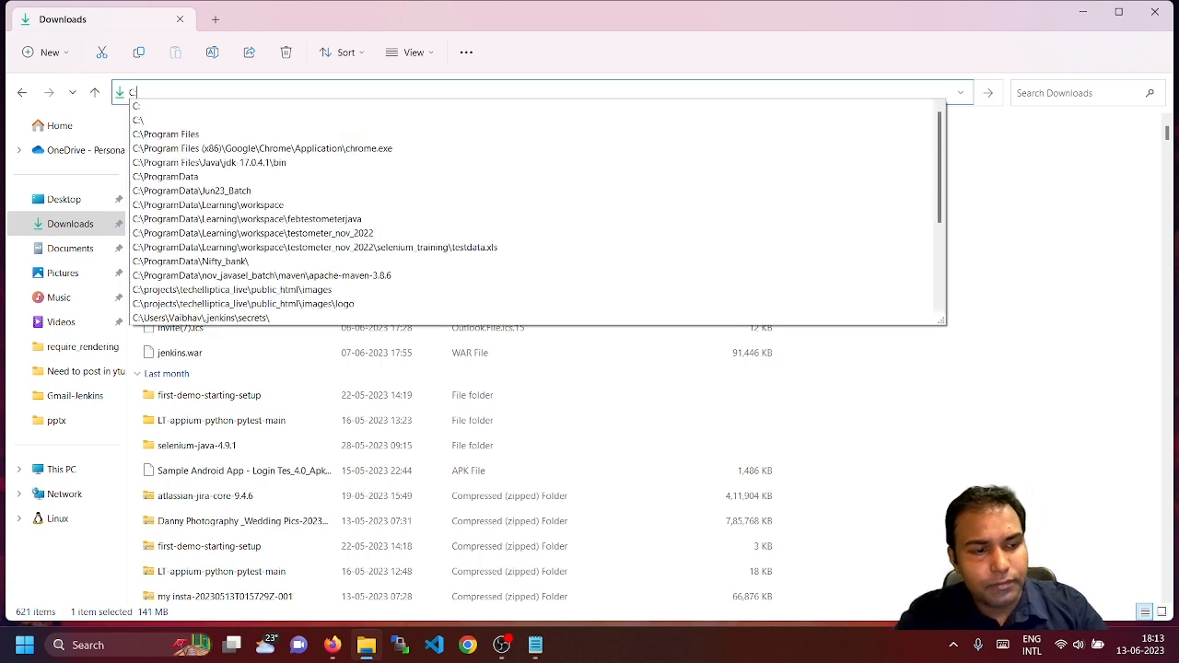
key(Return)
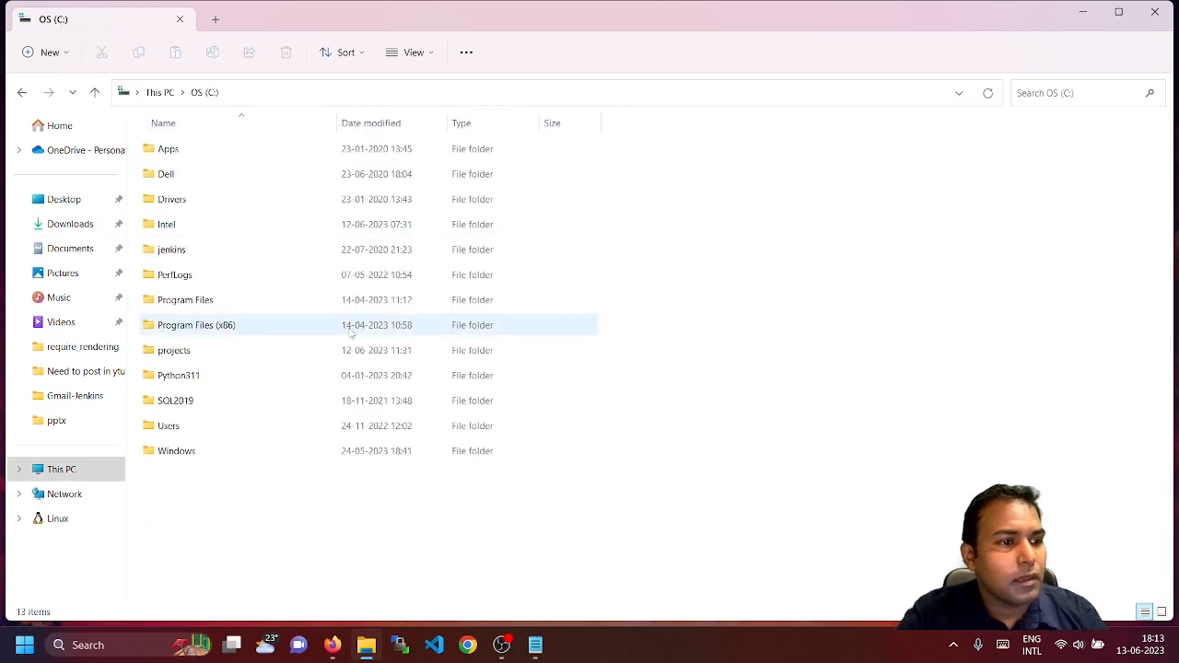
Browse into Program Files, then Java, then the jdk-11 folder
double_click(197, 302)
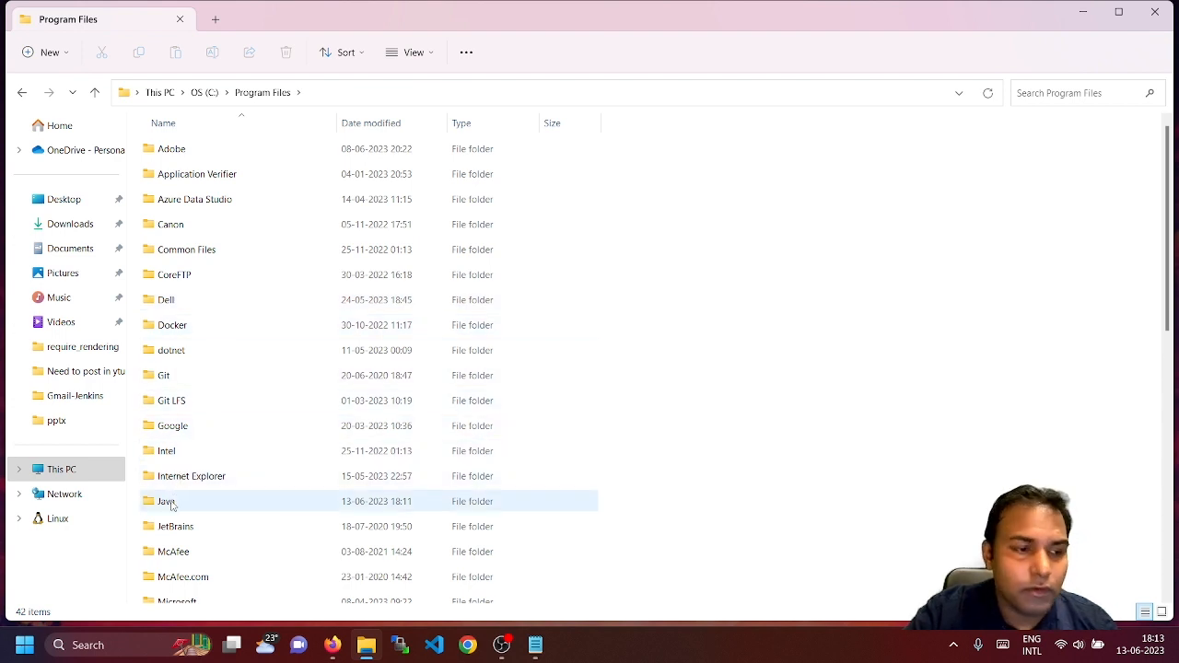
double_click(167, 502)
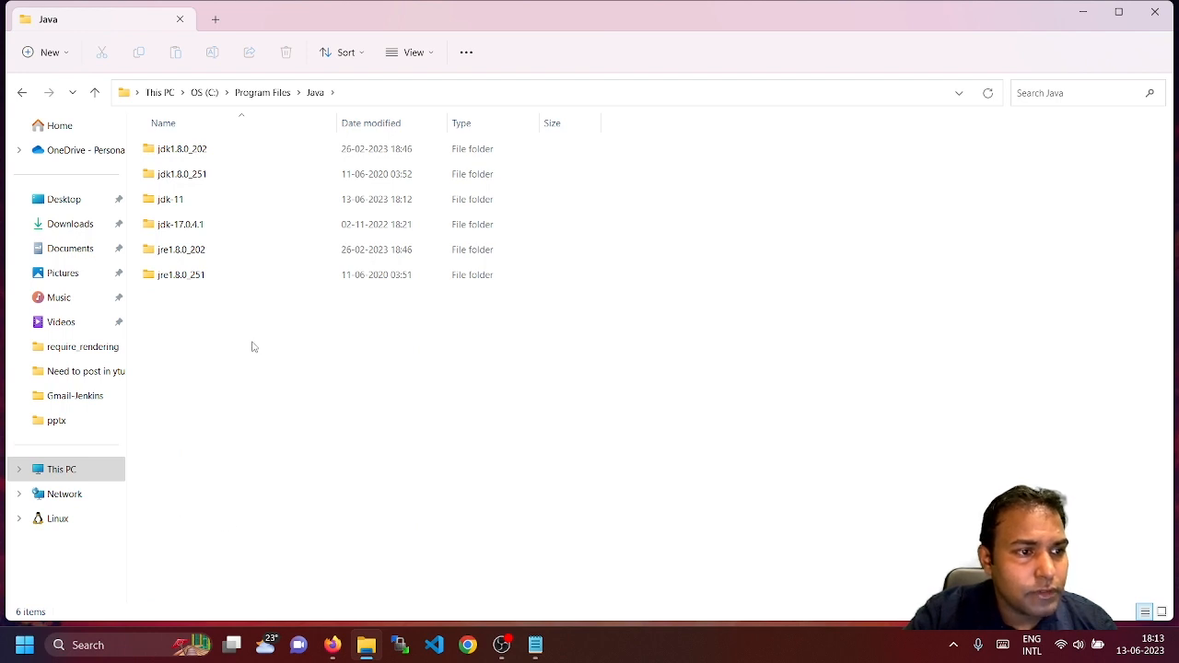
click(198, 203)
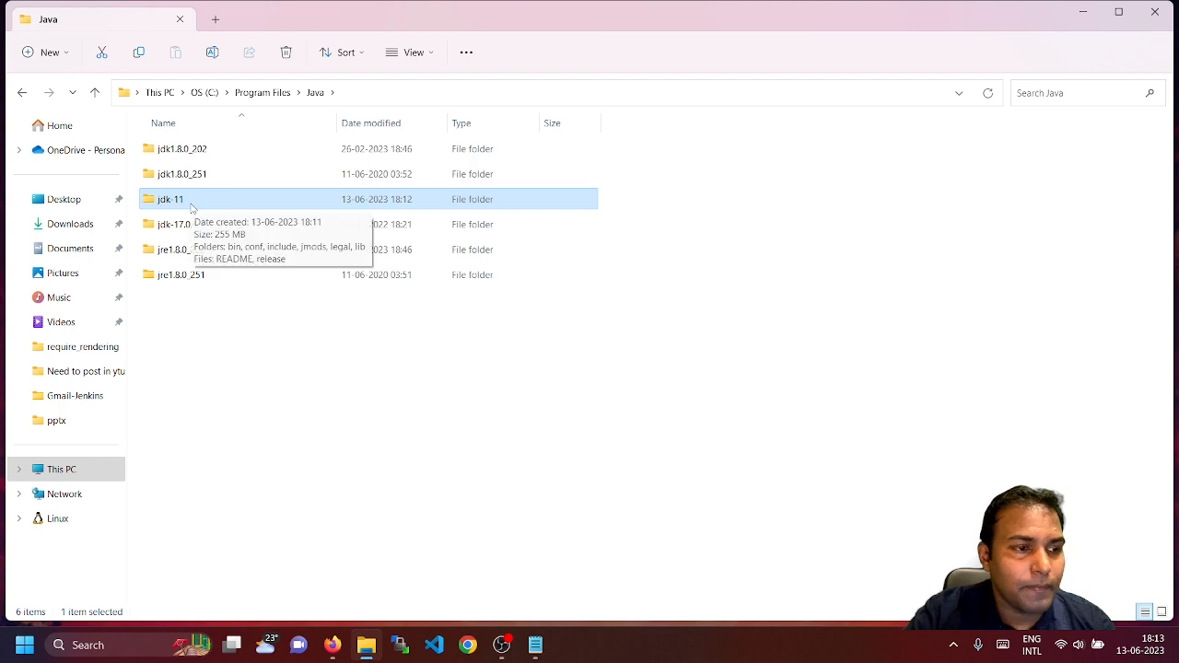
double_click(191, 201)
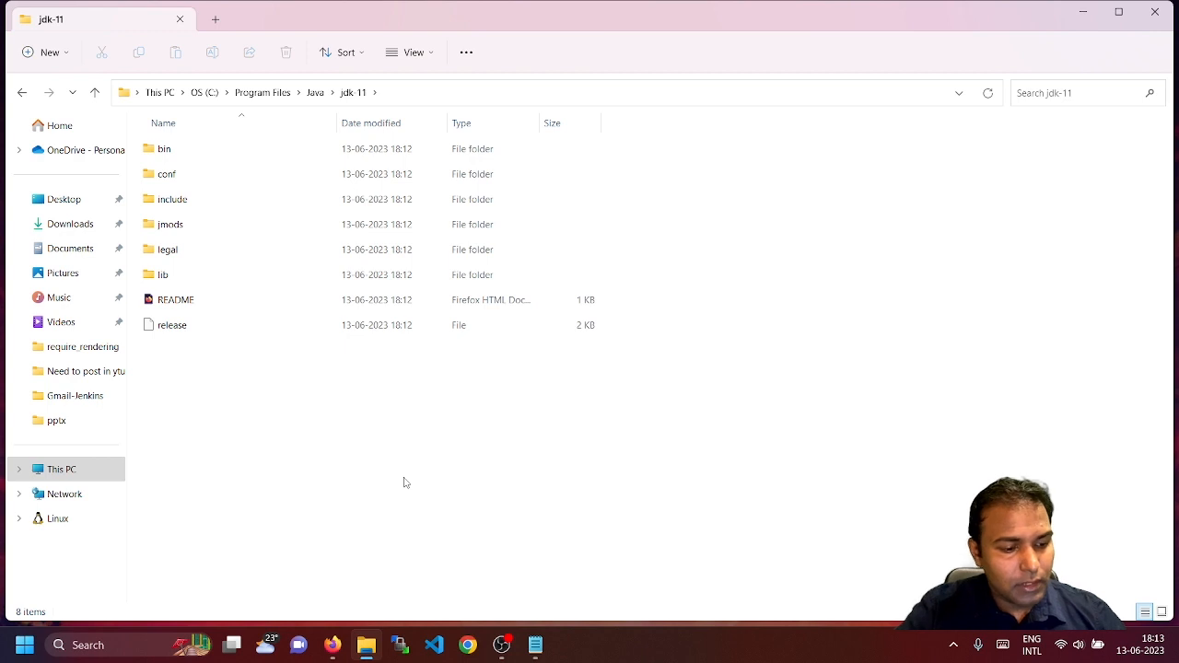
Open System Properties with sysdm.cpl from the Run box and go to the Advanced tab
key(super+r)
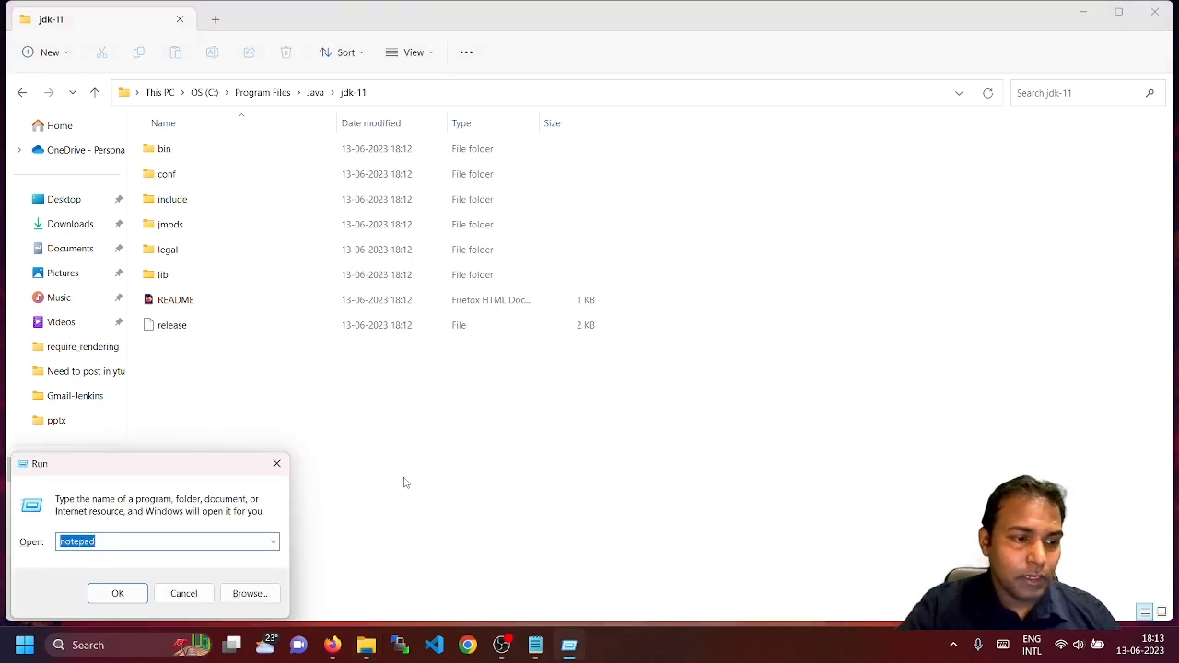
text(sysd)
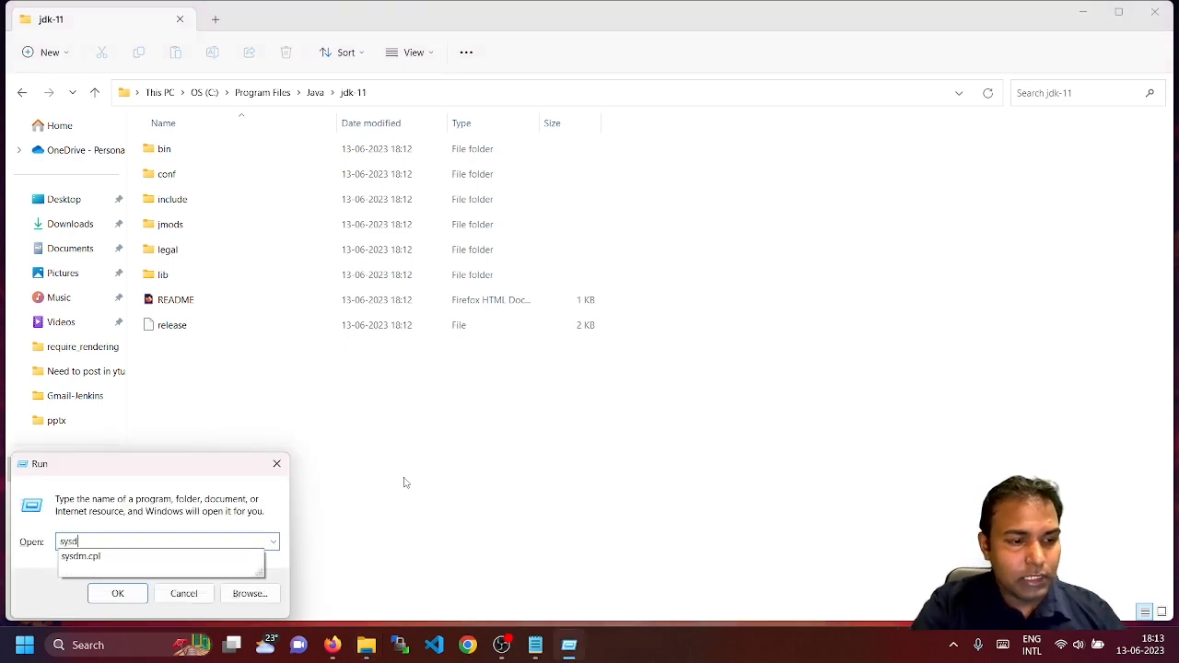
text(m.cpl)
key(Return)
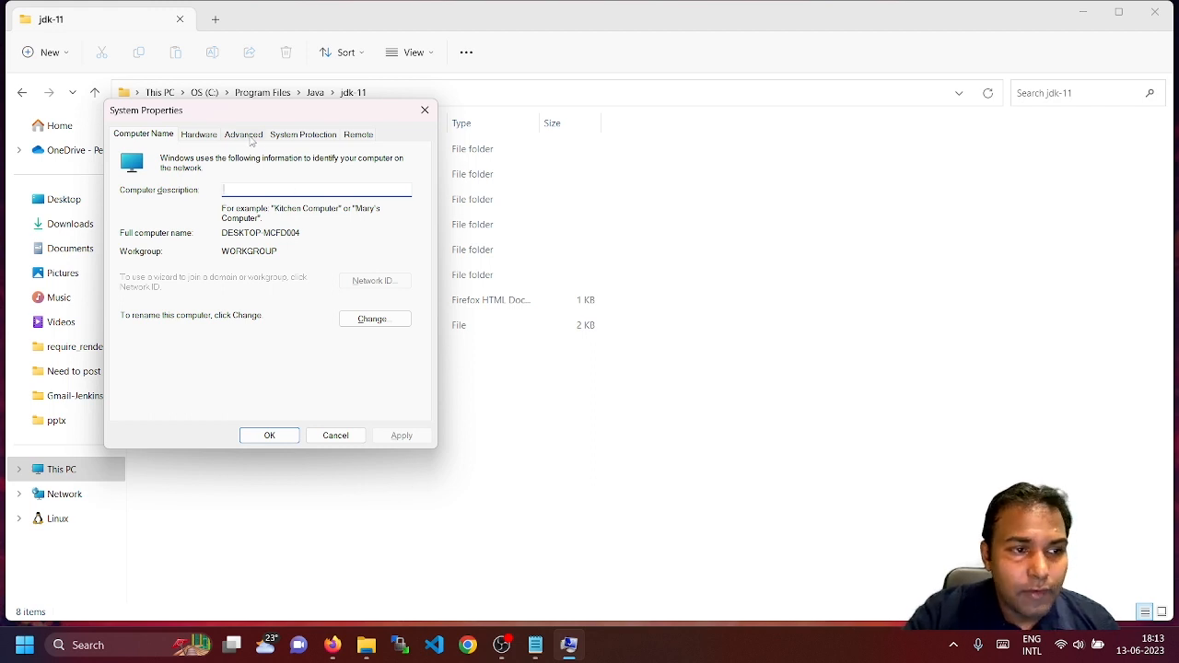
click(251, 136)
Open Environment Variables and select the system JAVA_HOME variable pointing to jdk-17.0.4.1
drag(289, 115, 424, 114)
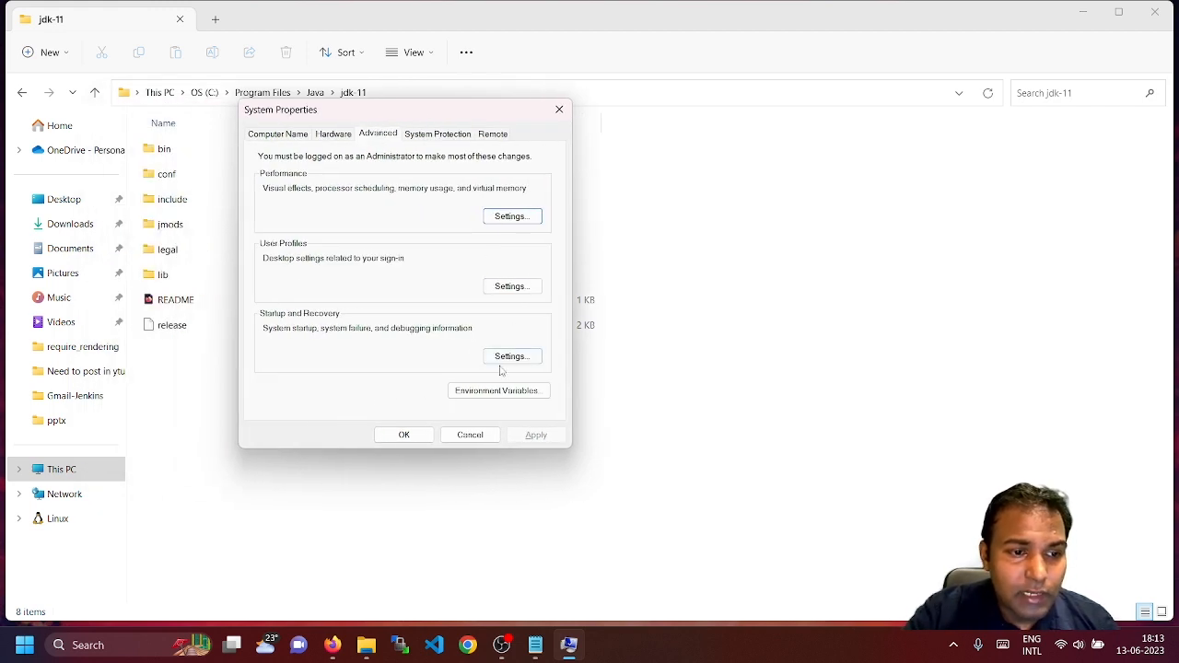
click(493, 392)
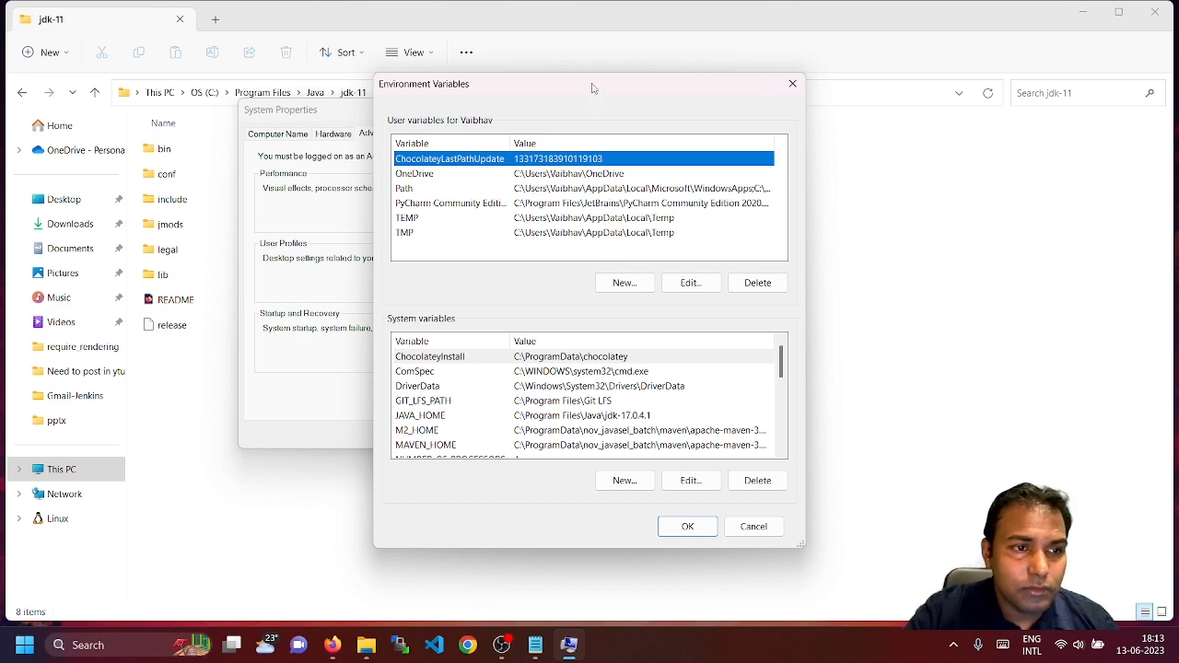
mouse_move(593, 88)
mouse_down()
mouse_move(682, 87)
mouse_move(596, 91)
mouse_up()
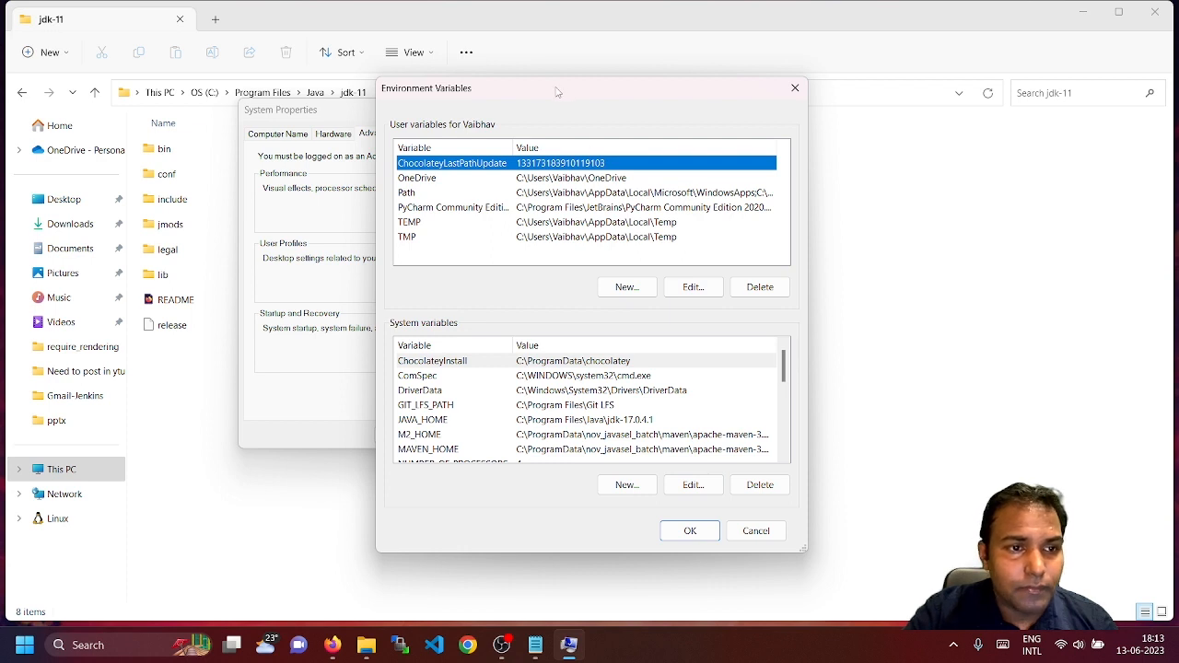
drag(557, 93, 532, 83)
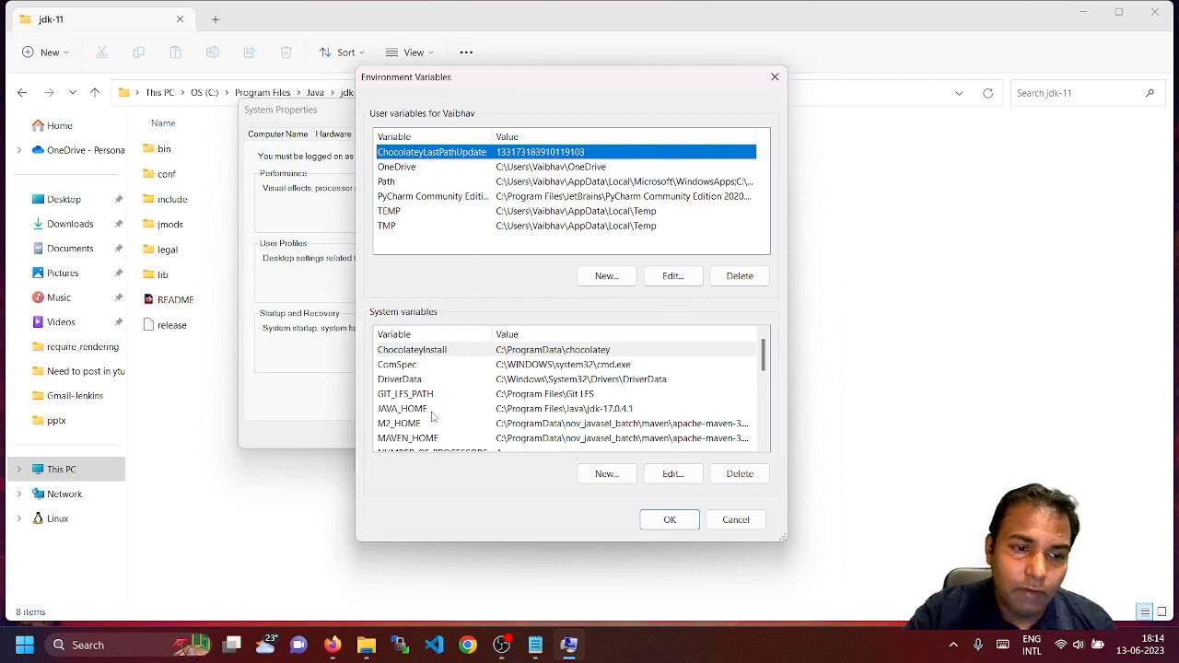
click(397, 413)
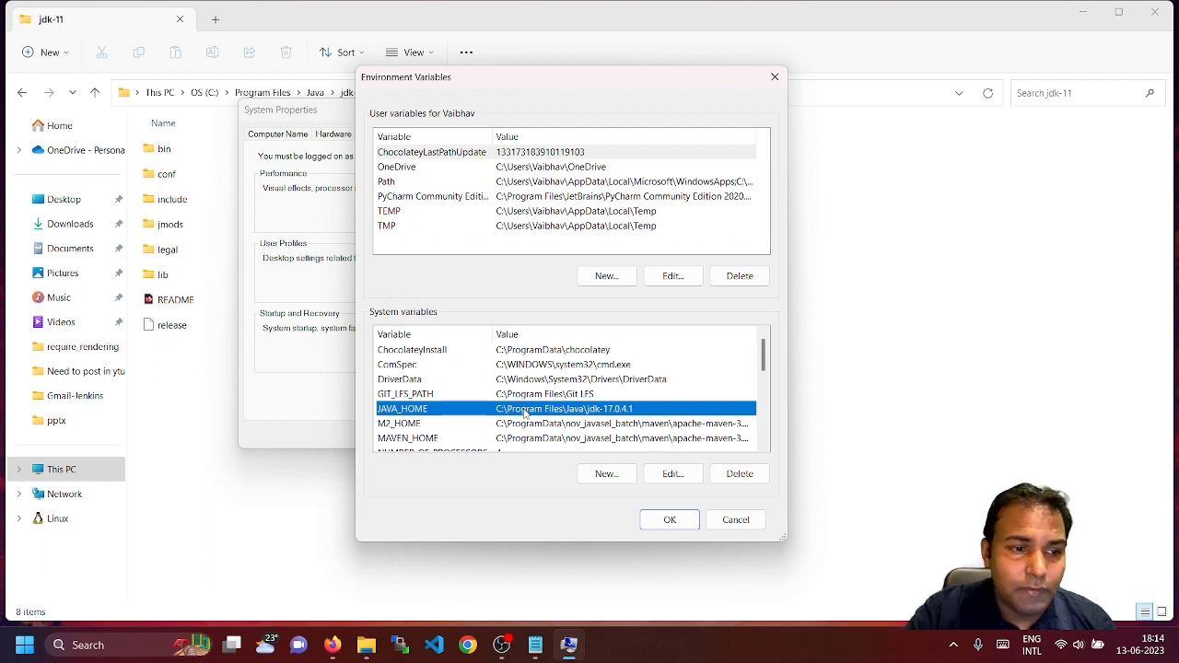
Copy the C:\Program Files\Java\jdk-11 path and cancel the duplicate new JAVA_HOME variable
click(614, 474)
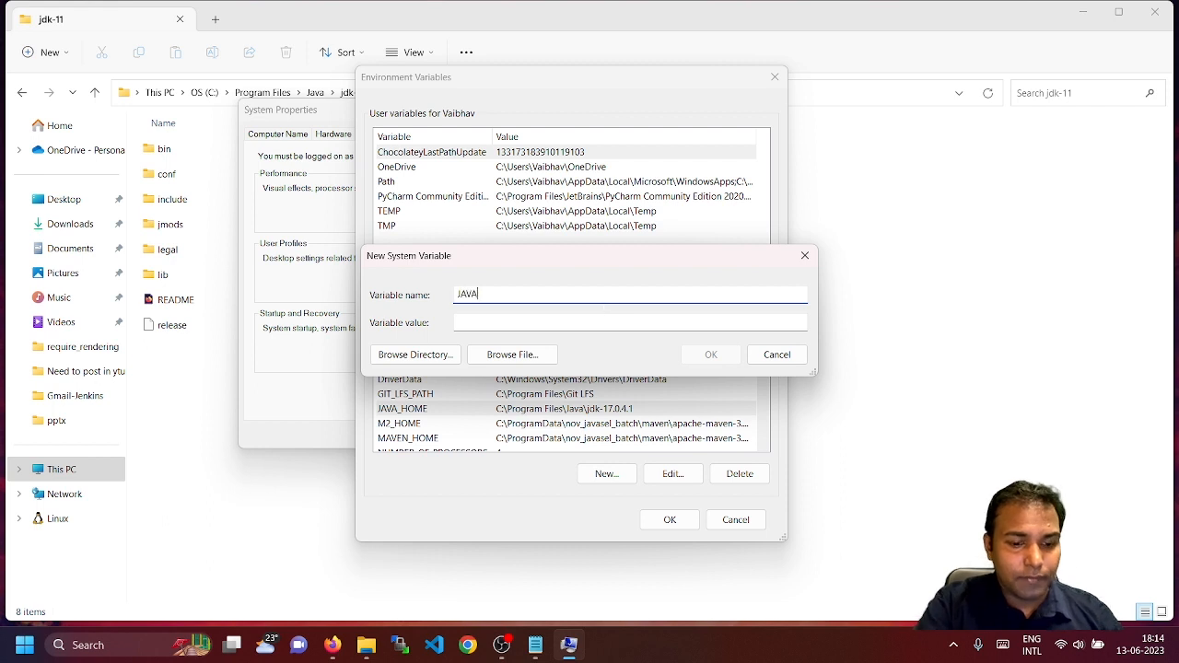
text(JAVA_HOME)
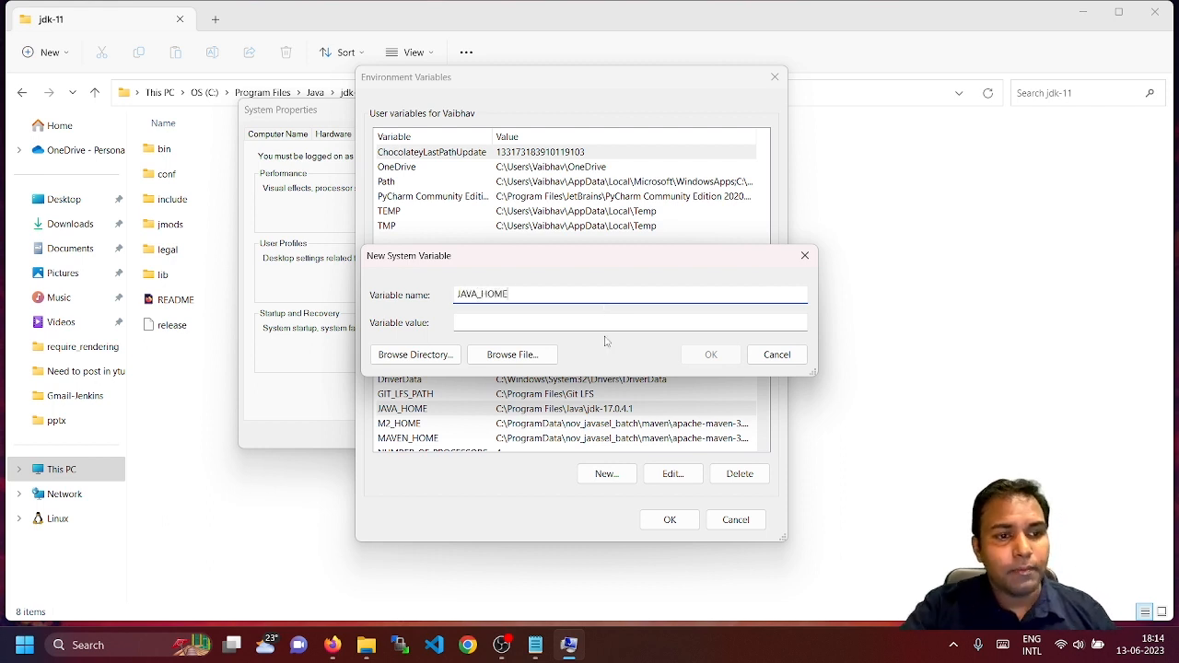
click(202, 468)
click(430, 93)
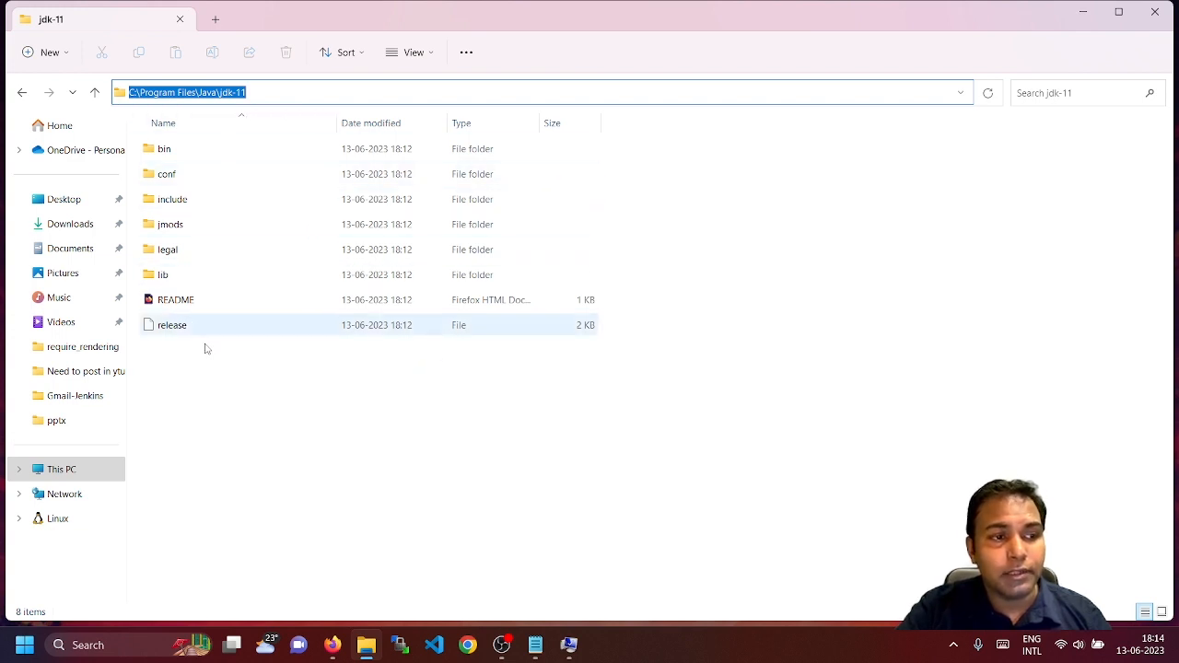
click(372, 95)
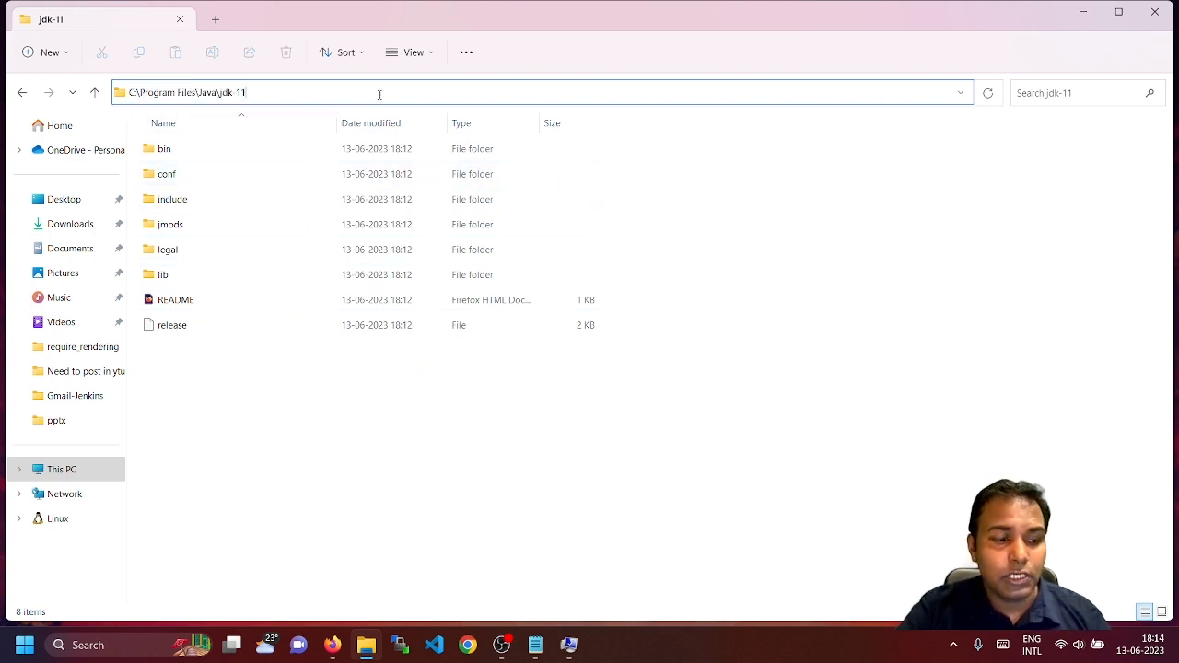
key(ctrl+a)
key(ctrl+c)
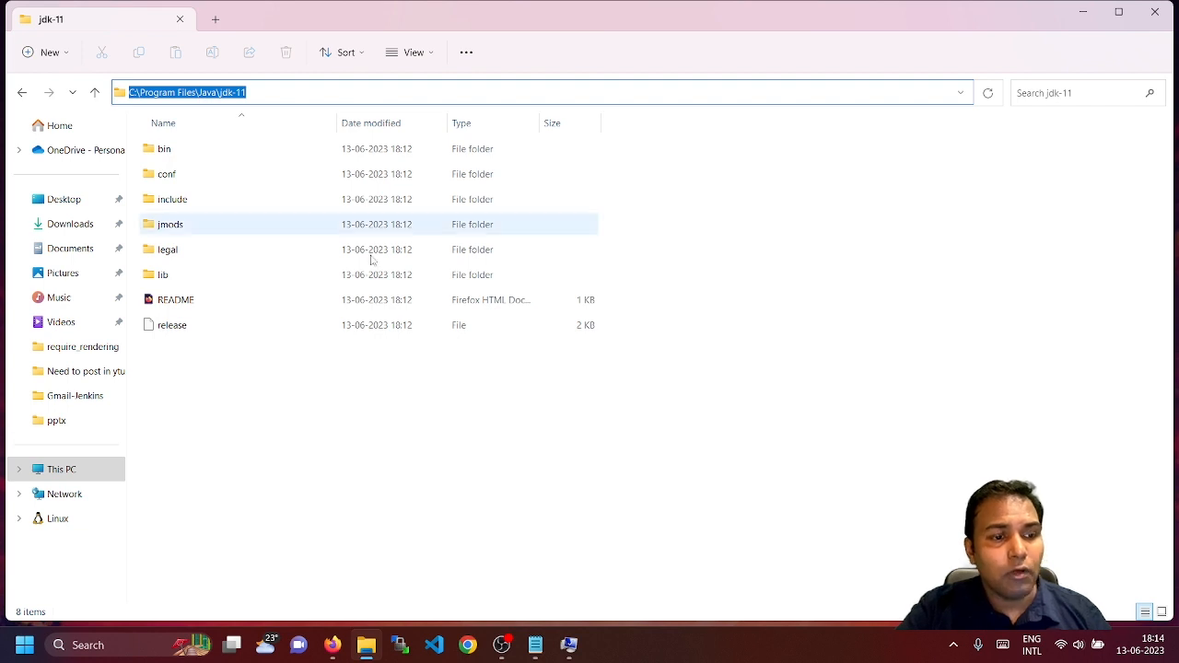
click(336, 478)
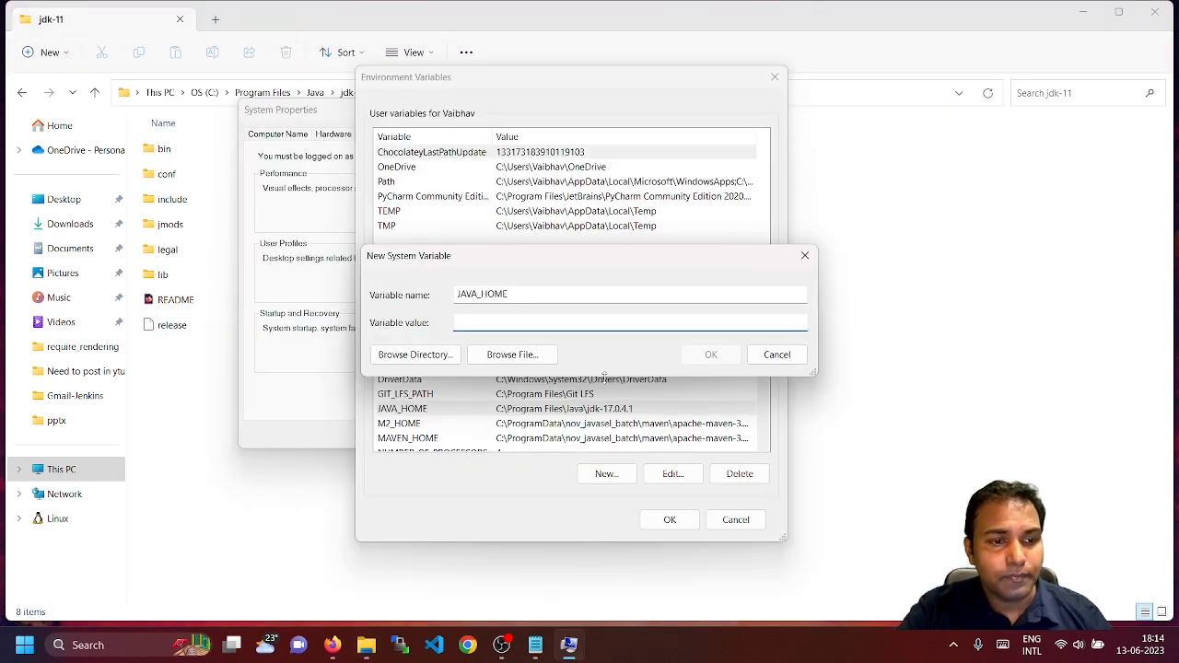
key(ctrl+v)
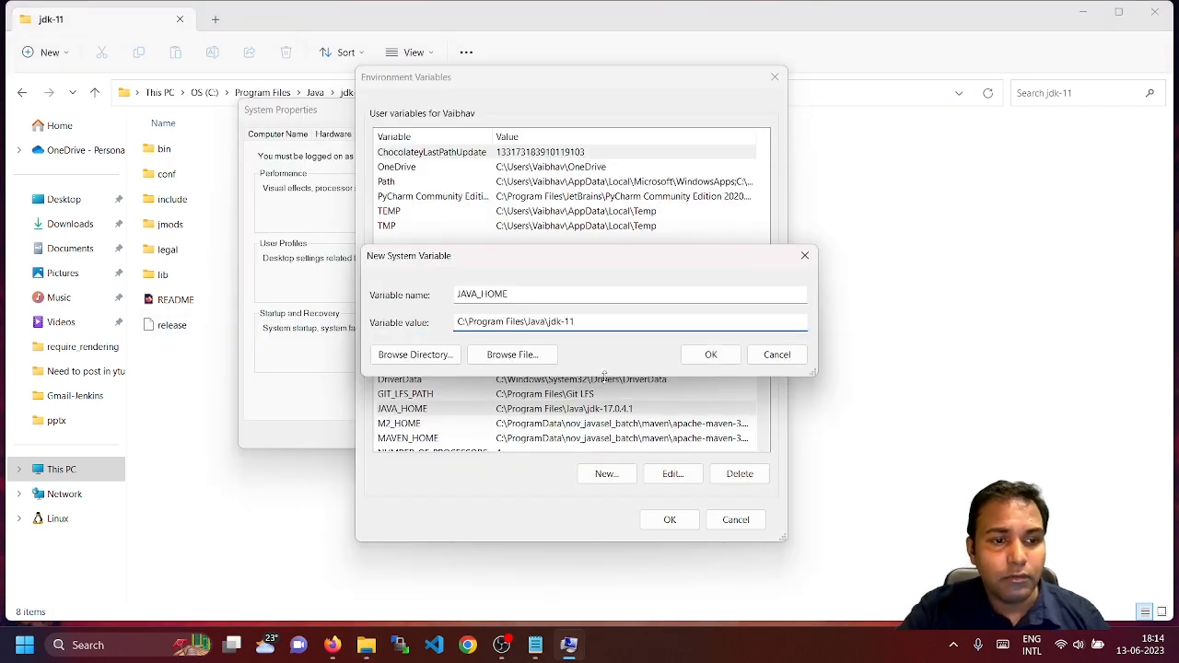
click(776, 356)
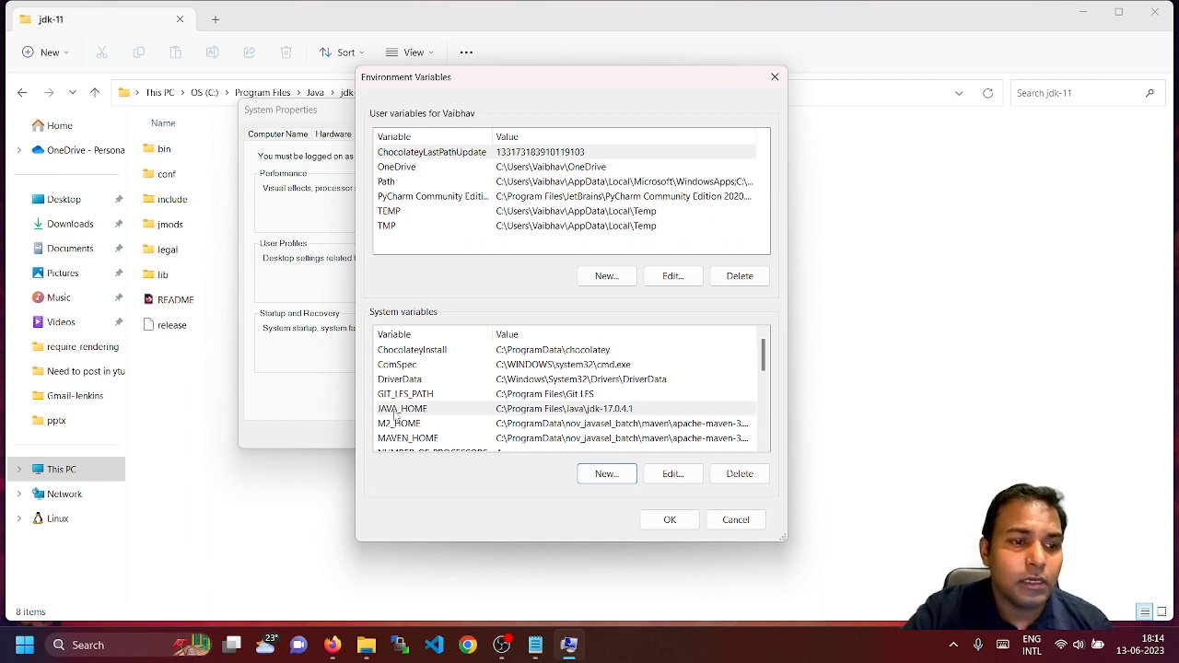
Set system JAVA_HOME to C:\Program Files\Java\jdk-11, then select the Path variable
scroll(394, 414, down, 1)
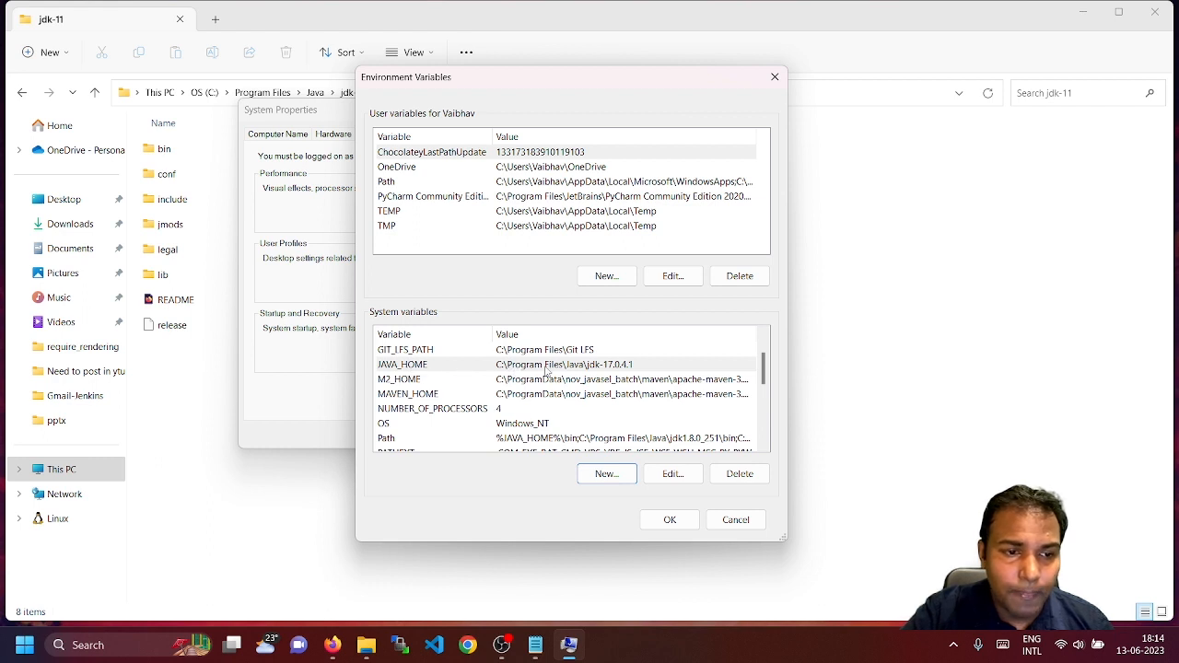
double_click(466, 372)
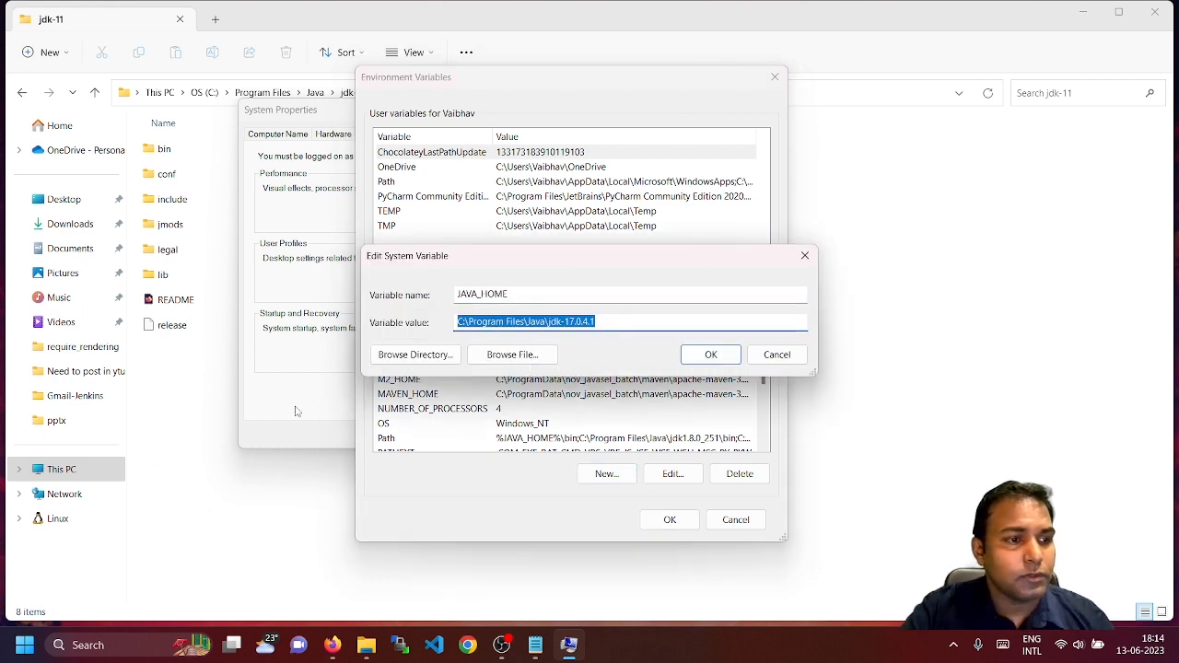
key(ctrl+v)
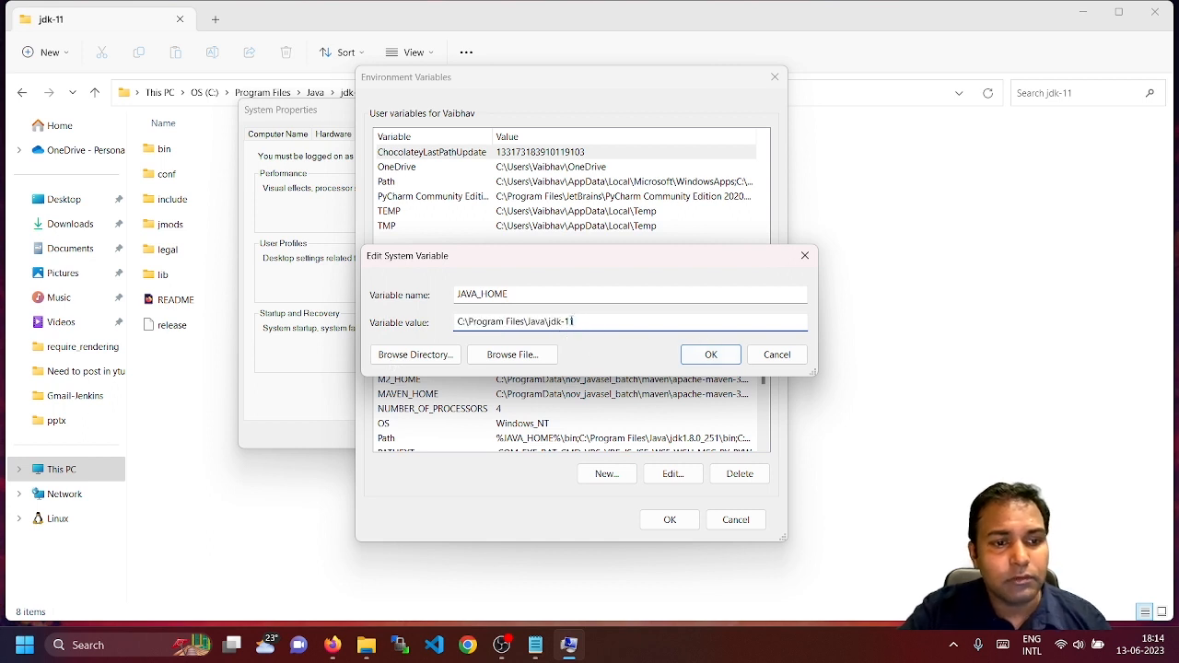
click(710, 356)
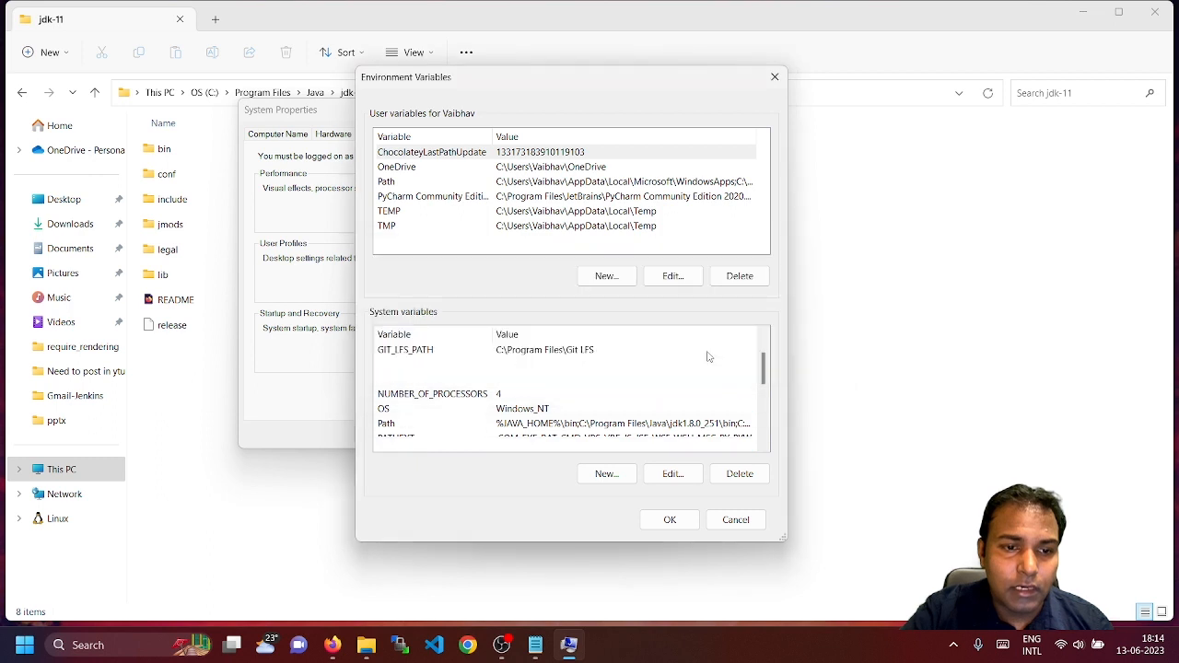
scroll(540, 424, down, 1)
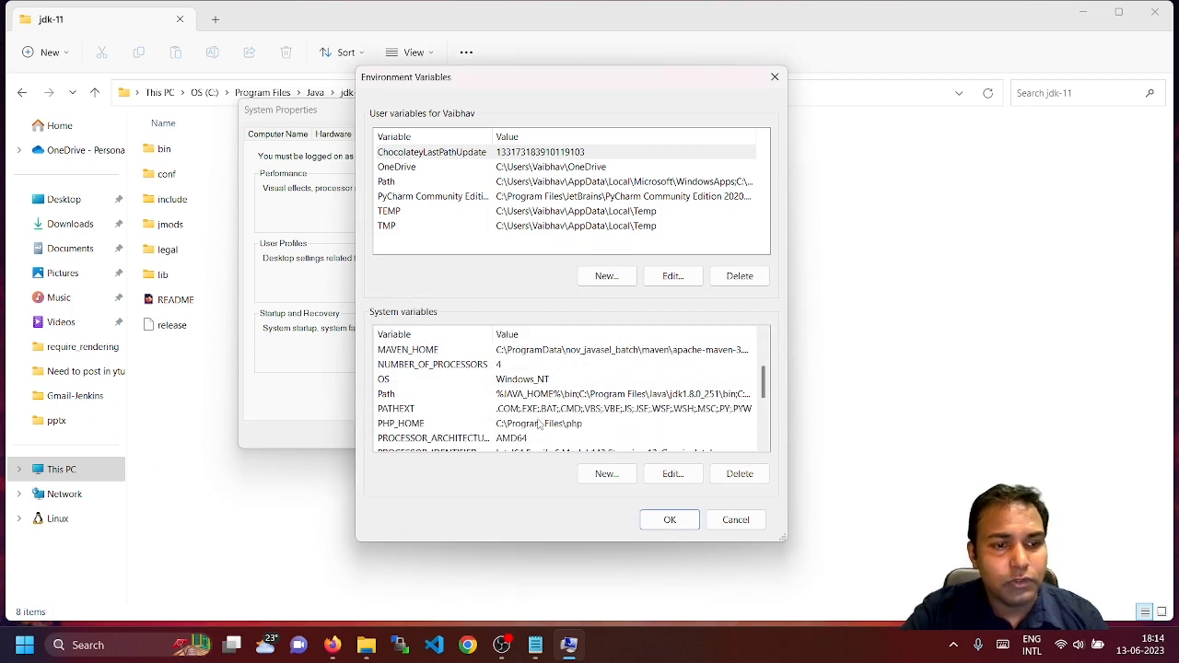
scroll(540, 425, up, 2)
scroll(537, 390, down, 2)
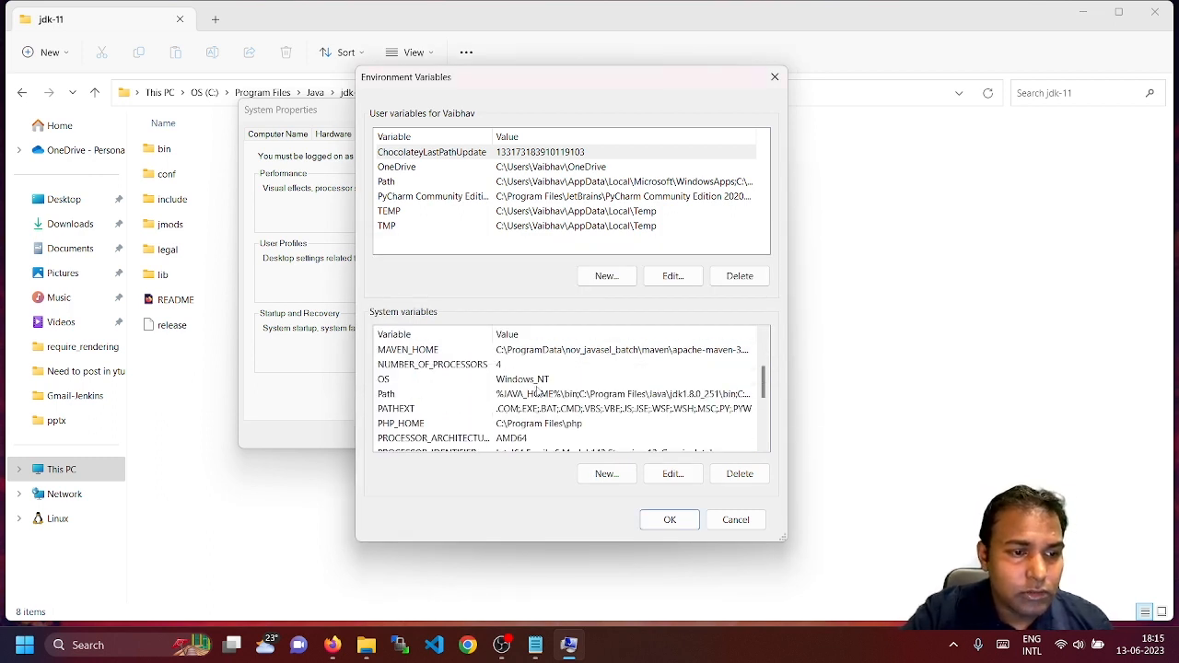
click(386, 397)
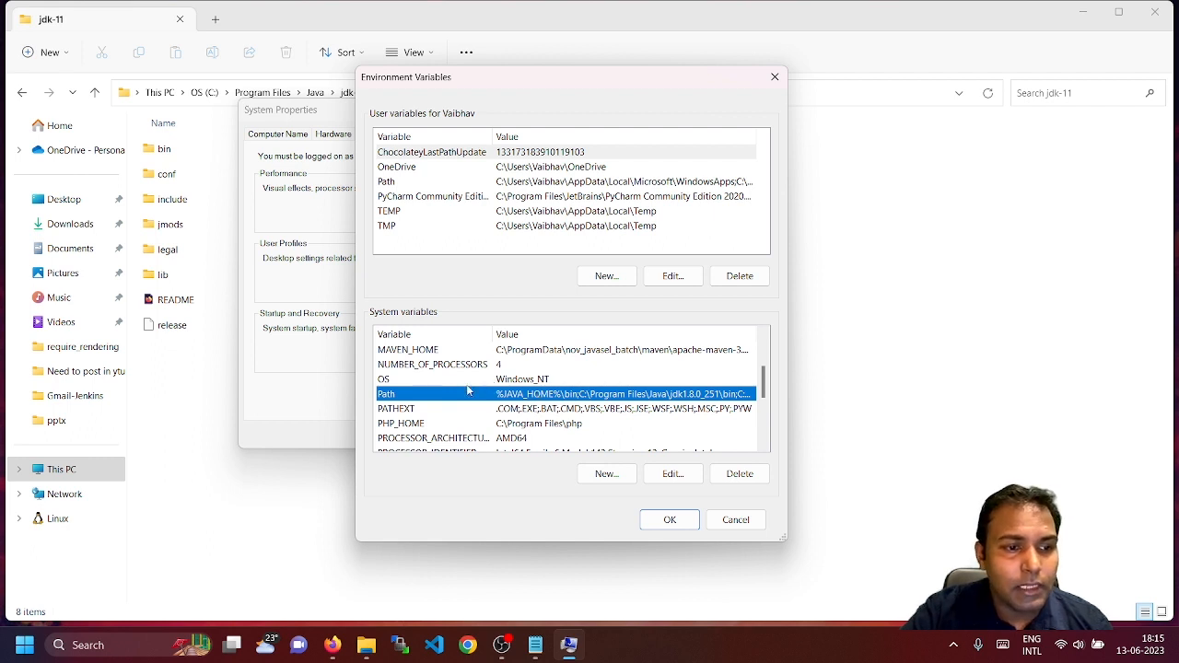
Add a new system Path entry reading %JAVA_HOME%
double_click(522, 396)
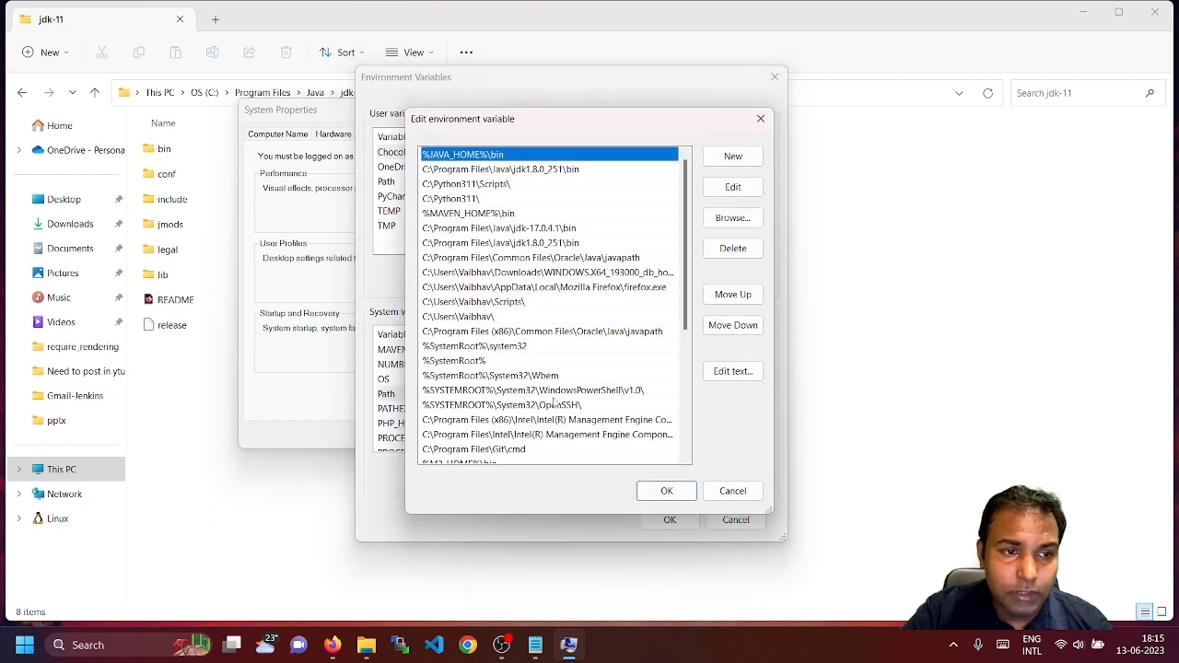
click(733, 155)
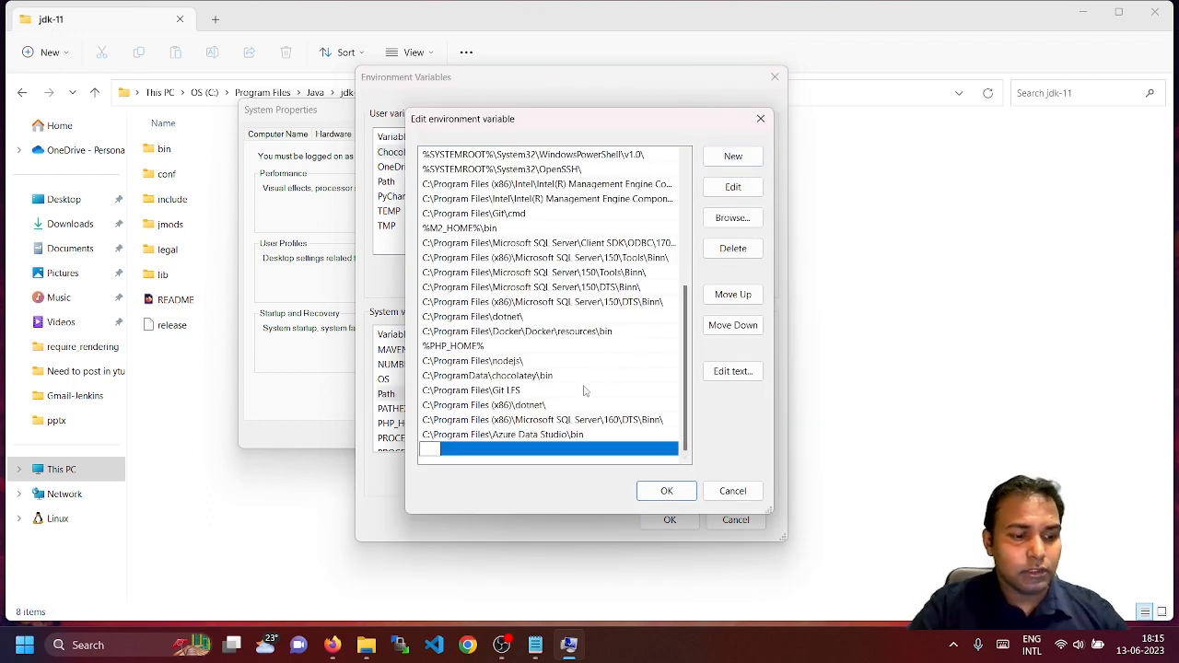
text(%%)
key(Left)
text(JAVA)
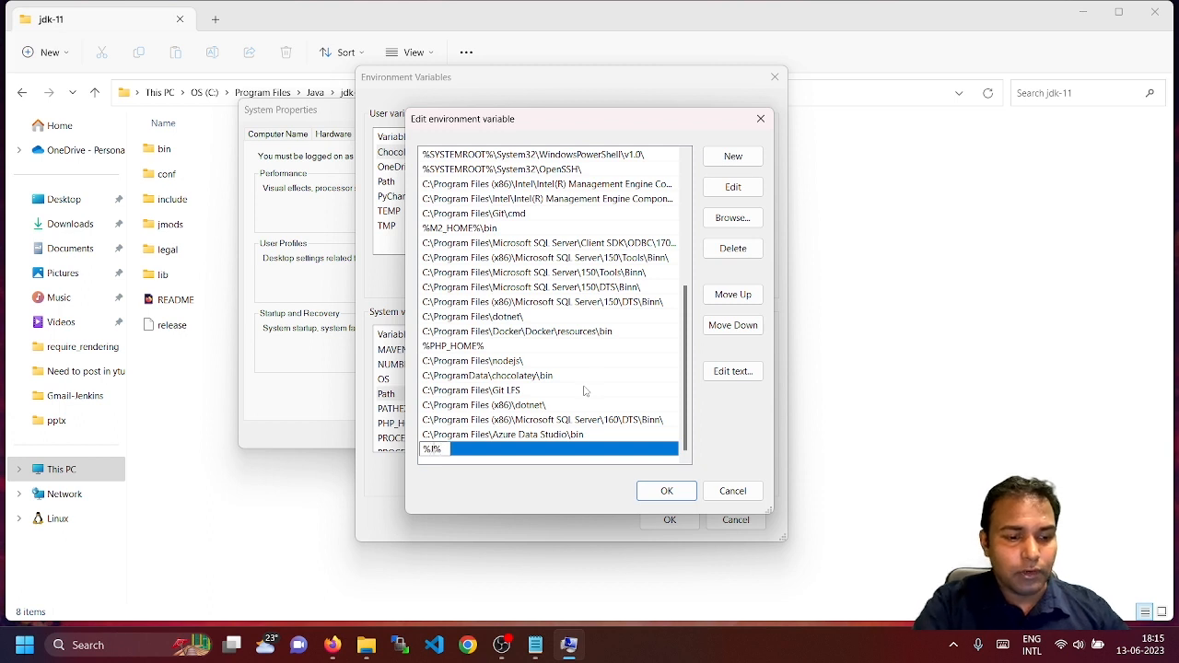
text(_HOME)
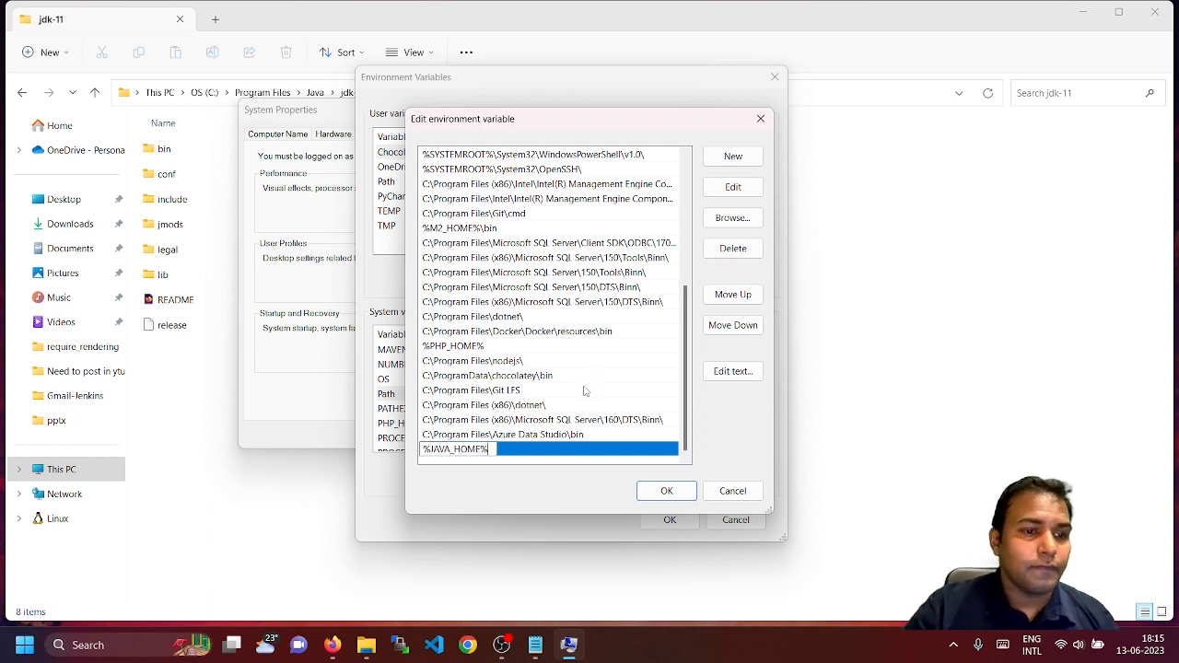
Check the jdk-11 bin folder path, then complete the new entry as %JAVA_HOME%\bin
click(189, 392)
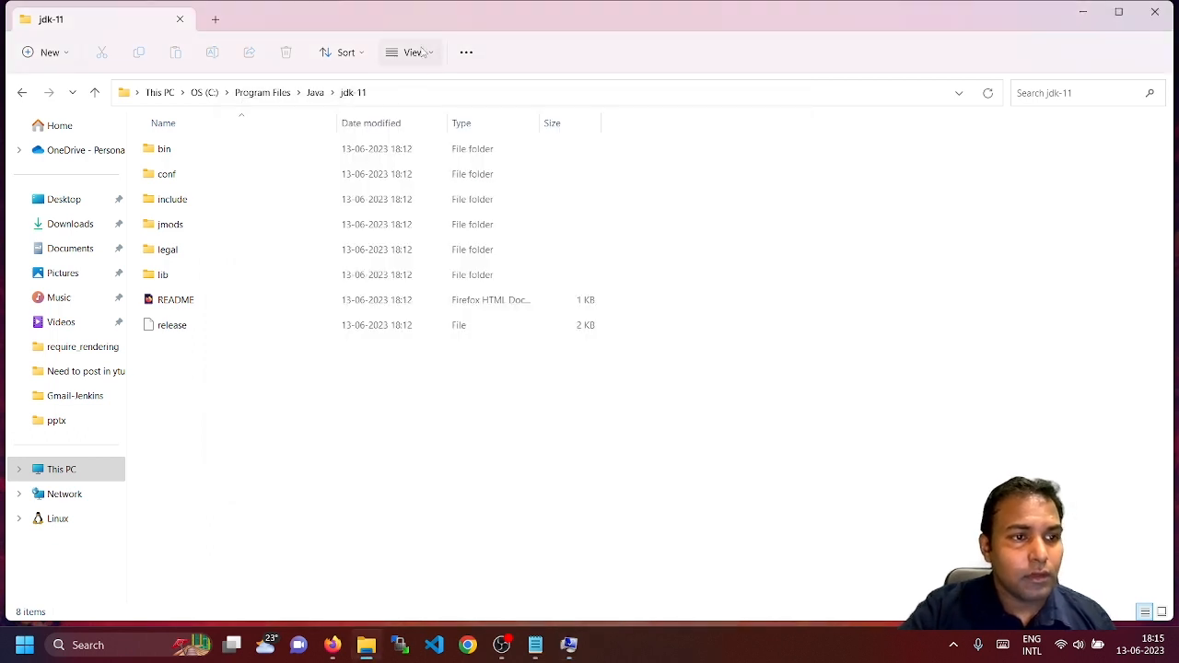
double_click(193, 144)
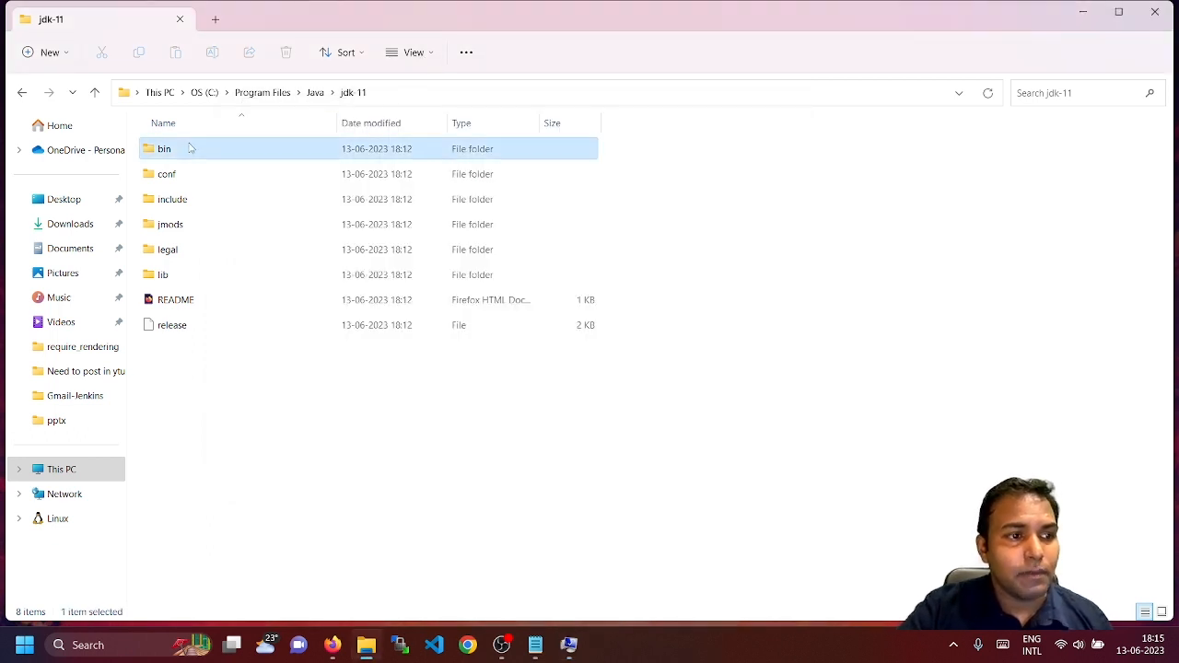
click(466, 92)
click(397, 90)
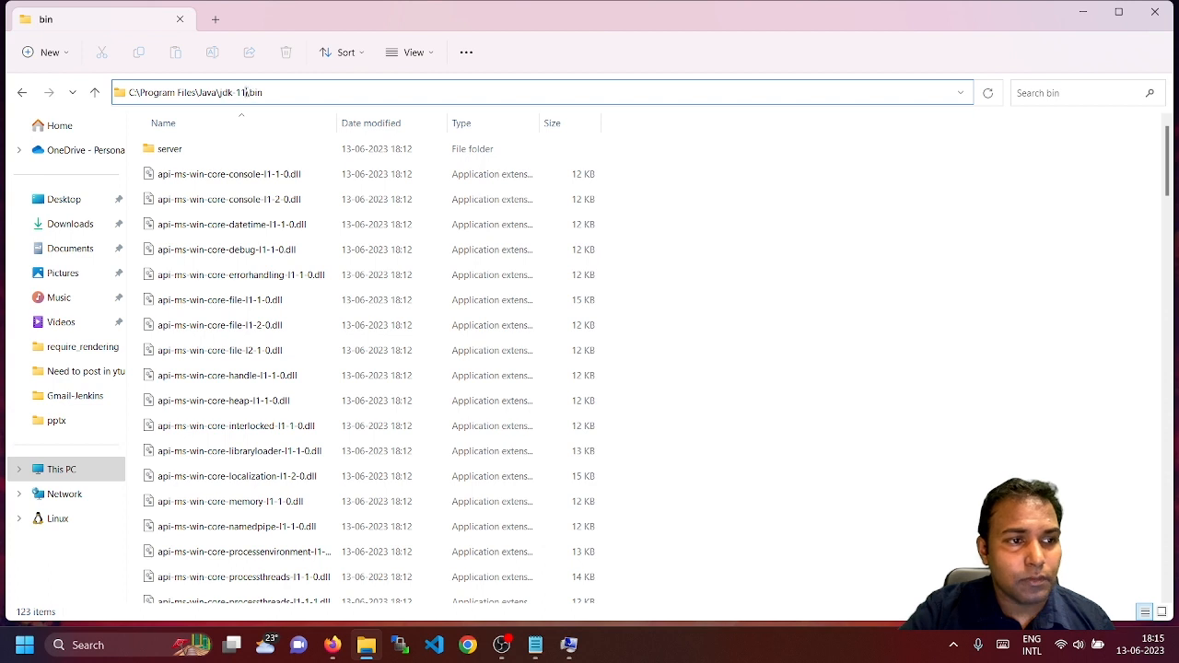
drag(246, 92, 267, 92)
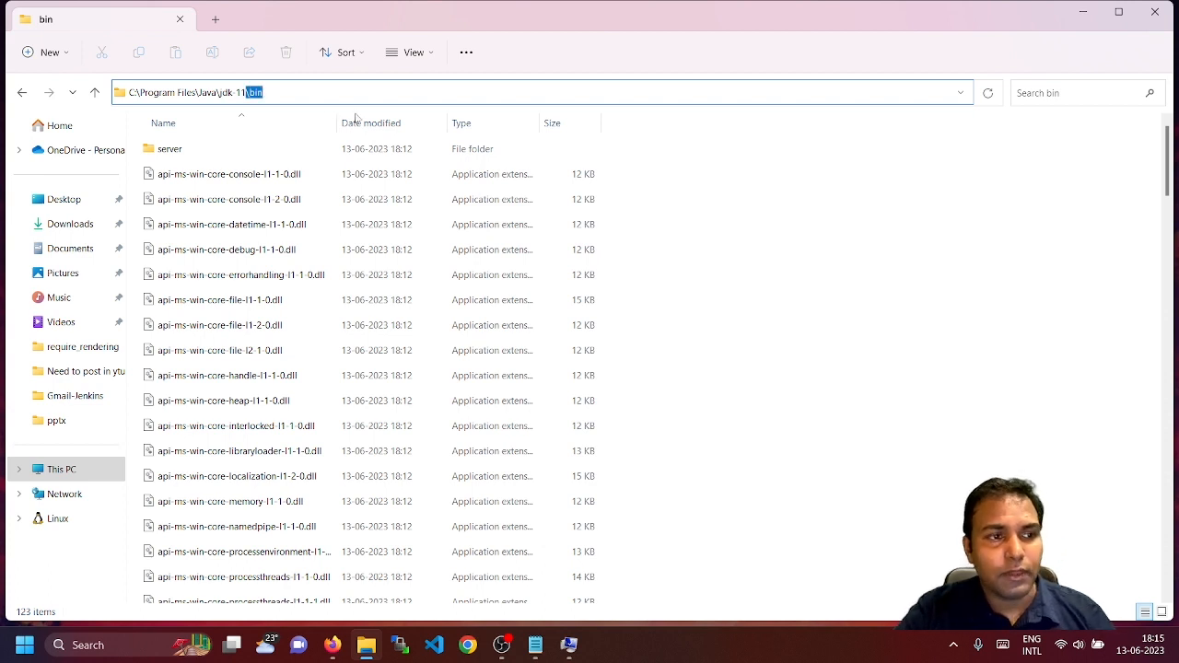
key(alt+Tab)
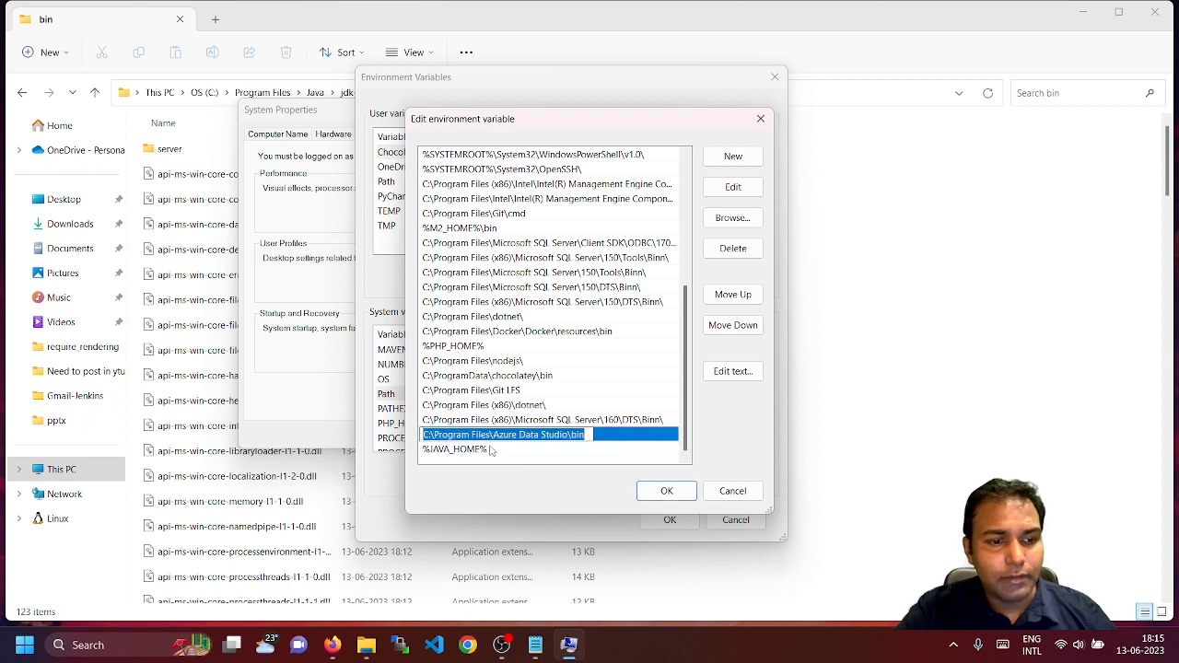
double_click(492, 449)
click(547, 454)
text(in)
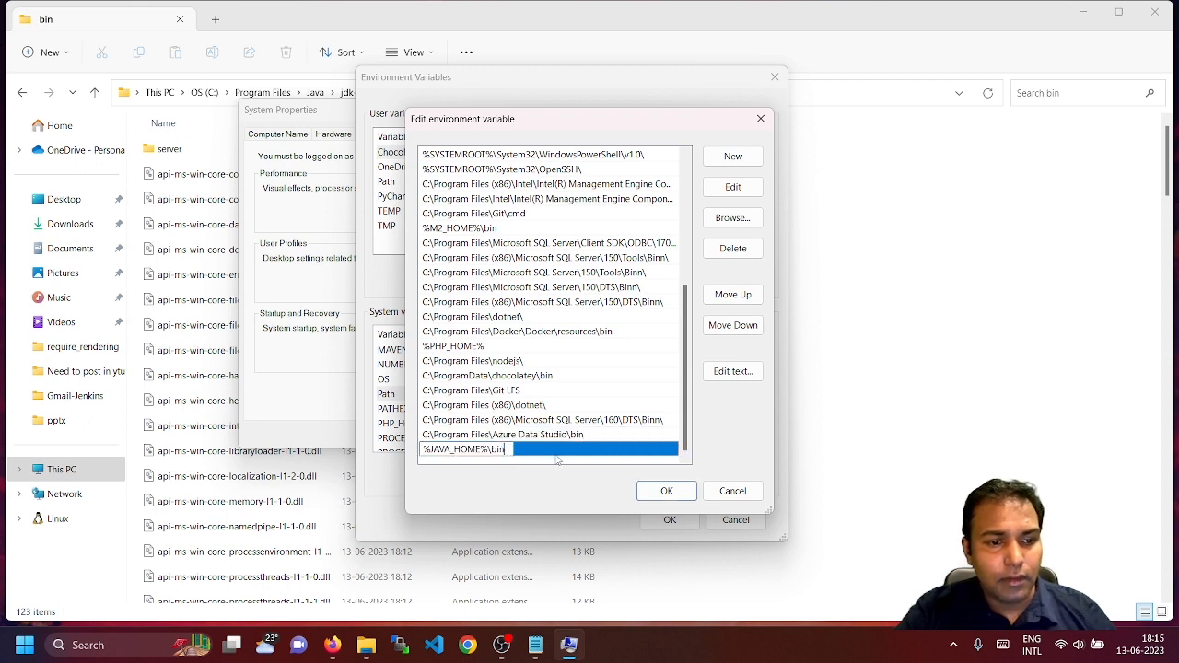
click(545, 435)
Move the %JAVA_HOME%\bin entry to the top of the Path list
click(524, 449)
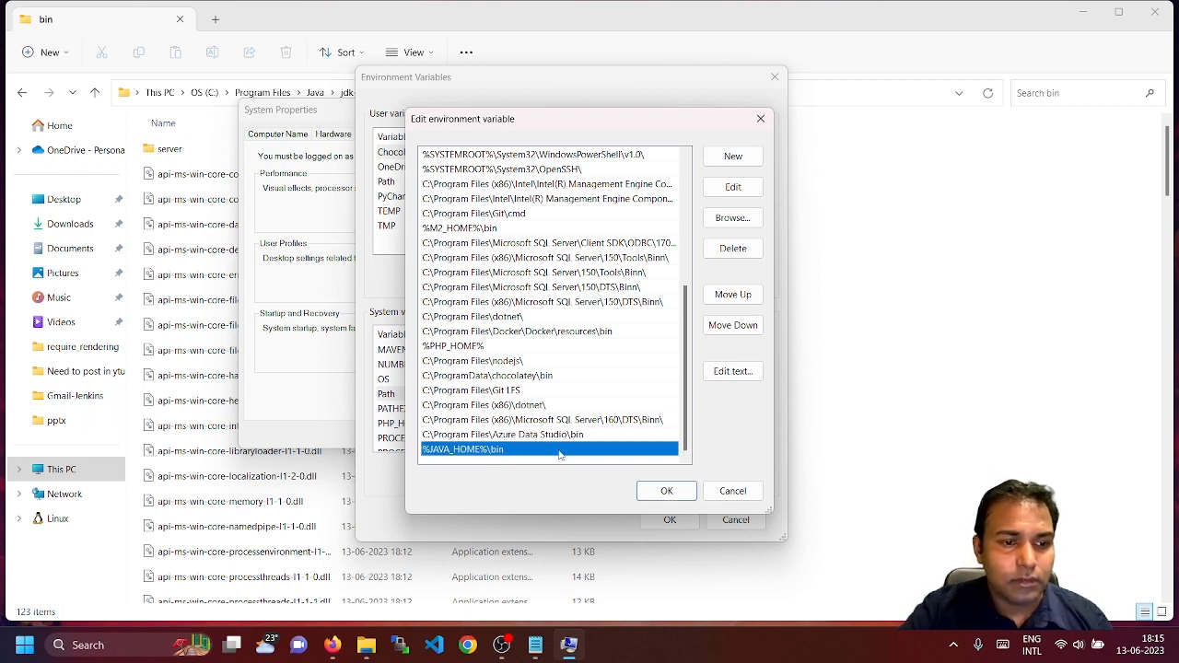
click(733, 294)
click(733, 294)
click(733, 295)
click(733, 295)
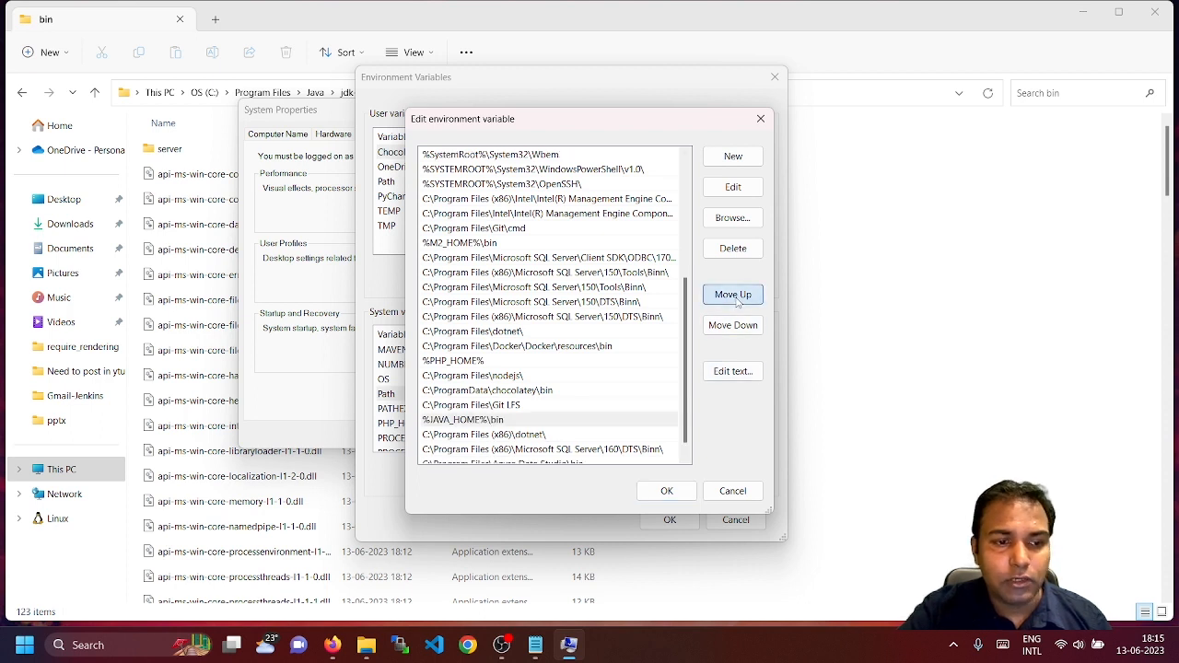
click(733, 295)
click(733, 295)
double_click(733, 295)
click(733, 295)
double_click(733, 295)
click(733, 294)
double_click(733, 295)
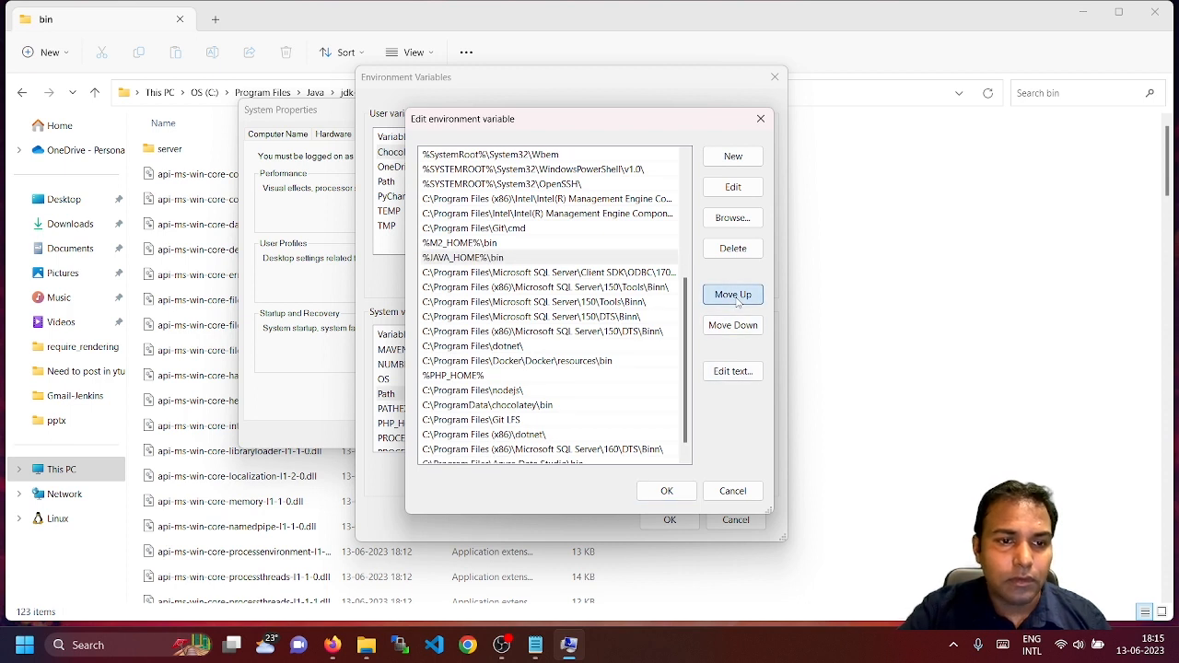
double_click(733, 294)
click(733, 294)
double_click(735, 300)
double_click(736, 299)
double_click(736, 300)
double_click(736, 299)
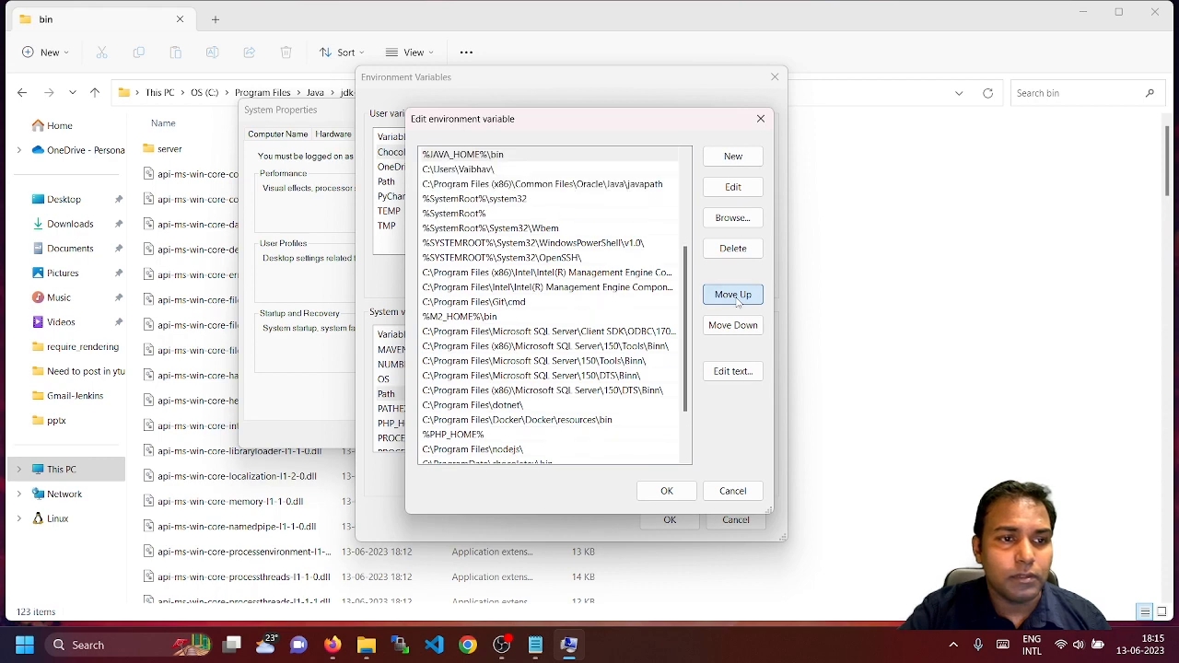
double_click(736, 299)
click(735, 299)
double_click(733, 295)
double_click(733, 294)
double_click(733, 295)
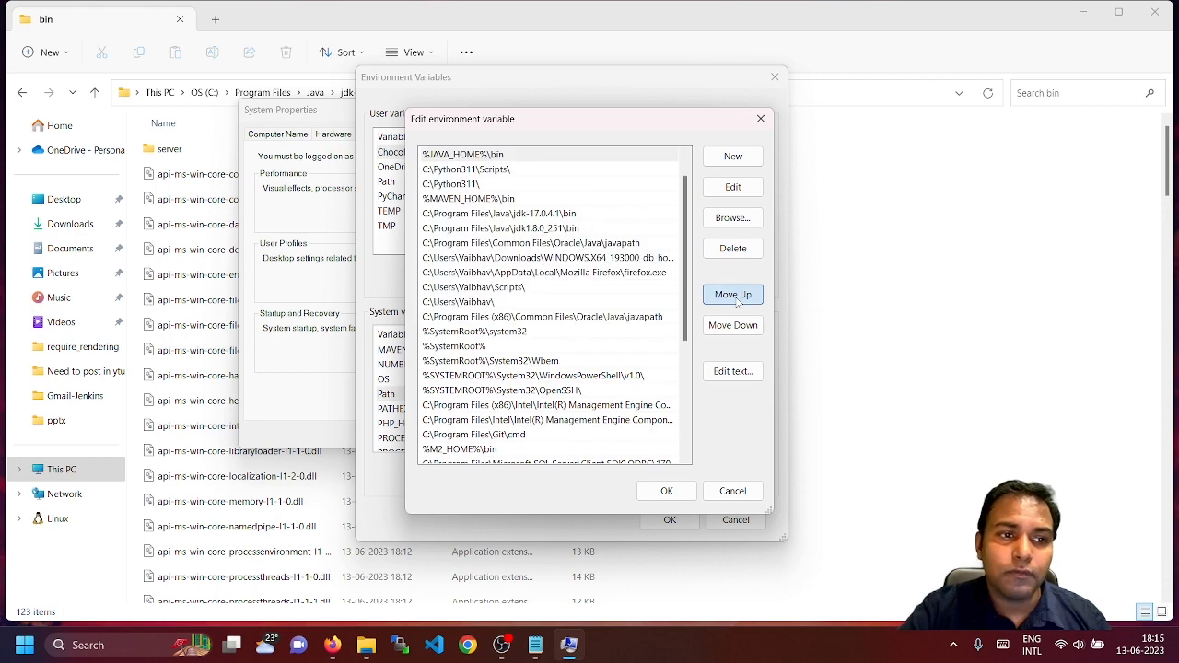
double_click(733, 294)
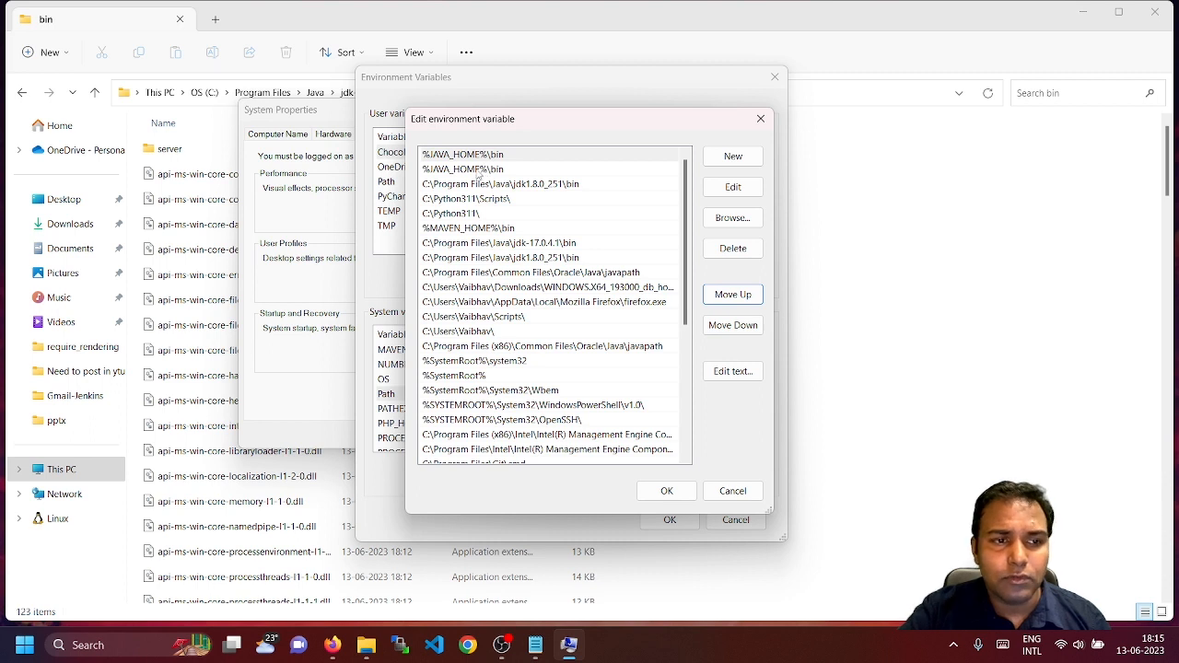
Delete the duplicate %JAVA_HOME%\bin entry and confirm all three environment settings dialogs
click(477, 170)
click(729, 251)
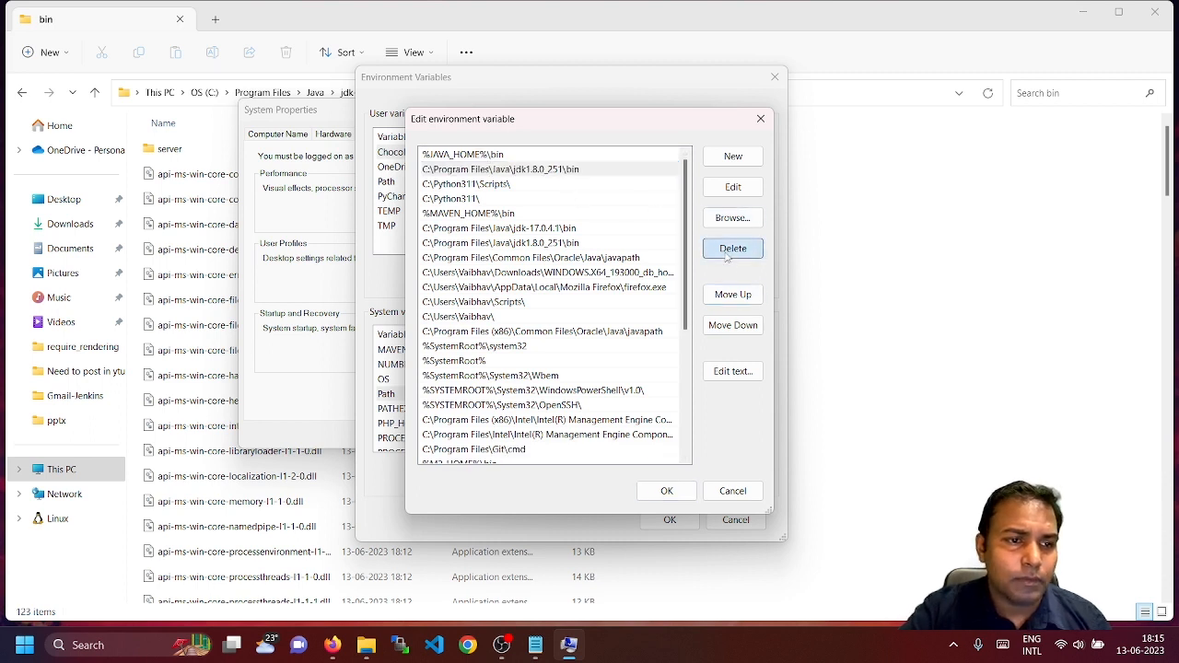
click(666, 491)
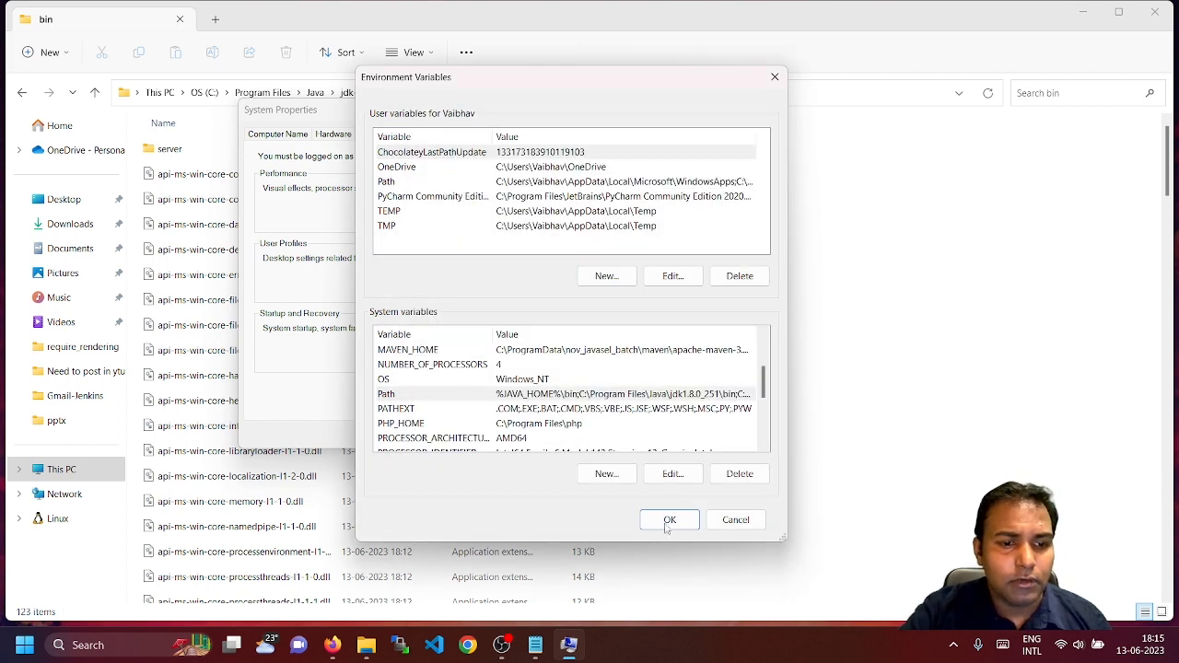
click(667, 521)
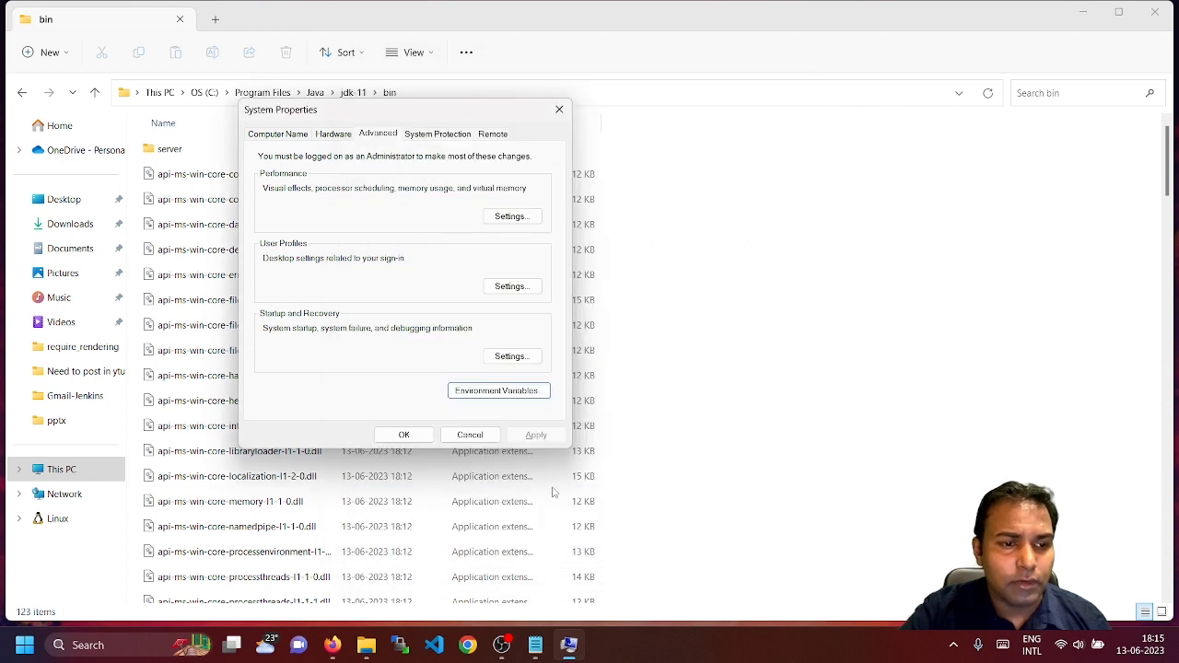
click(403, 435)
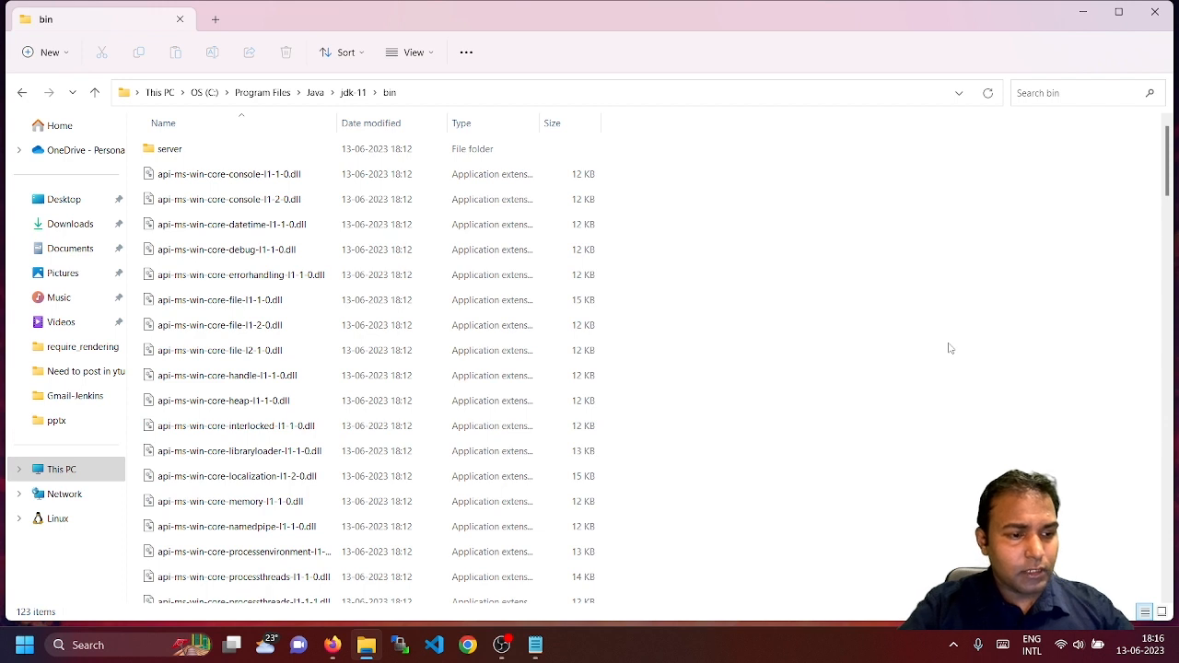
Open Command Prompt via Win+R cmd and run java -version, noting 11.0.18
key(super+r)
text(cmd)
key(Return)
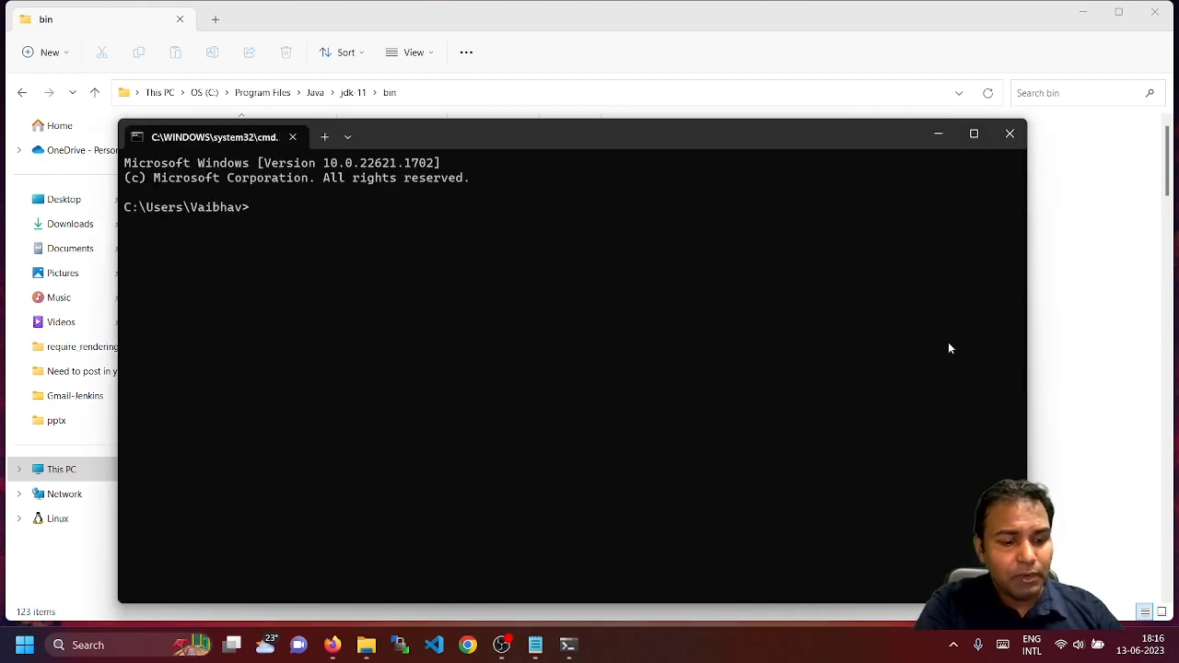
text(java )
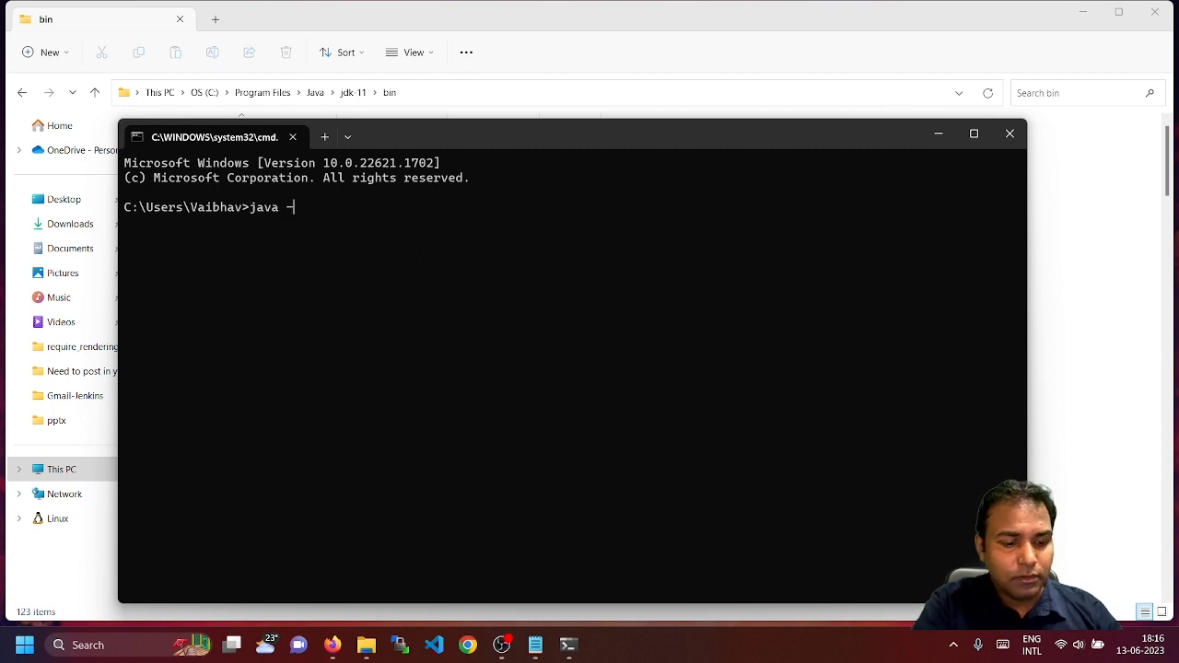
text(-version)
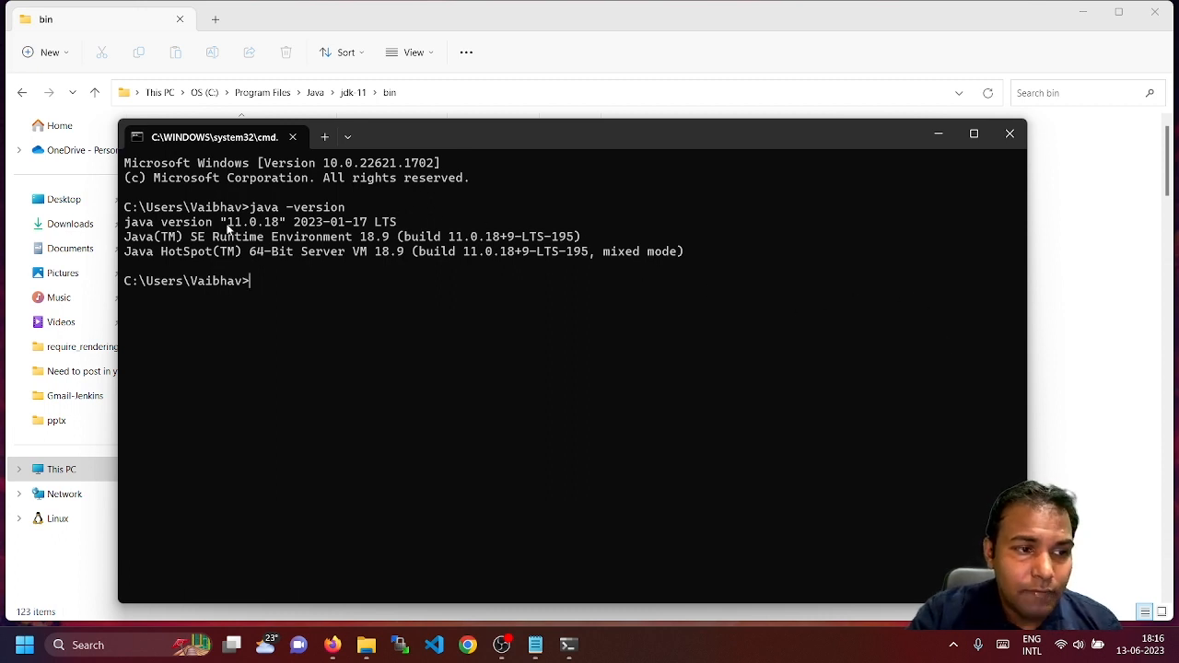
drag(221, 225, 277, 234)
click(290, 292)
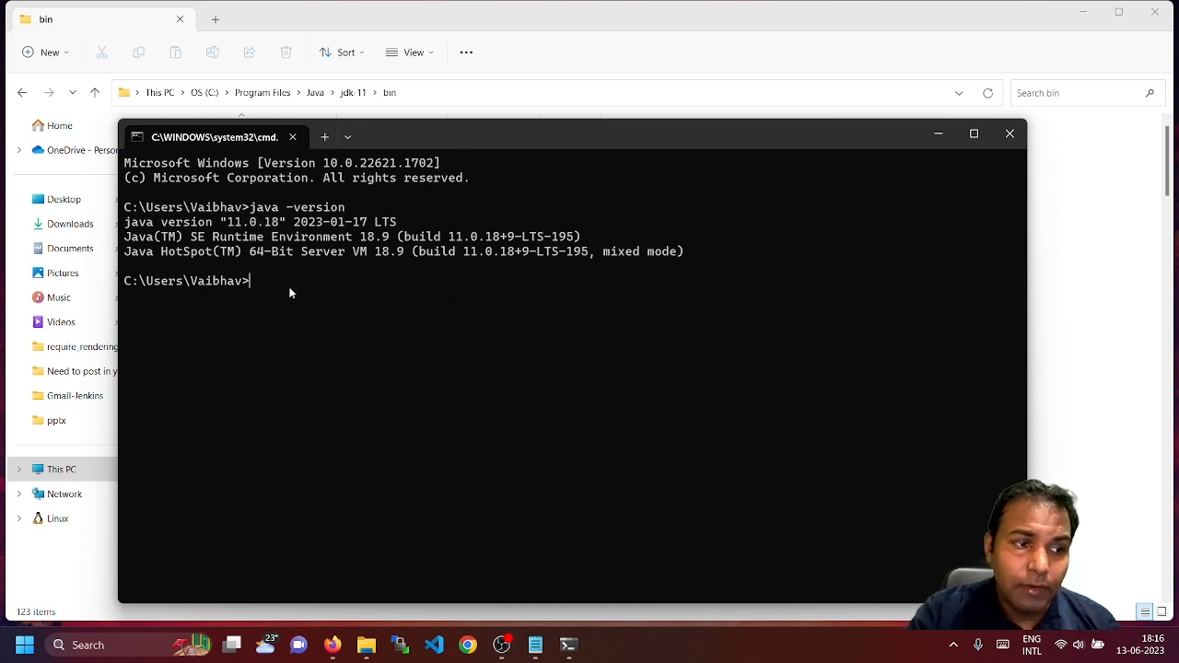
Run javac -version and confirm it also reports 11.0.18
text(jva)
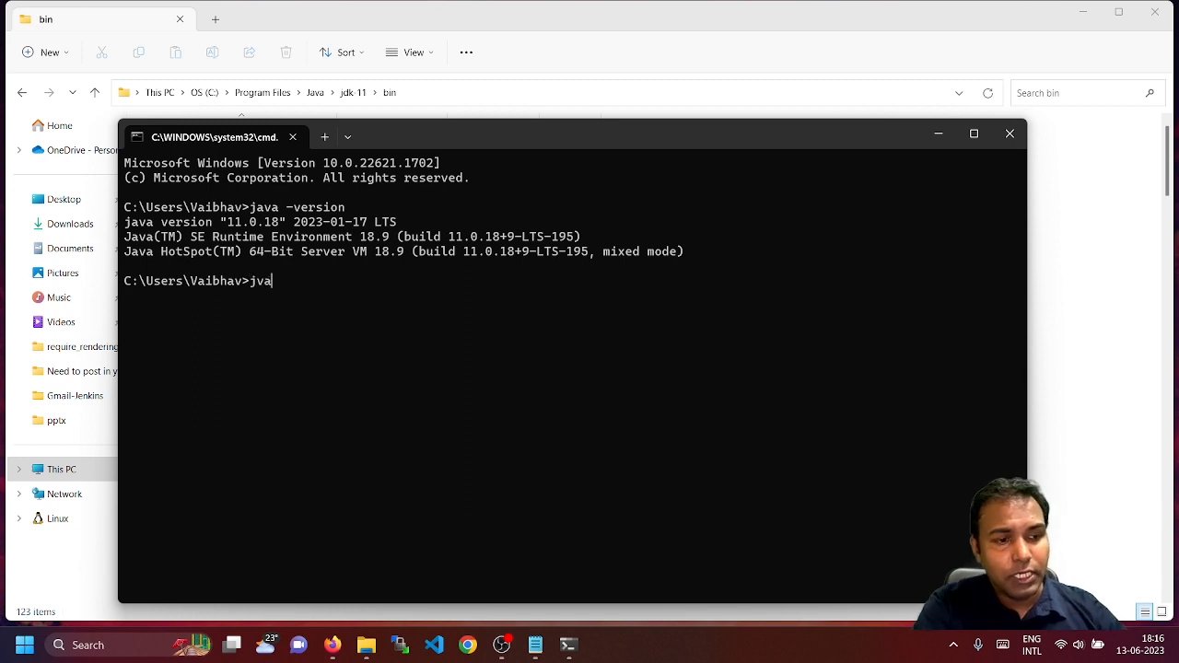
key(BackSpace)
key(BackSpace)
text(avac )
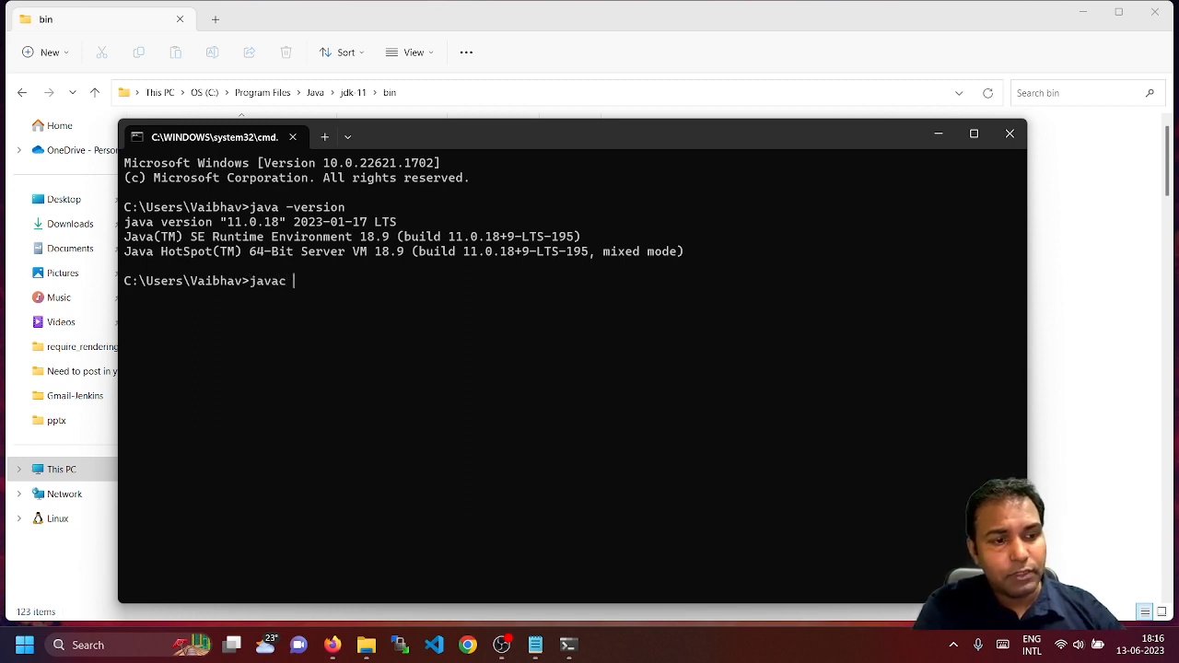
text(-version)
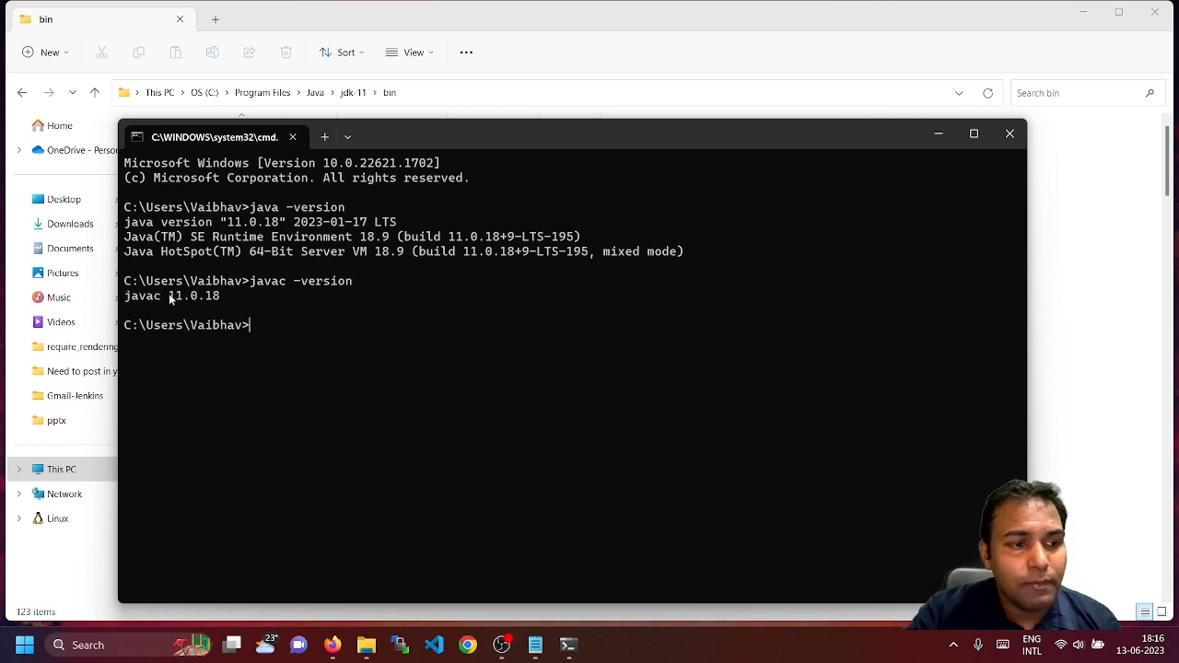
drag(168, 295, 221, 296)
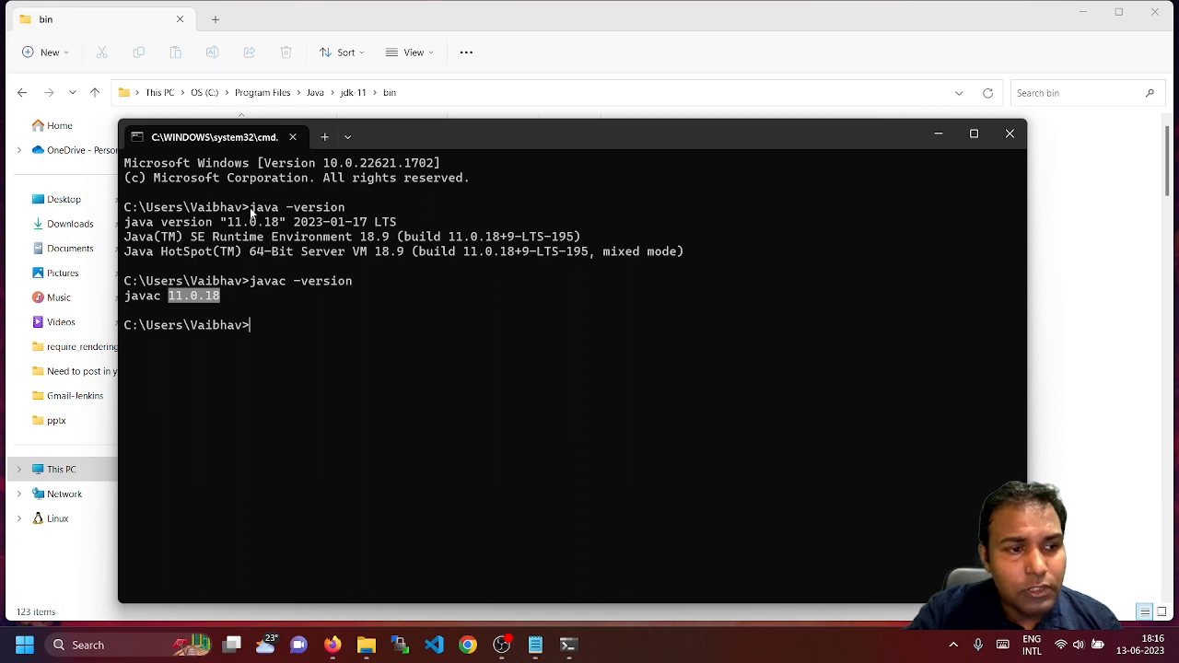
drag(249, 207, 347, 208)
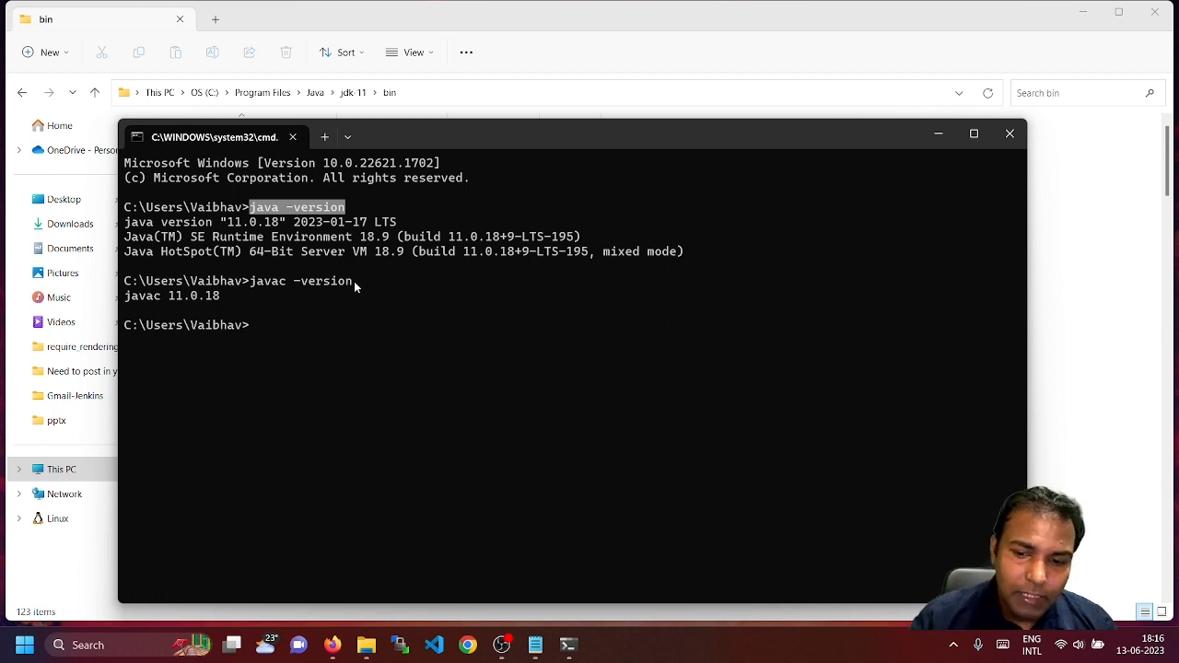
Launch Notepad from the Run box and move its window higher on screen
key(super+r)
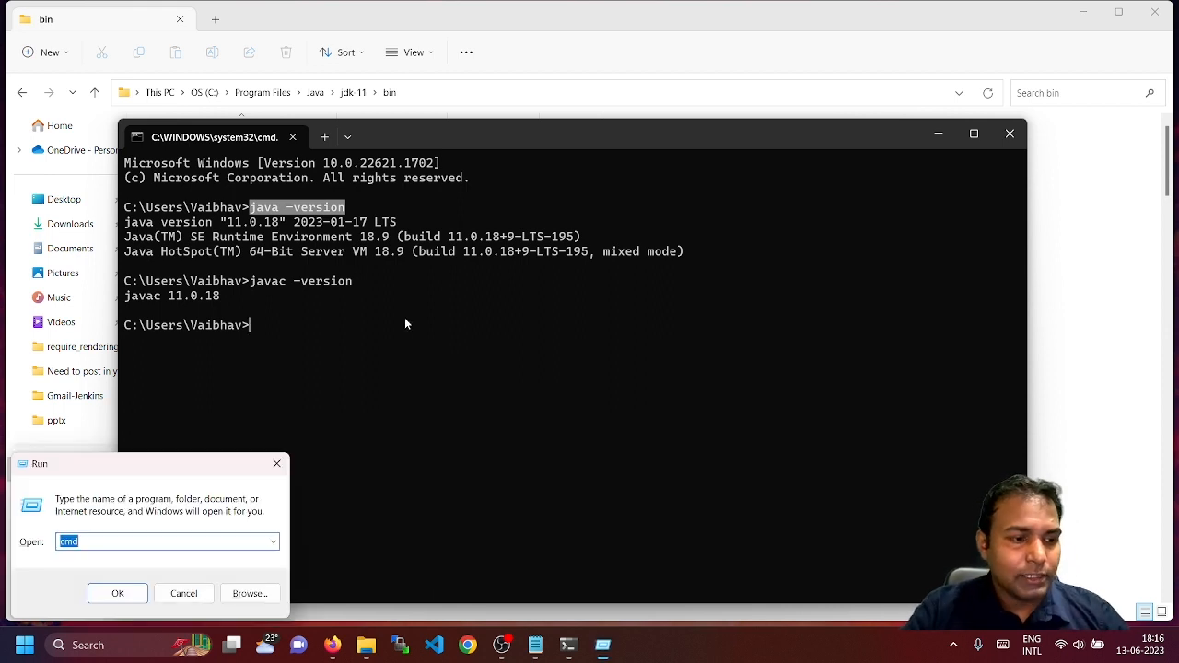
key(BackSpace)
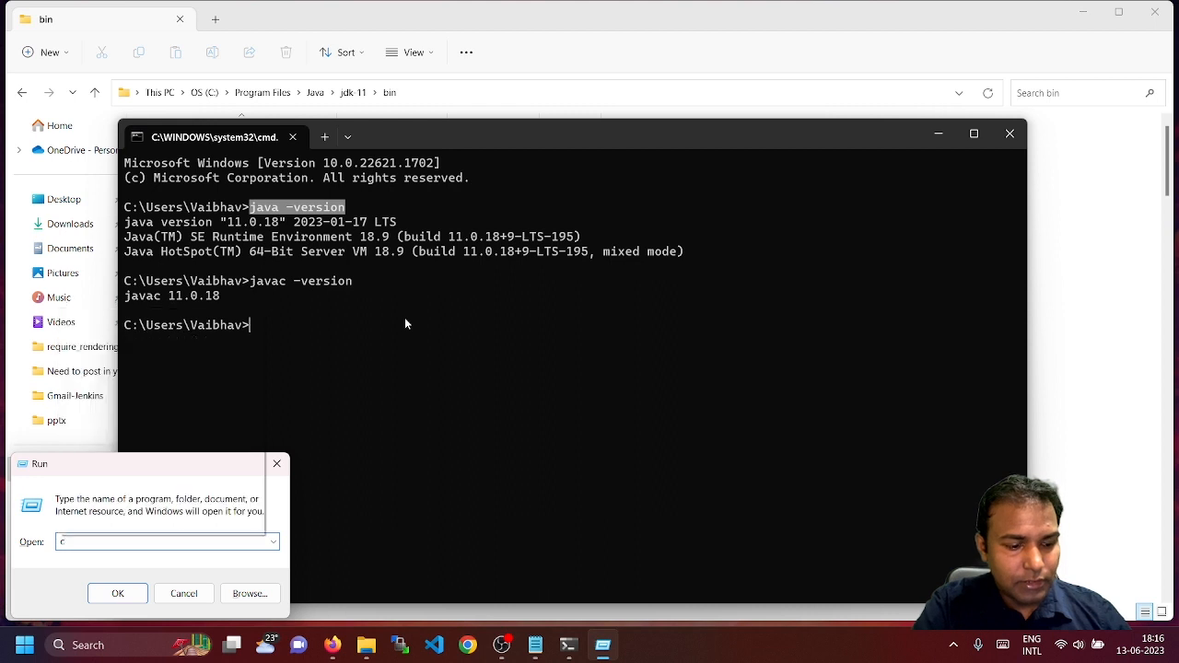
text(notepad)
key(Return)
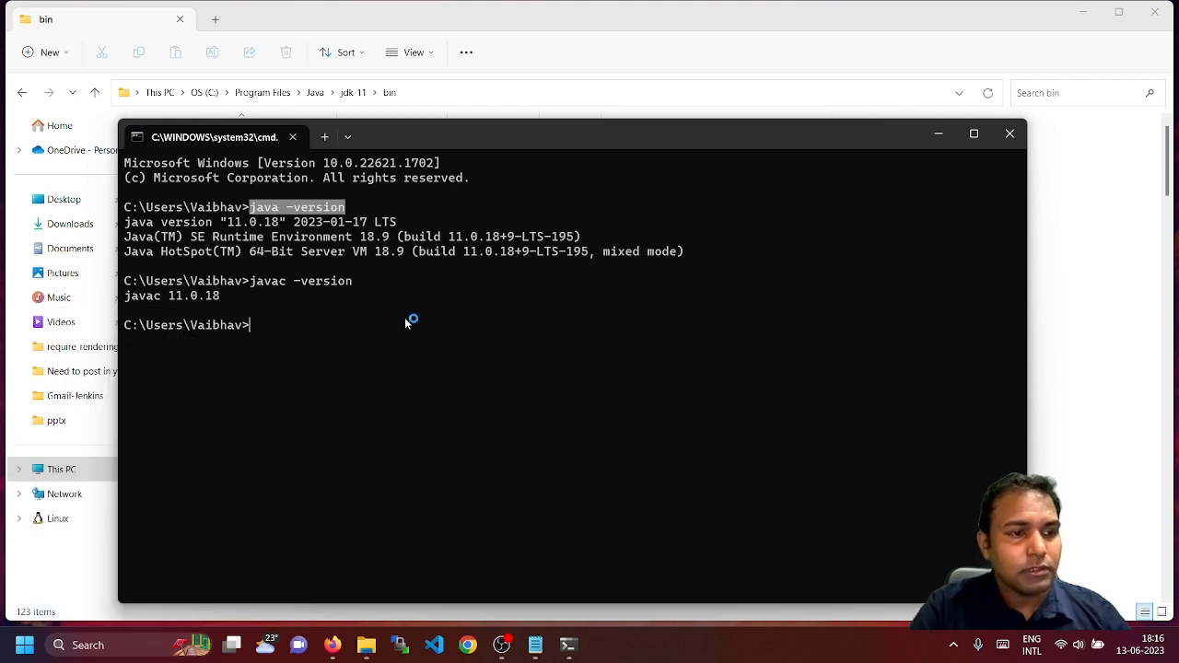
drag(573, 201, 558, 94)
Type '1 - Download java from oracle website' and '2 - install java' as lines
text(1 )
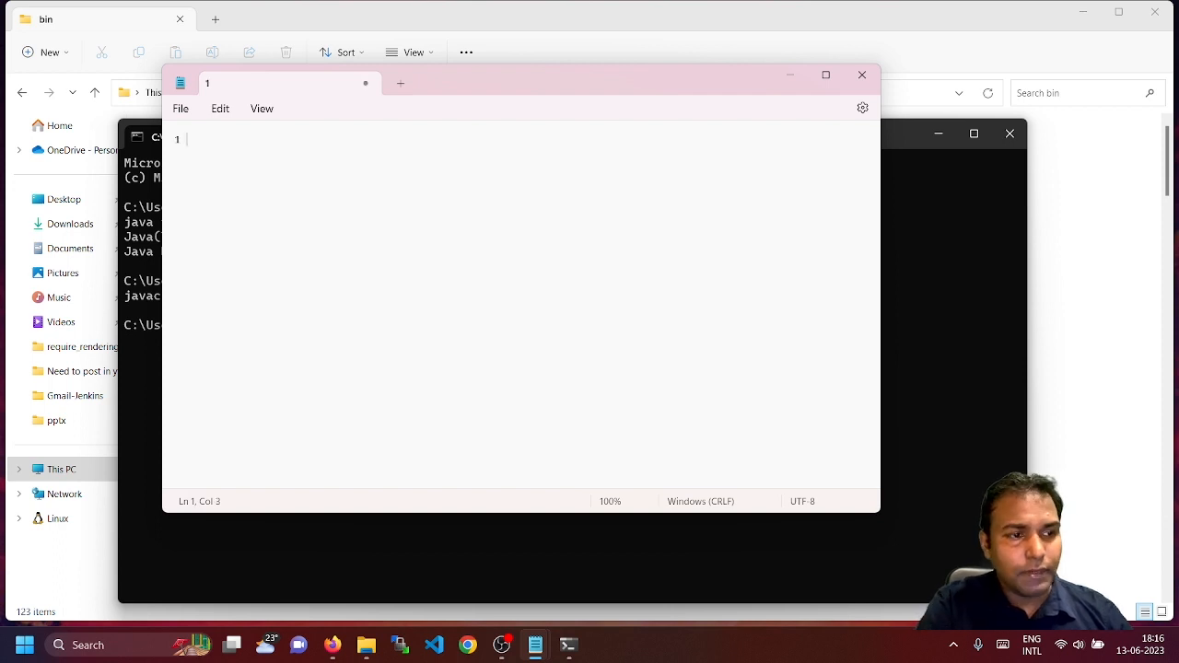
text(- Down)
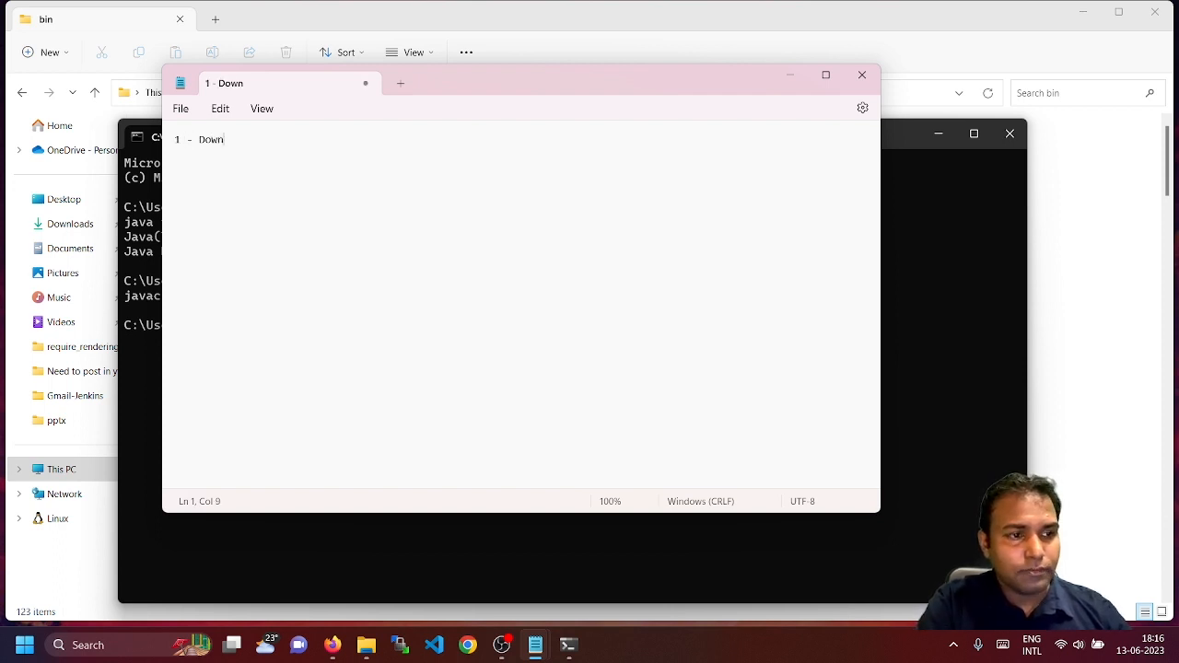
text(load java )
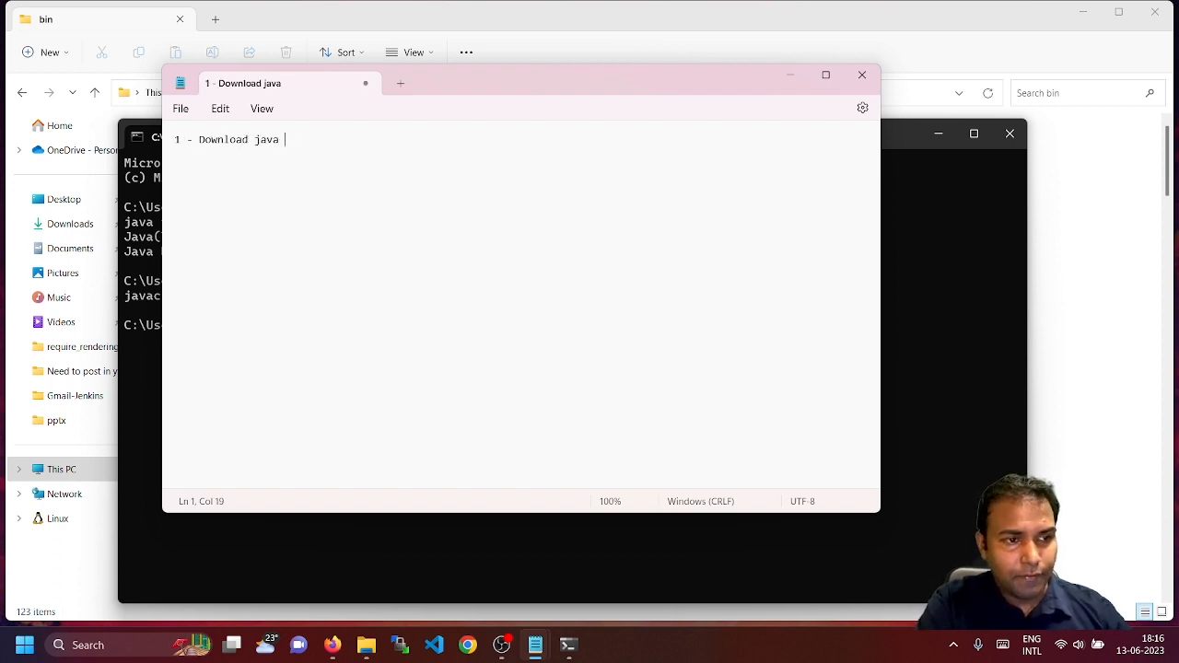
text(from oracle vw)
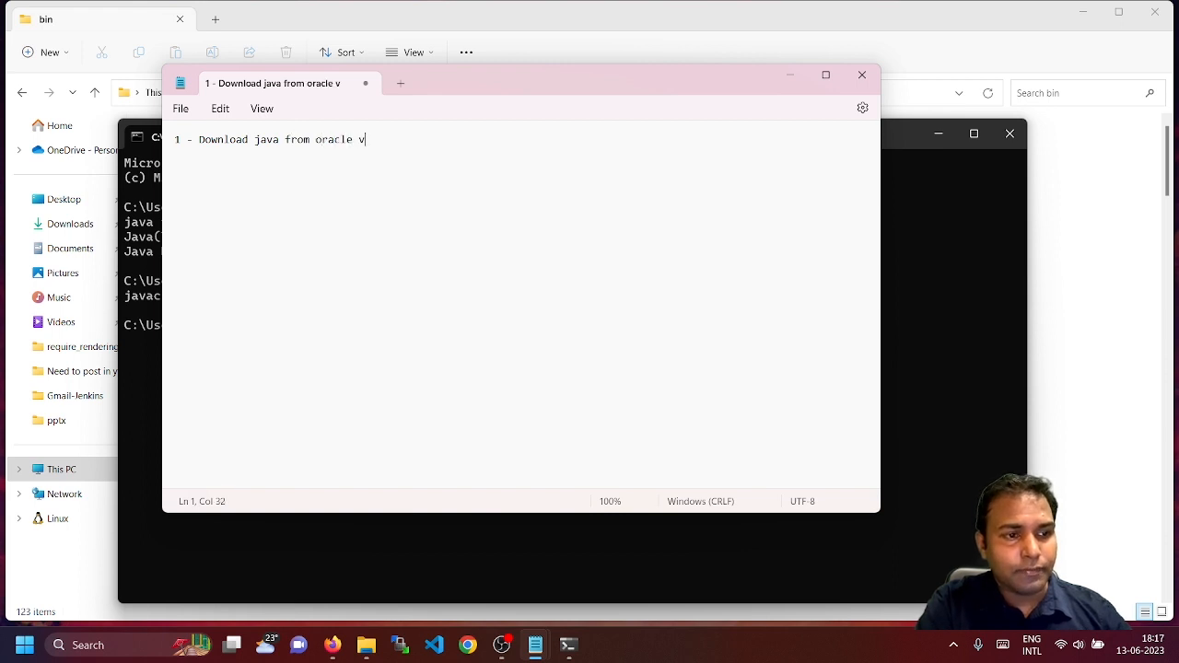
key(BackSpace)
key(BackSpace)
text(we)
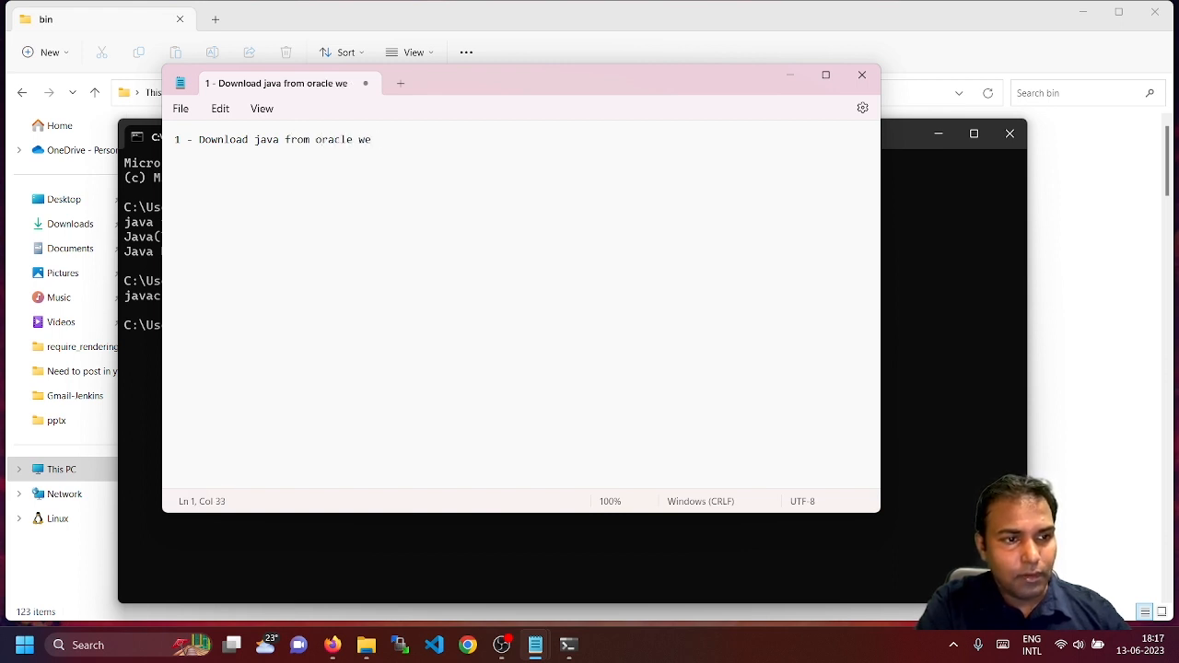
text(bsite)
key(Return)
text(2)
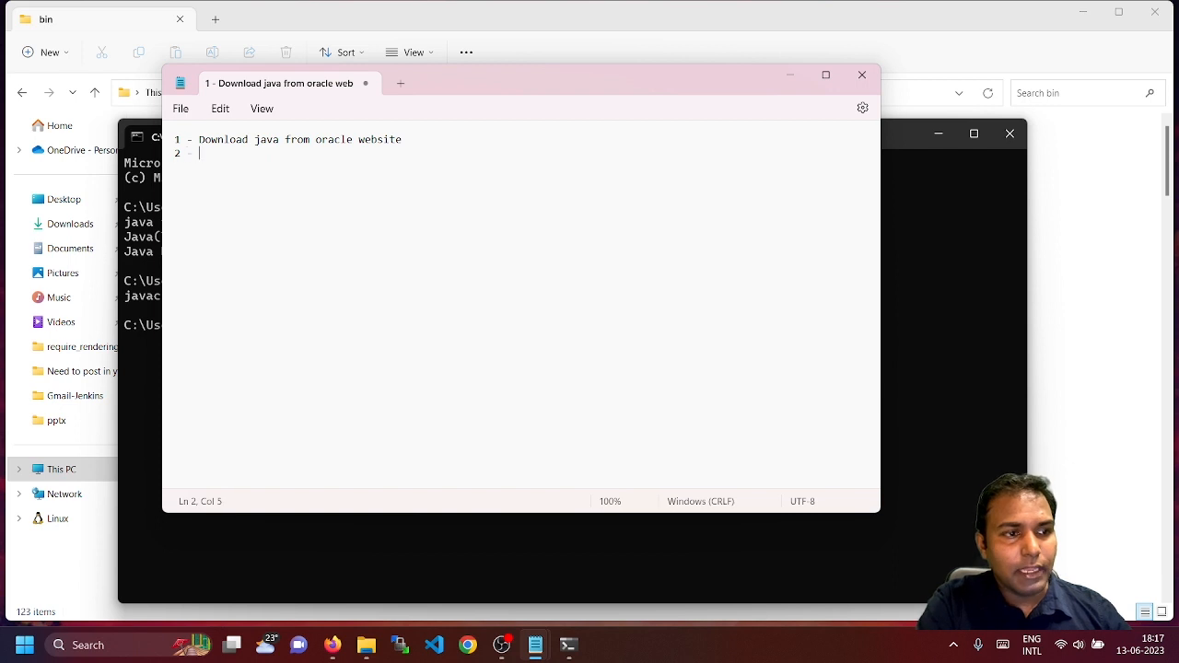
text( - install)
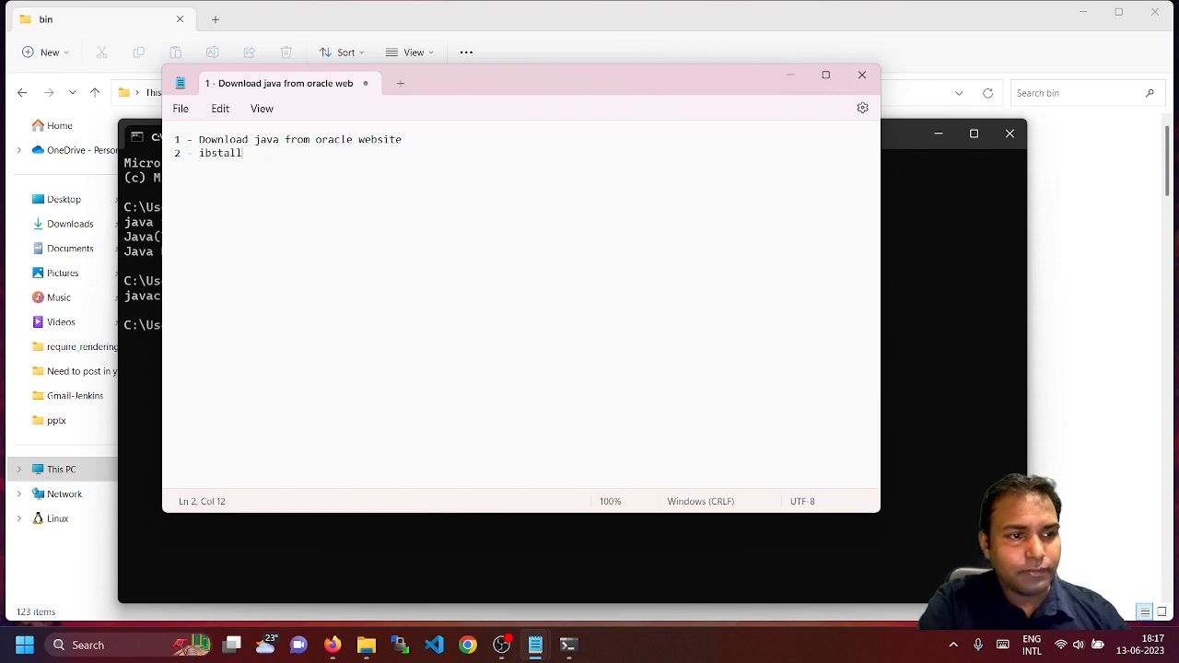
key(BackSpace)
key(BackSpace)
key(BackSpace)
key(BackSpace)
key(BackSpace)
key(BackSpace)
text(nstall )
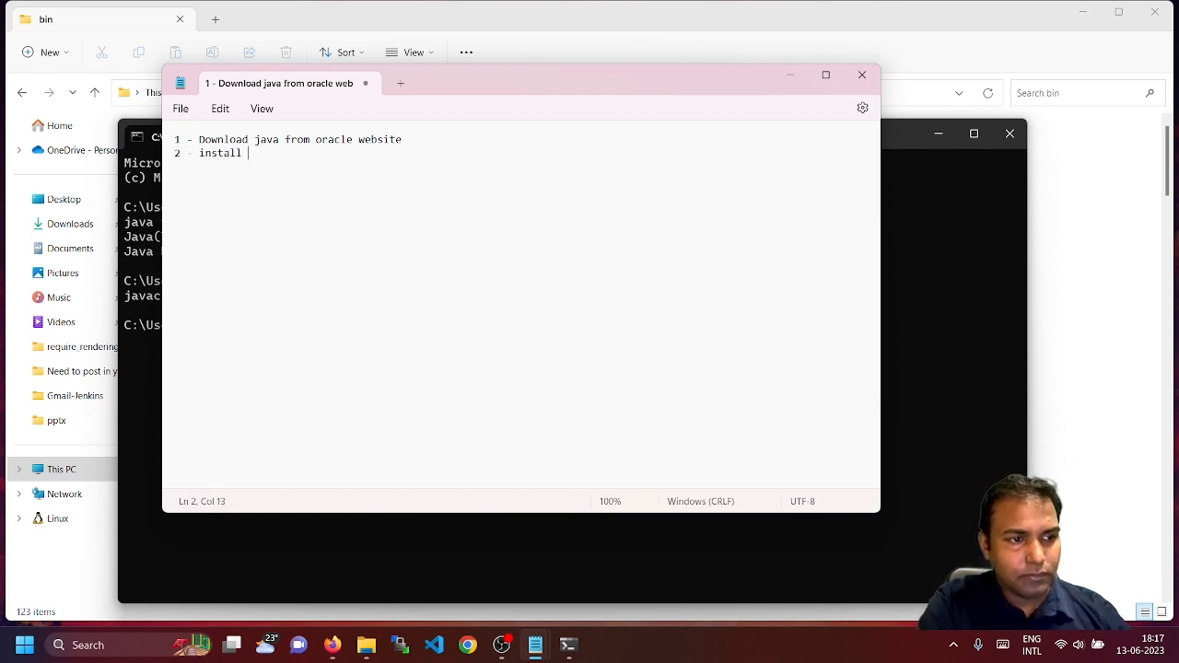
text(java)
key(Return)
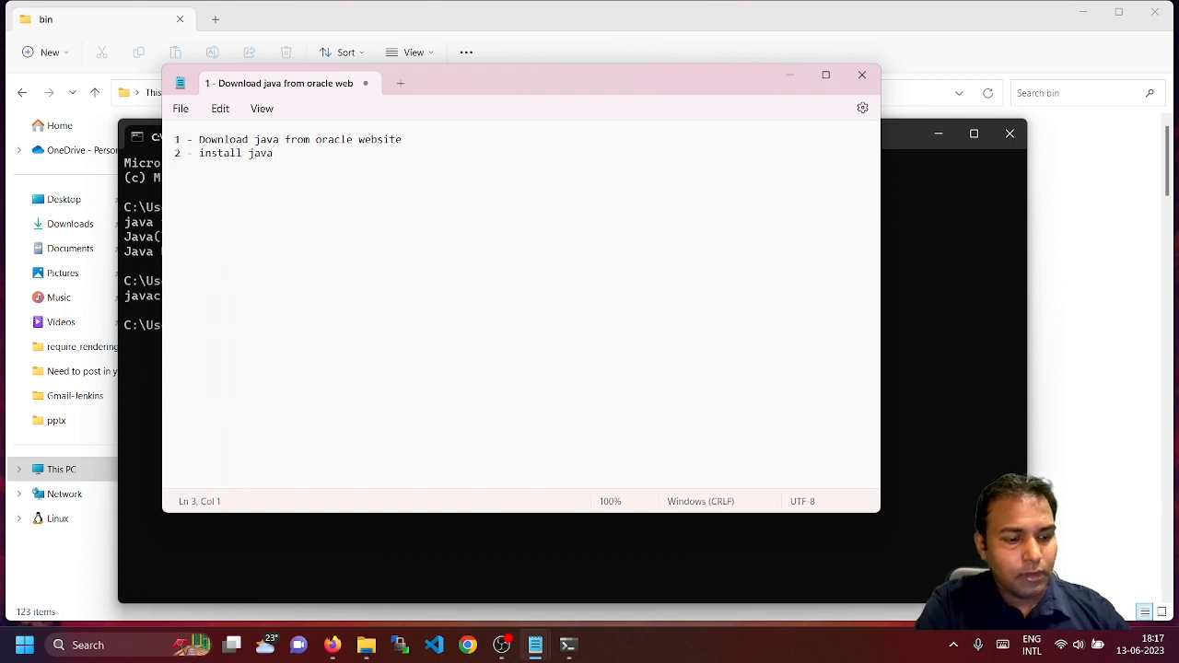
Add '3 - open environment variable' and start the 'sysdm.cpl -> Advanced -> Env' line
text(3 - open )
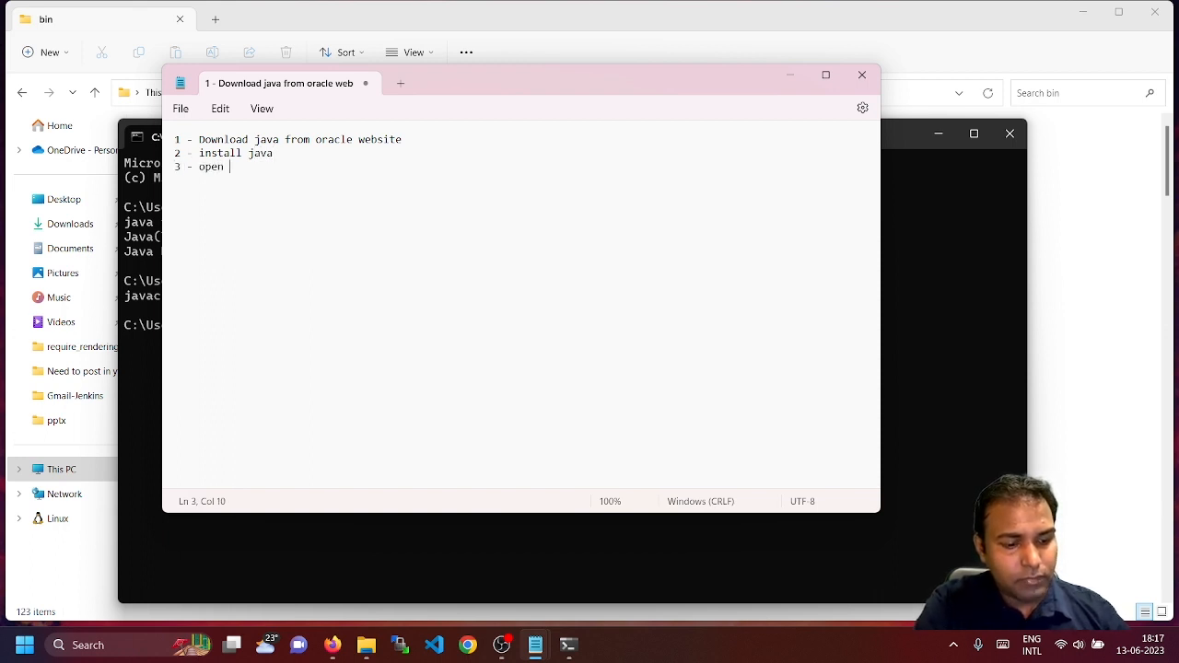
text(environment)
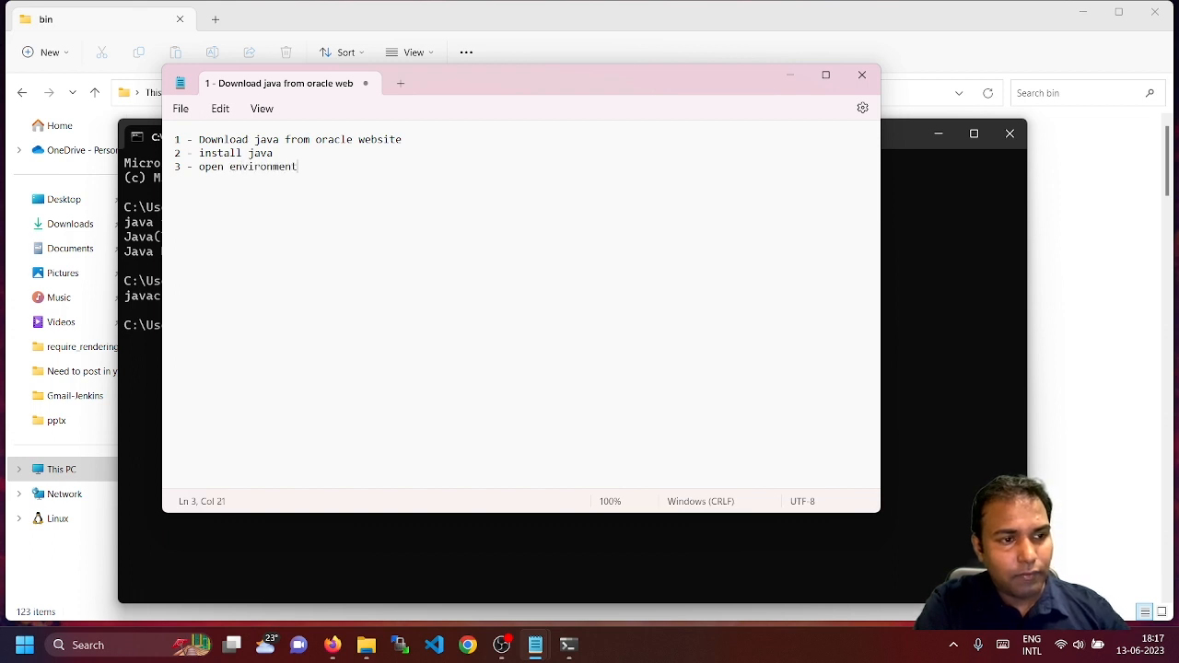
text( varibale)
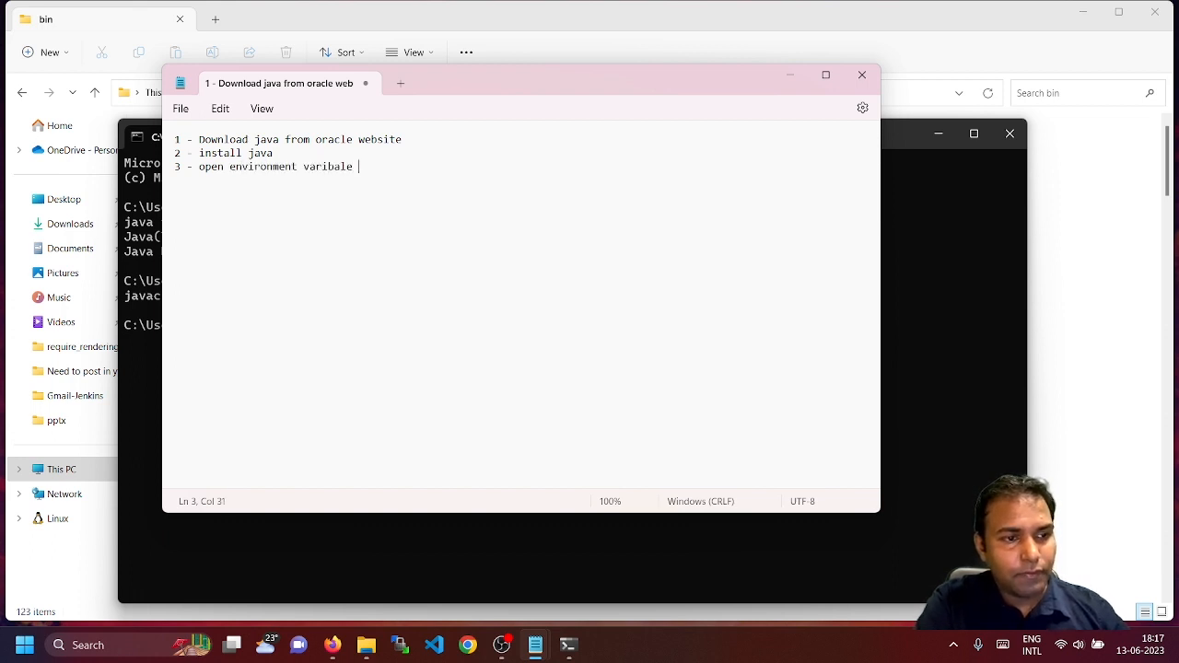
key(BackSpace)
key(BackSpace)
key(BackSpace)
key(BackSpace)
text(able)
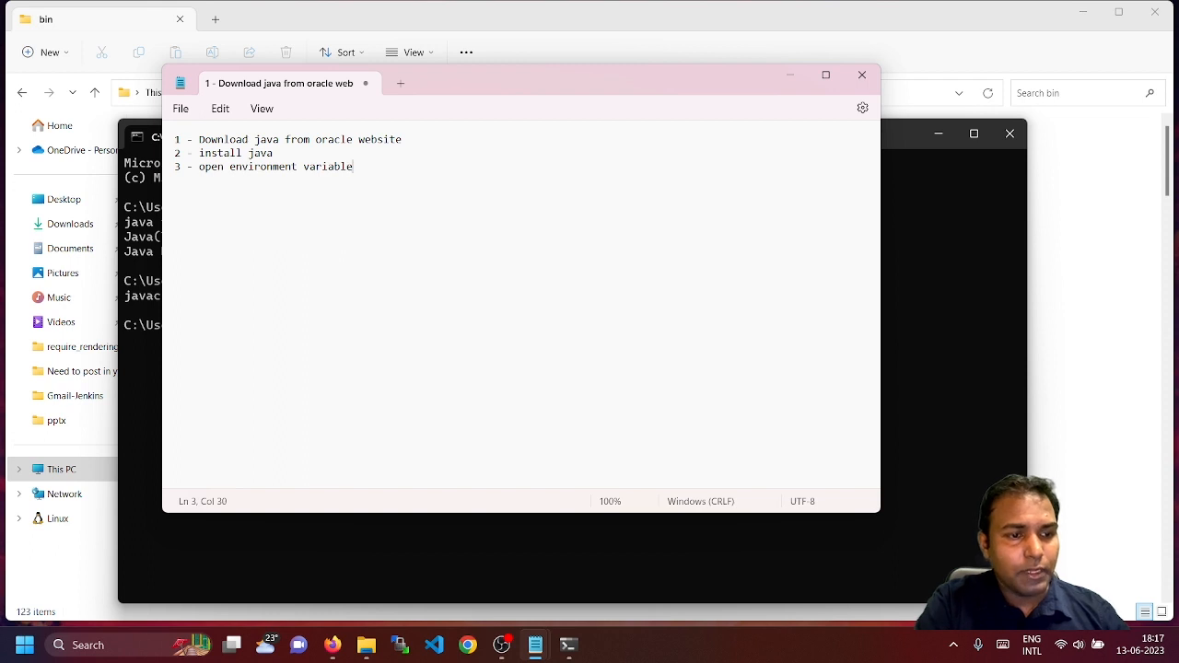
key(Return)
text(sysdm.)
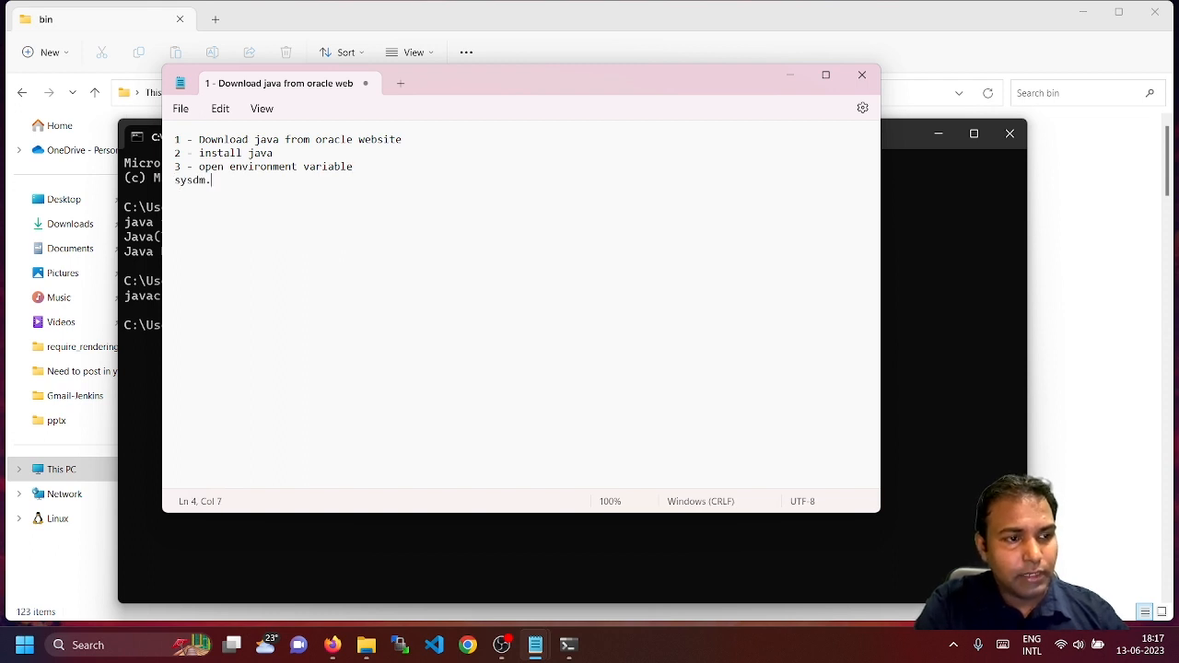
text(cpl -)
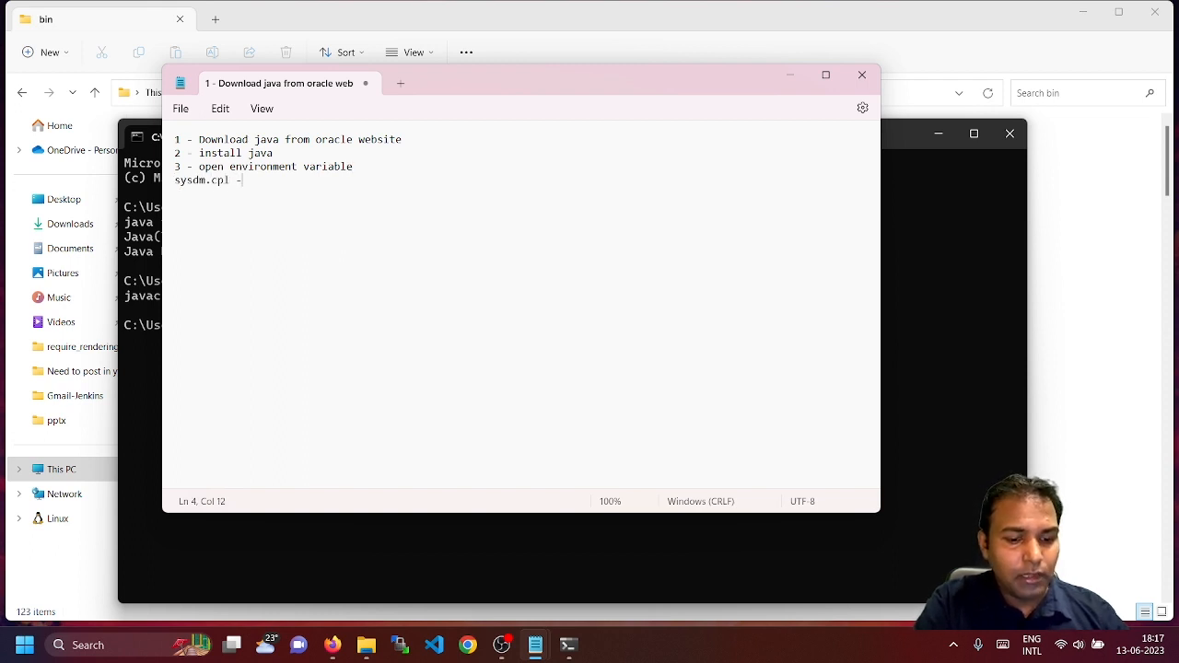
text(> A)
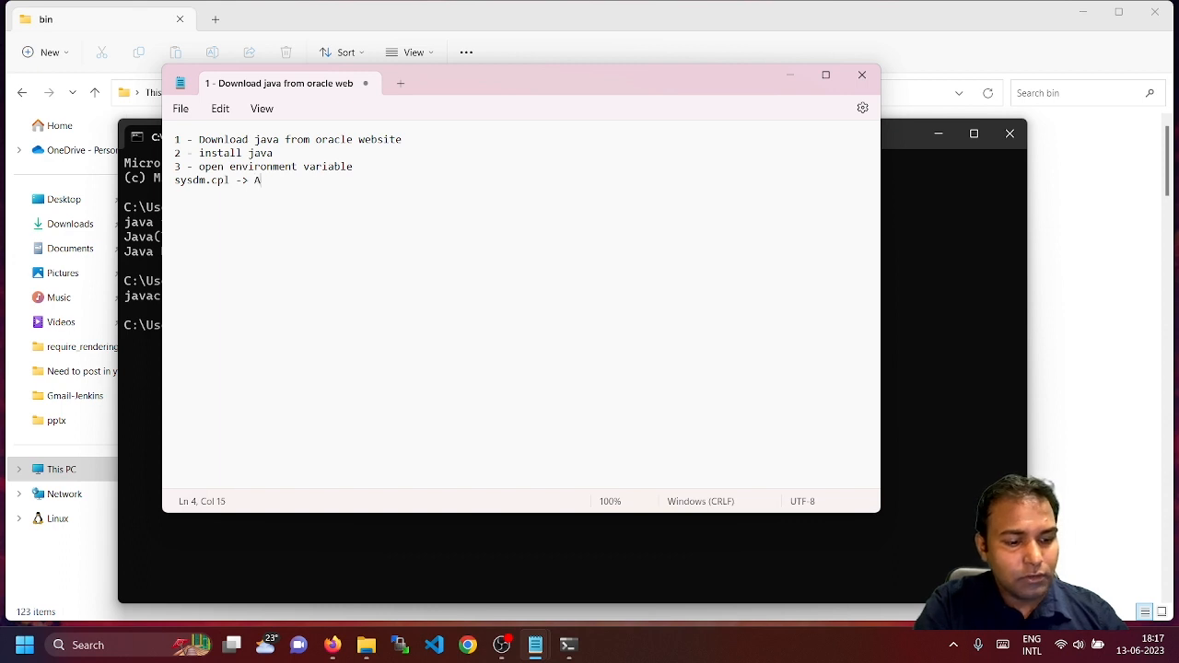
text(dvanced -)
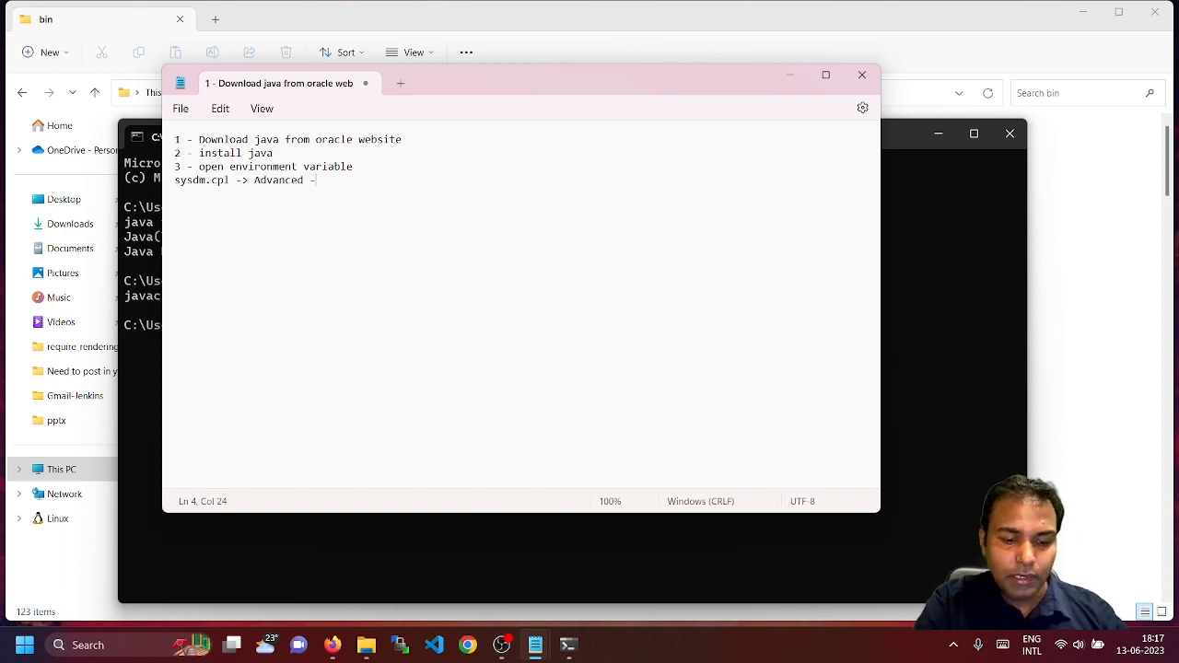
text(> EnvCa)
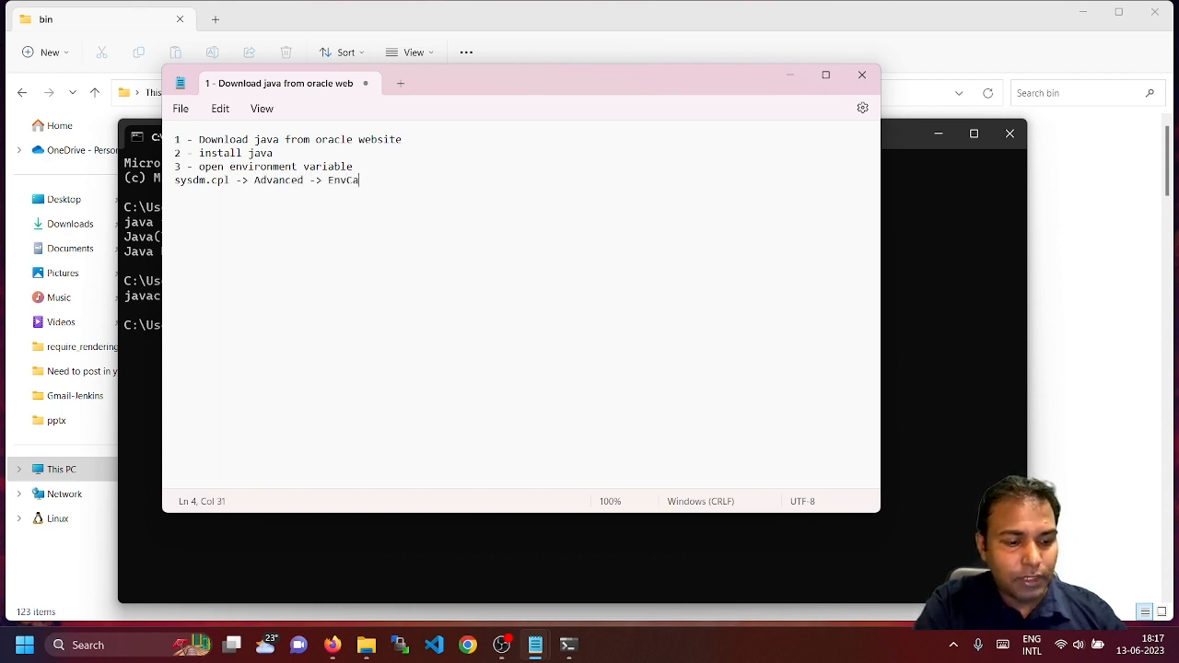
text(rib)
key(BackSpace)
key(BackSpace)
key(BackSpace)
key(BackSpace)
key(BackSpace)
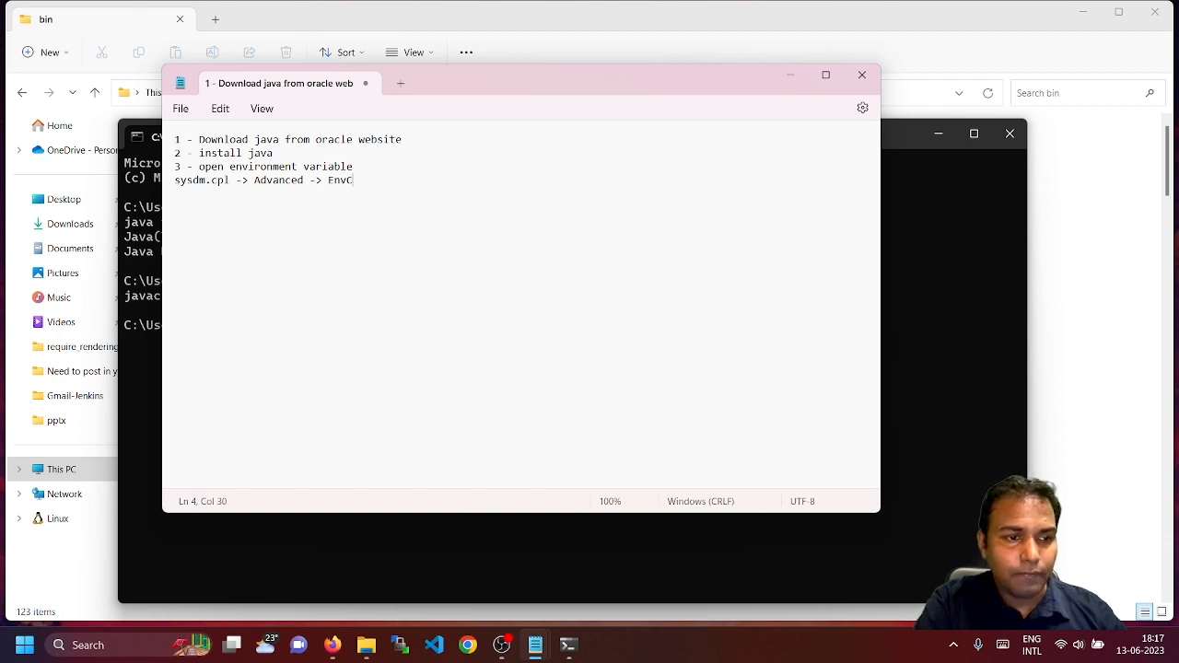
Finish the sysdm.cpl line with 'EnvVariable' and add '4 - Create JAVA_HOME'
text(Varib)
key(BackSpace)
text(able)
key(Return)
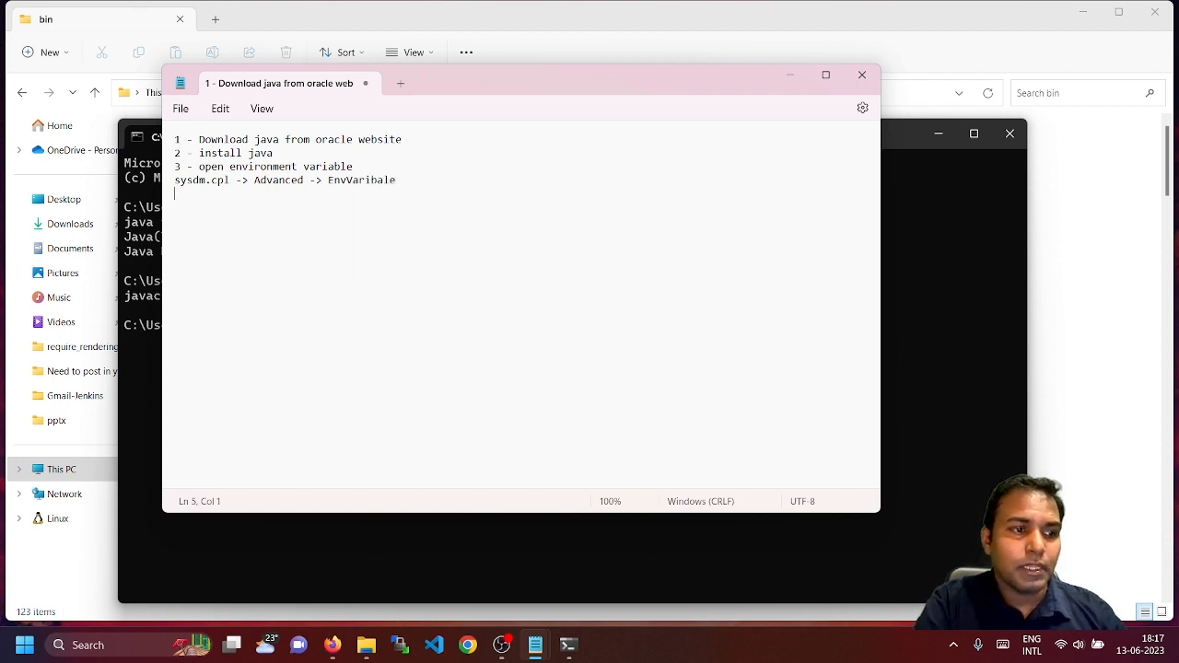
text(4 - )
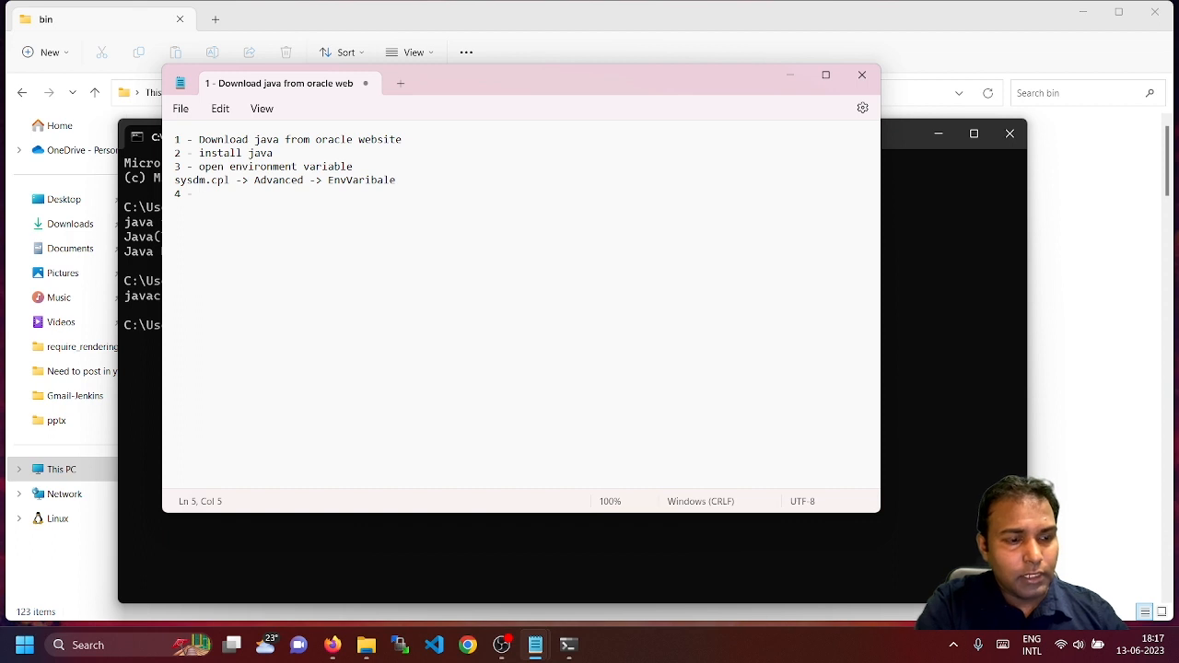
text(Create Java)
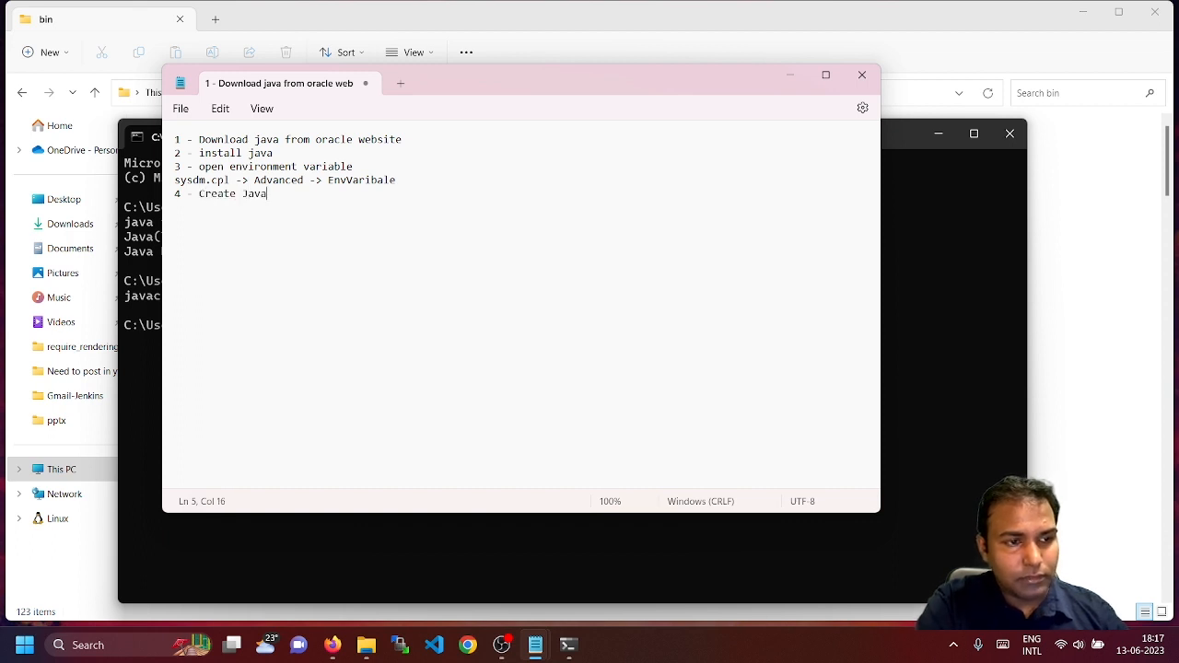
key(BackSpace)
key(BackSpace)
key(BackSpace)
text(AVA)
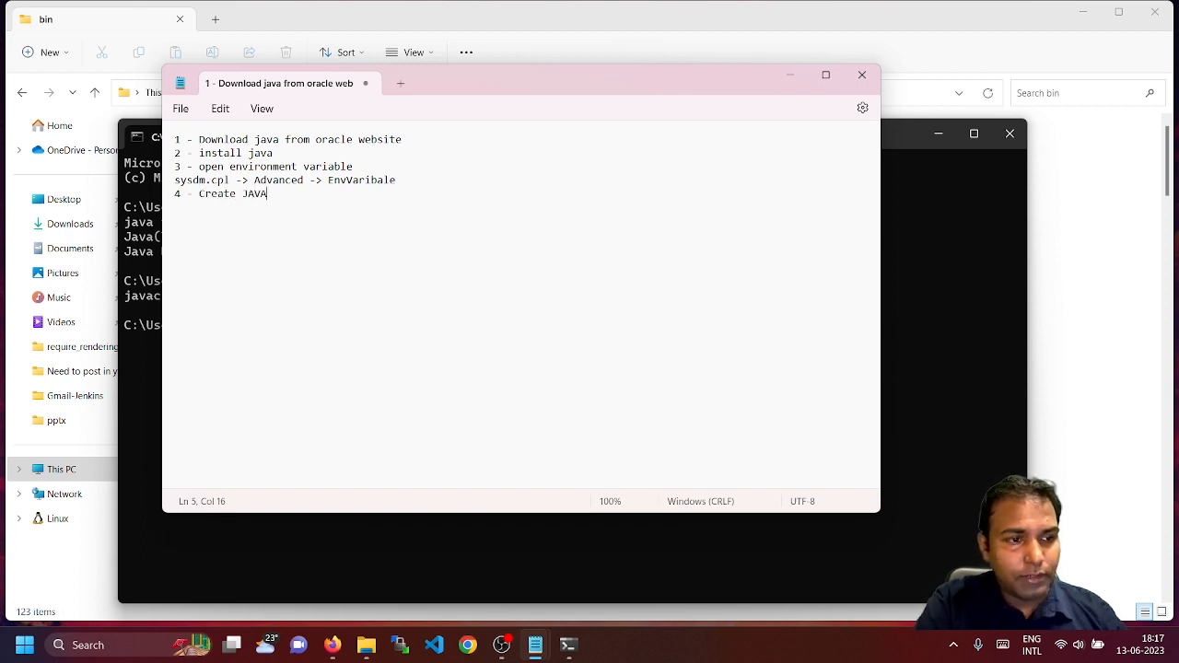
text(_HOME)
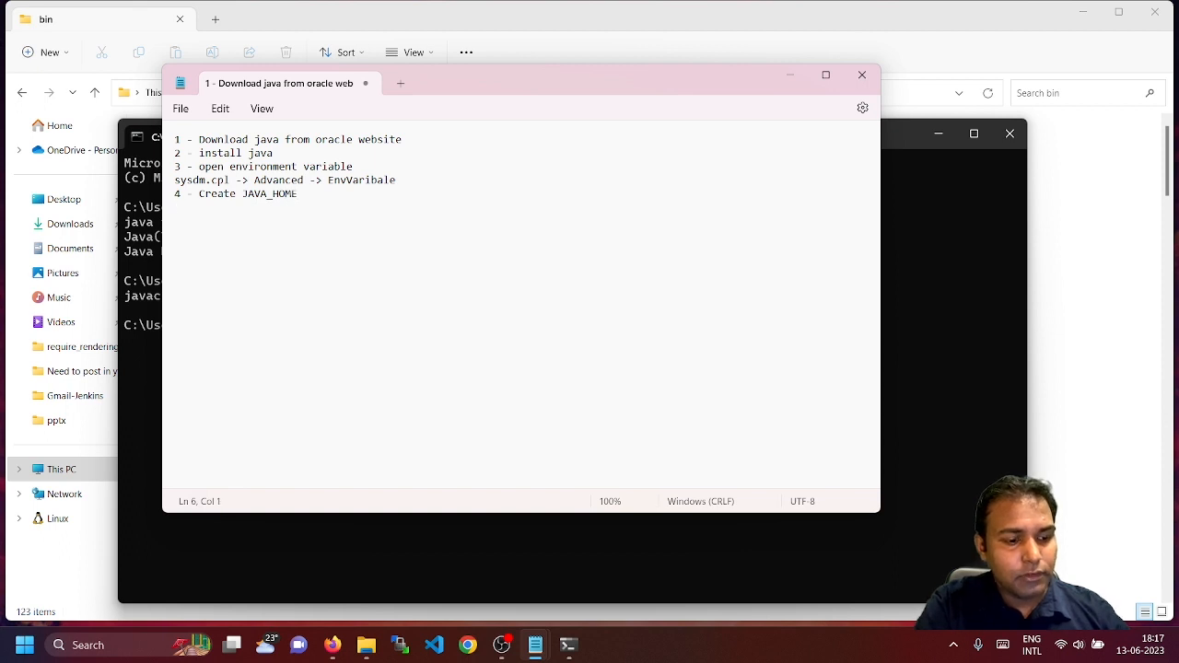
text(5 - in Pat)
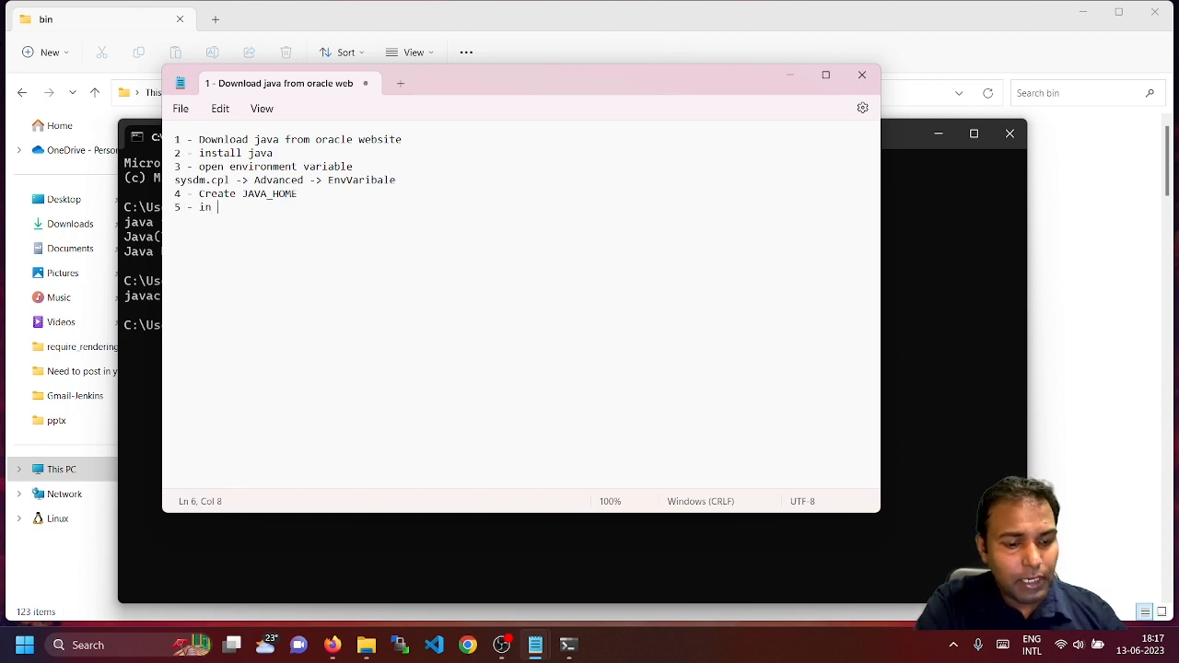
Write step 5 as 'in Path Variable, set %JAVA_HOME%/bin'
key(BackSpace)
key(BackSpace)
text(ath Variabe)
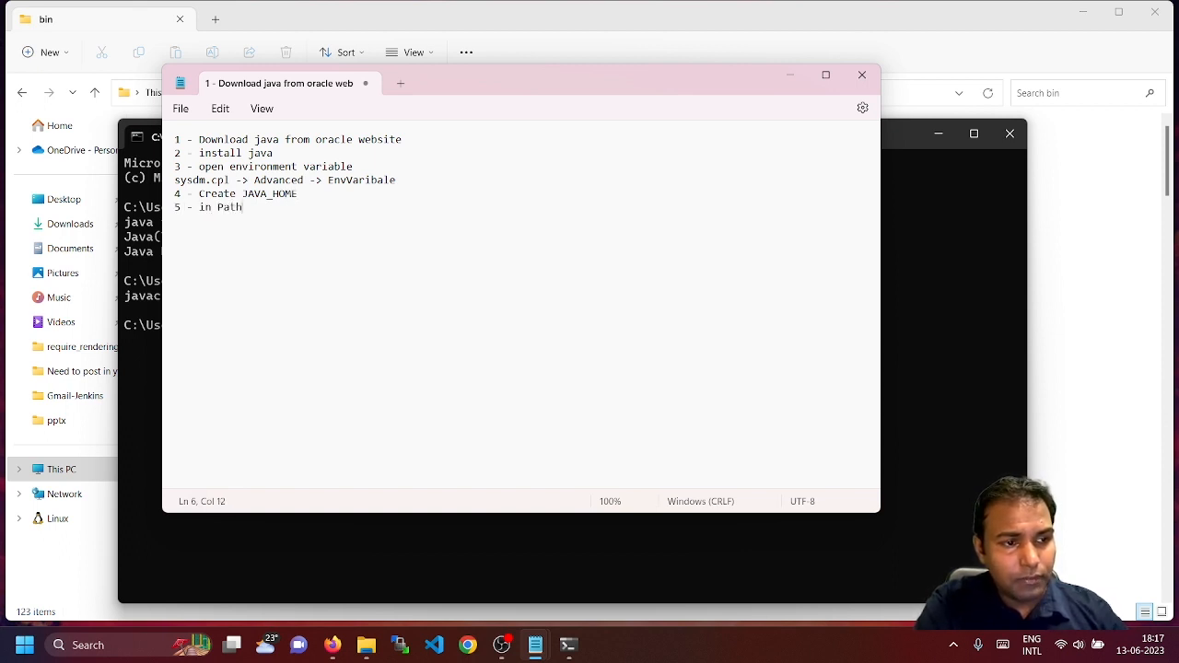
key(BackSpace)
key(BackSpace)
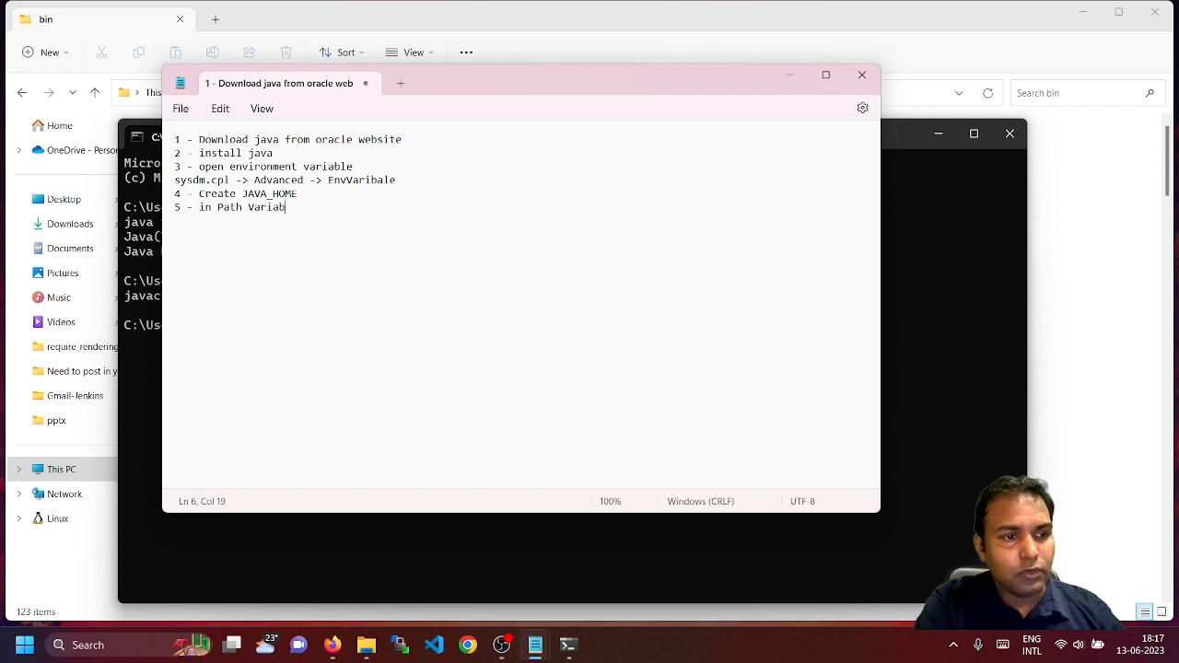
text(ble )
text(->)
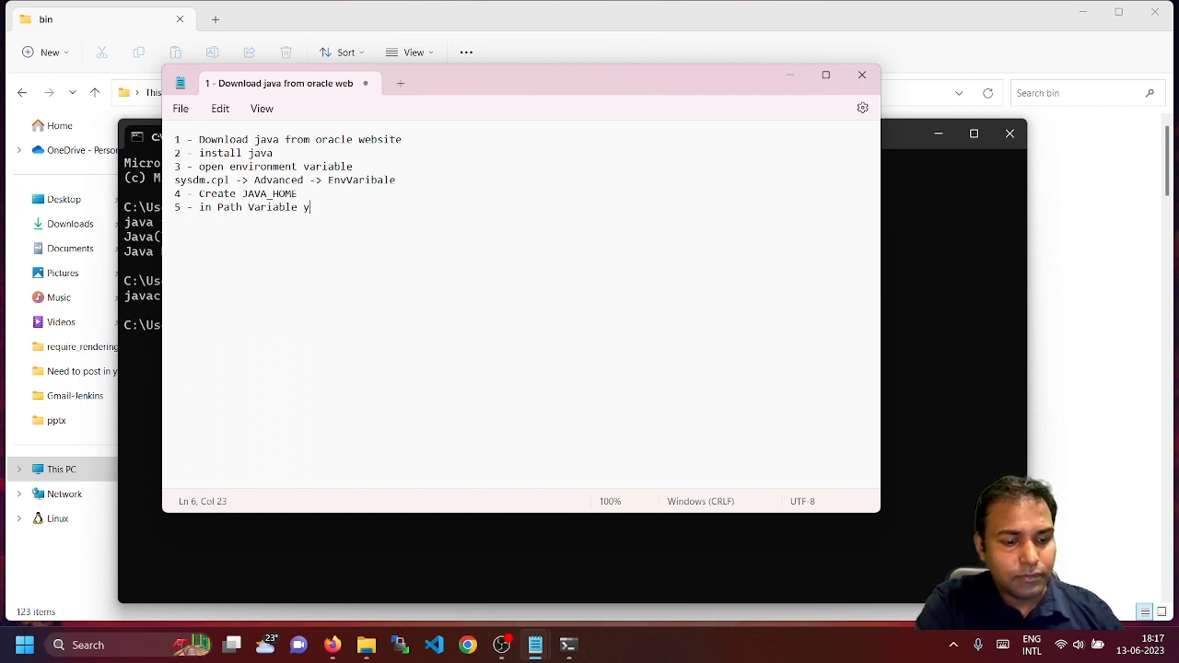
key(BackSpace)
key(BackSpace)
key(BackSpace)
text(, set )
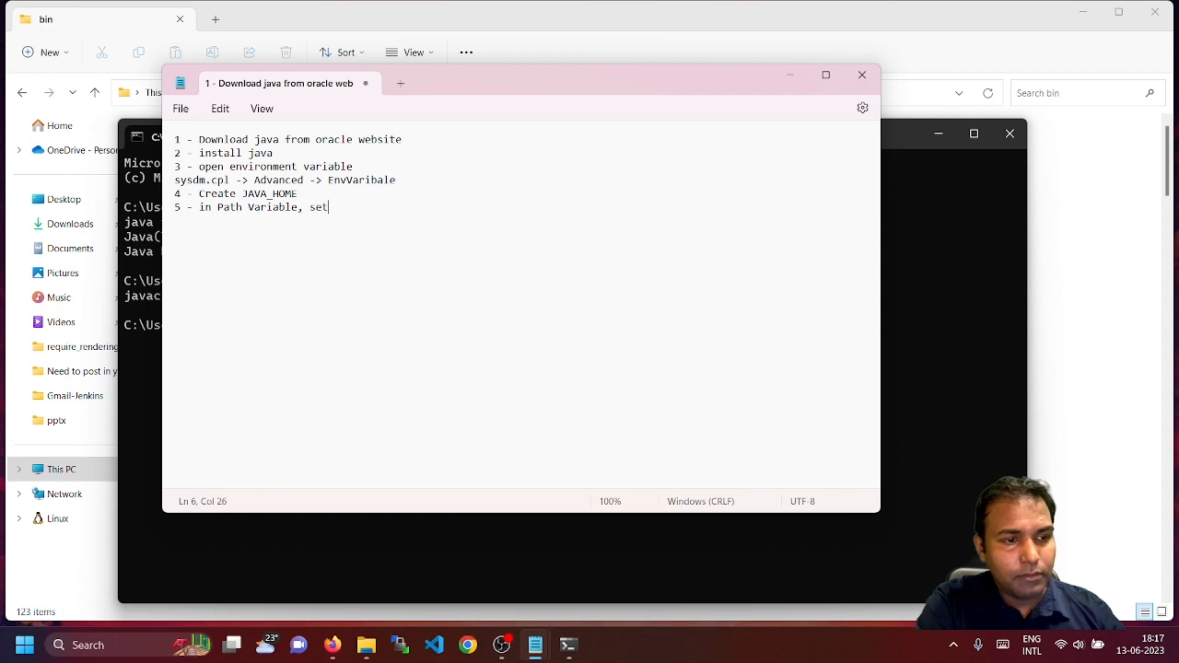
text(JAVA_)
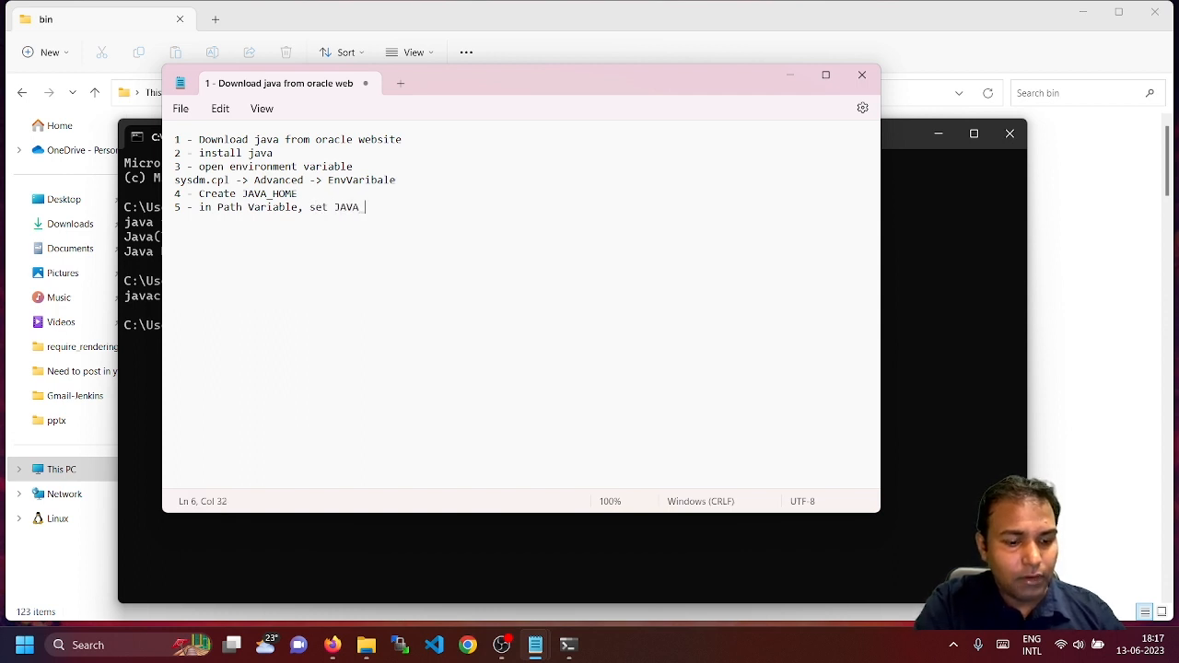
text(HOME%)
key(Left)
key(Left)
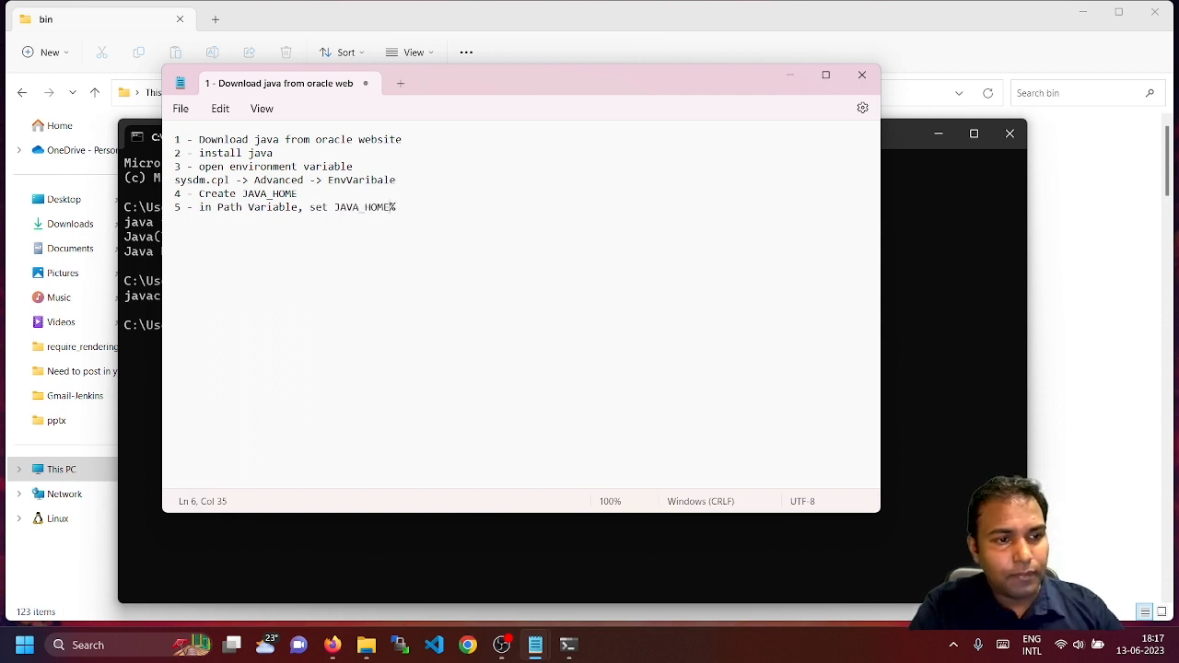
text(%)
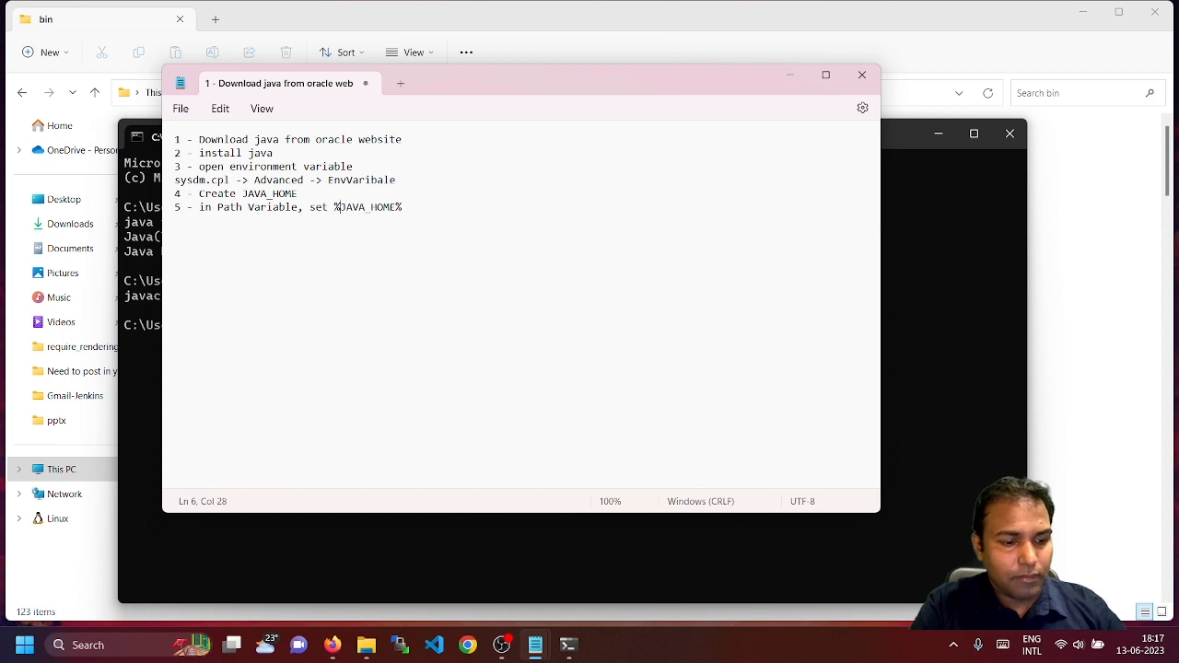
key(Right)
key(Right)
key(Right)
key(Right)
key(Right)
key(Right)
key(Right)
key(Right)
key(Right)
text(/bin)
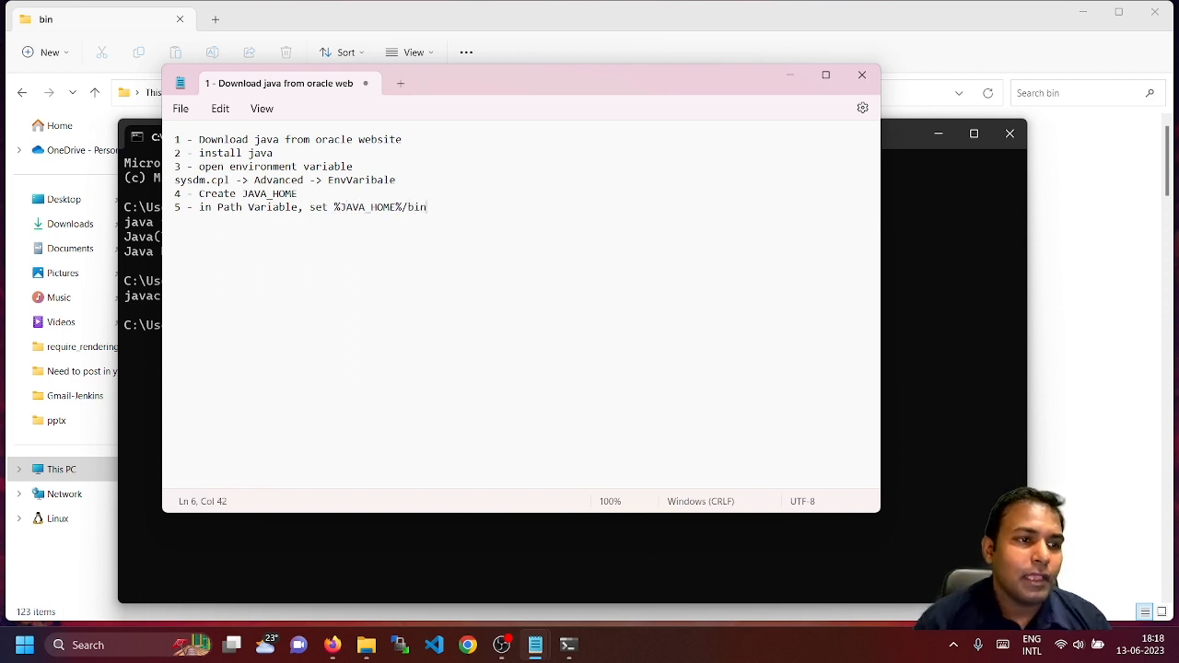
key(Return)
key(Return)
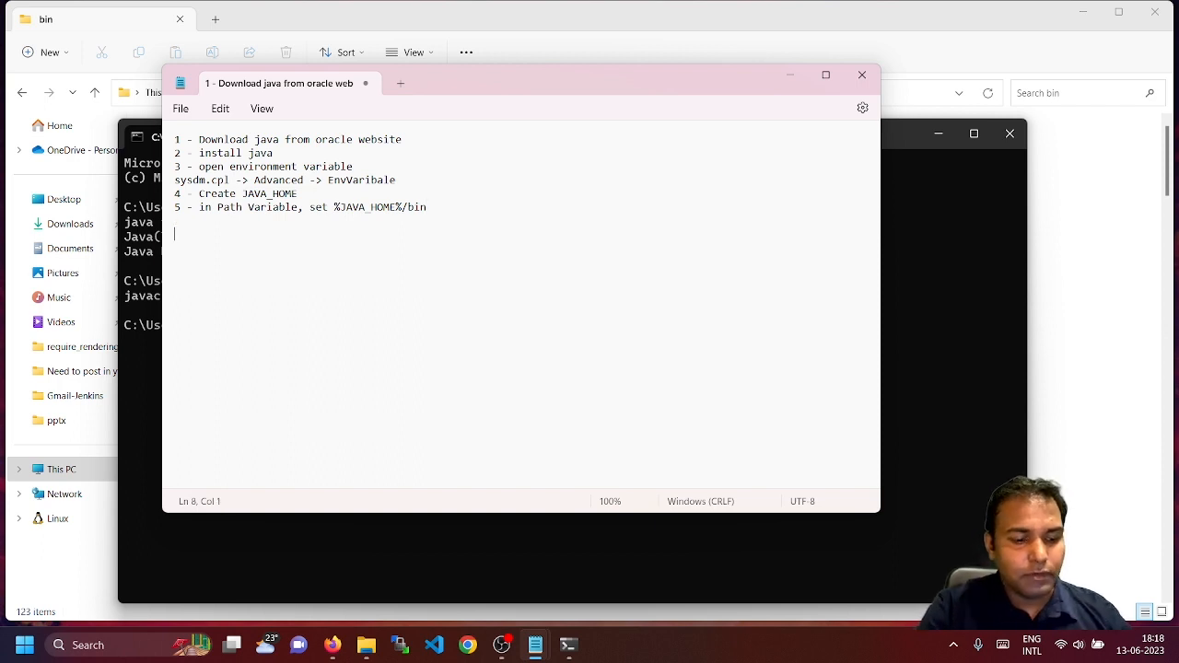
Type the checks 'cmd java -version' and 'javac -version' on separate lines
text(cmd ja)
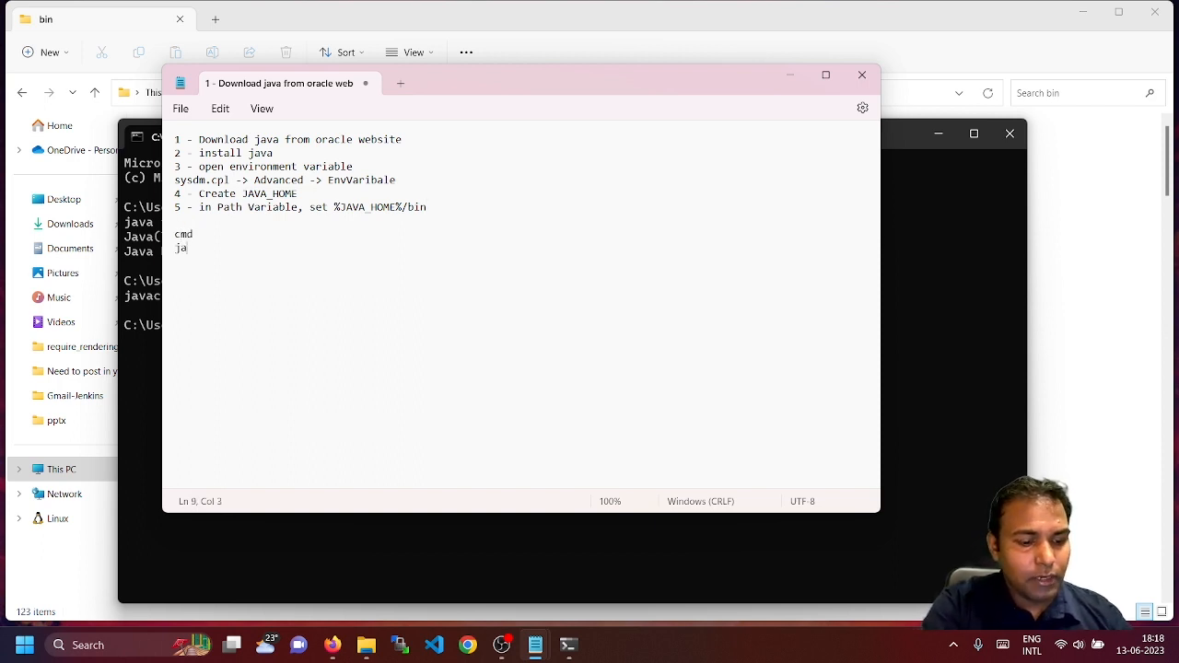
text(va -version)
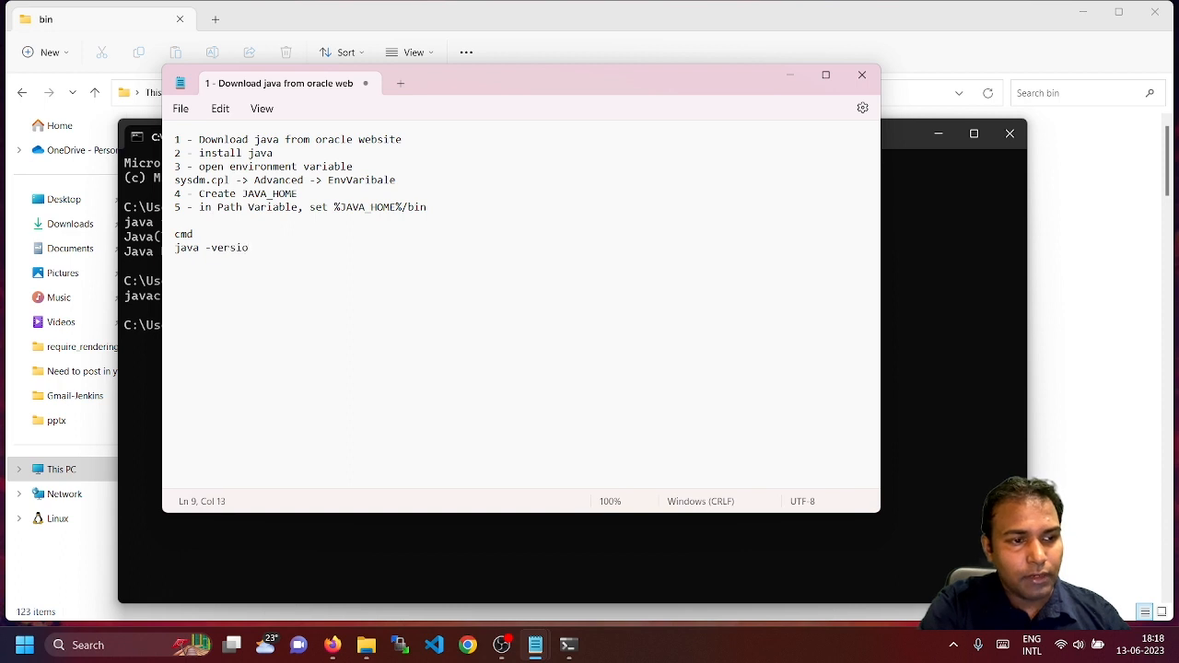
key(Return)
text(javac )
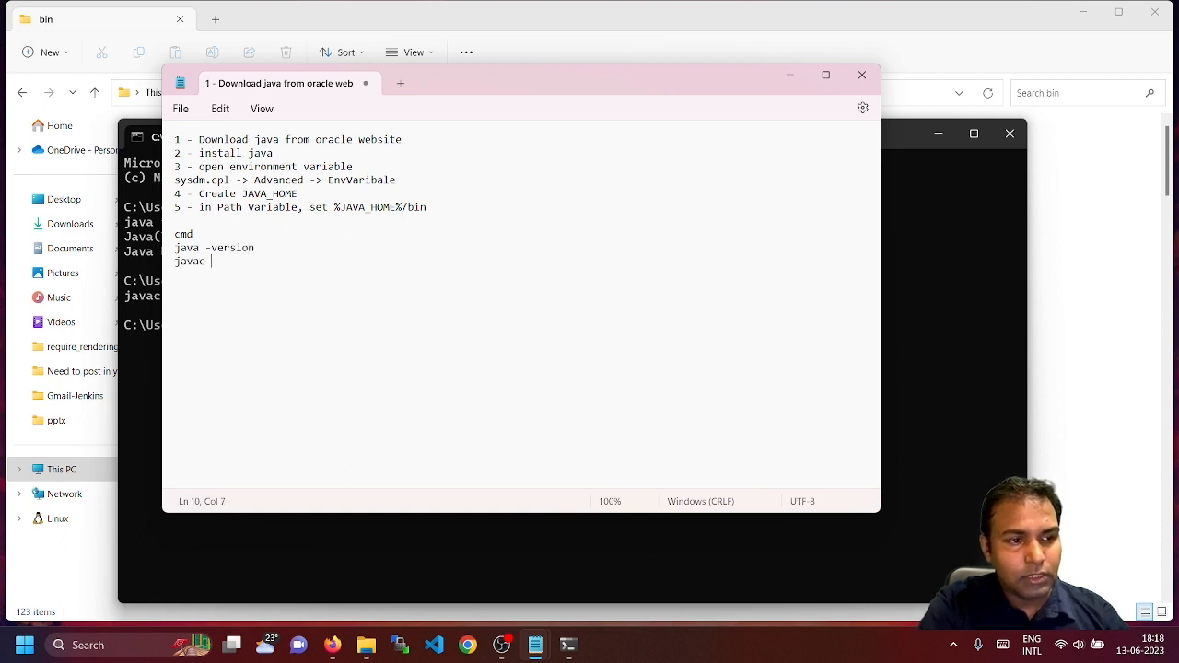
text(-version)
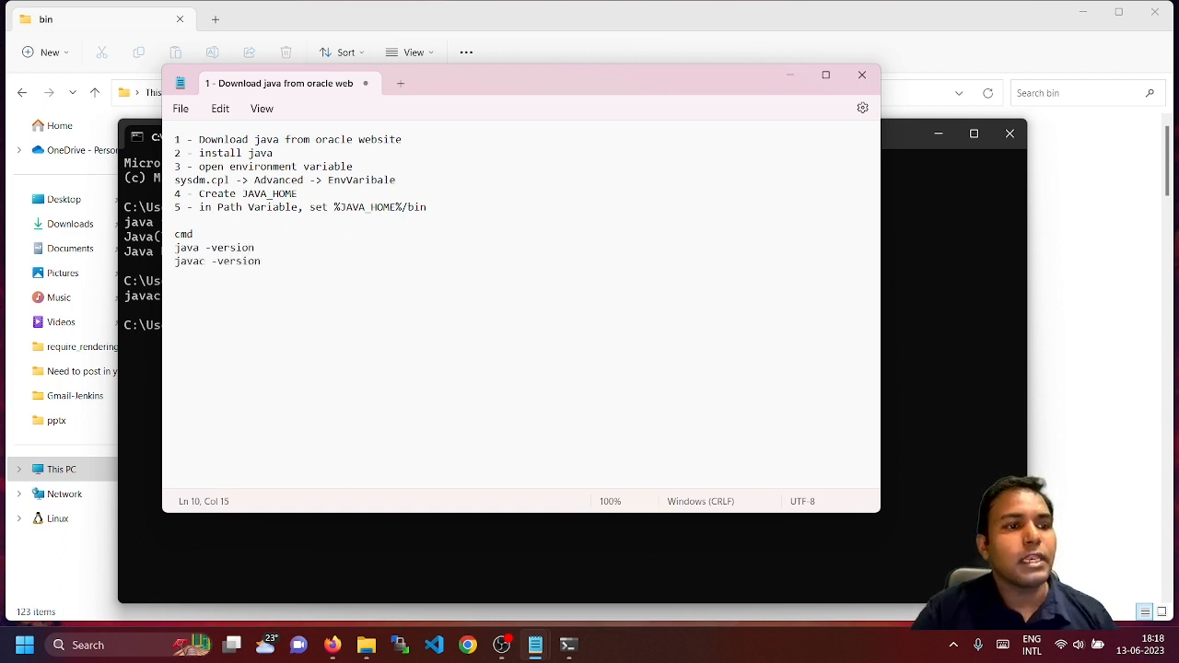